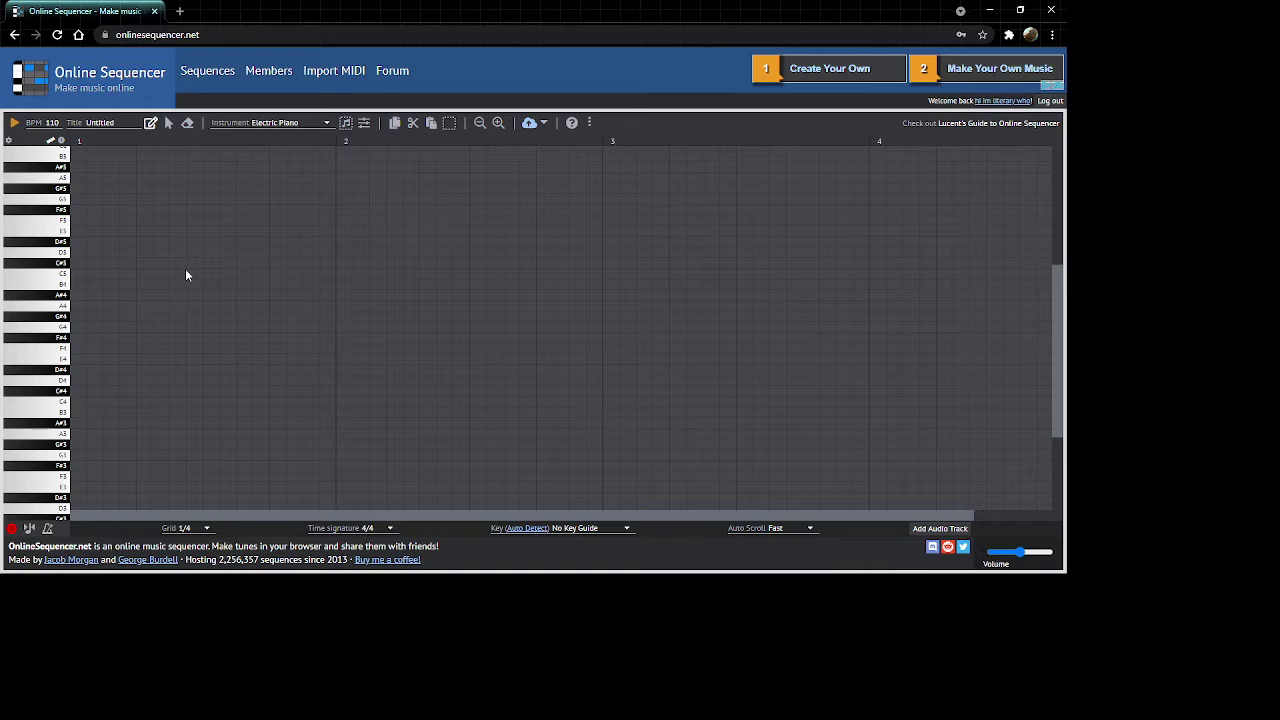
# Browse the instrument list and select Church Organ from the testing group.
pyautogui.click(305, 126)
pyautogui.scroll(-5, 305, 180)
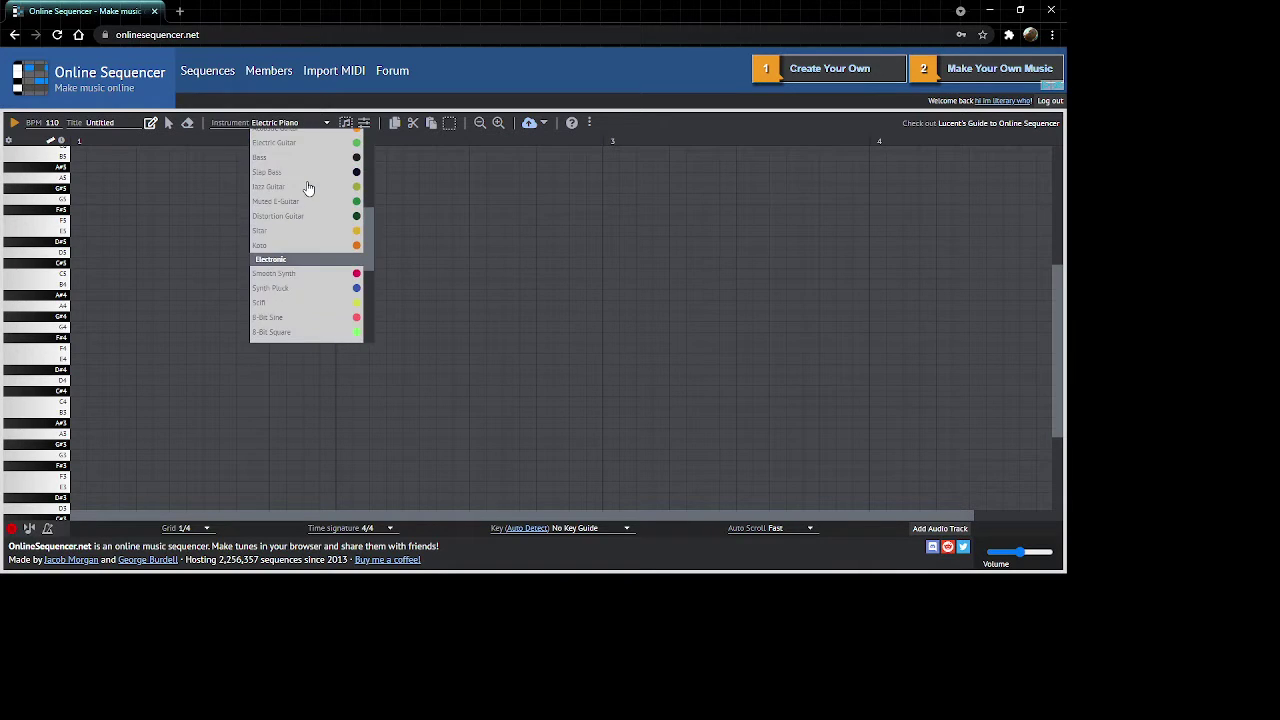
pyautogui.scroll(5, 308, 180)
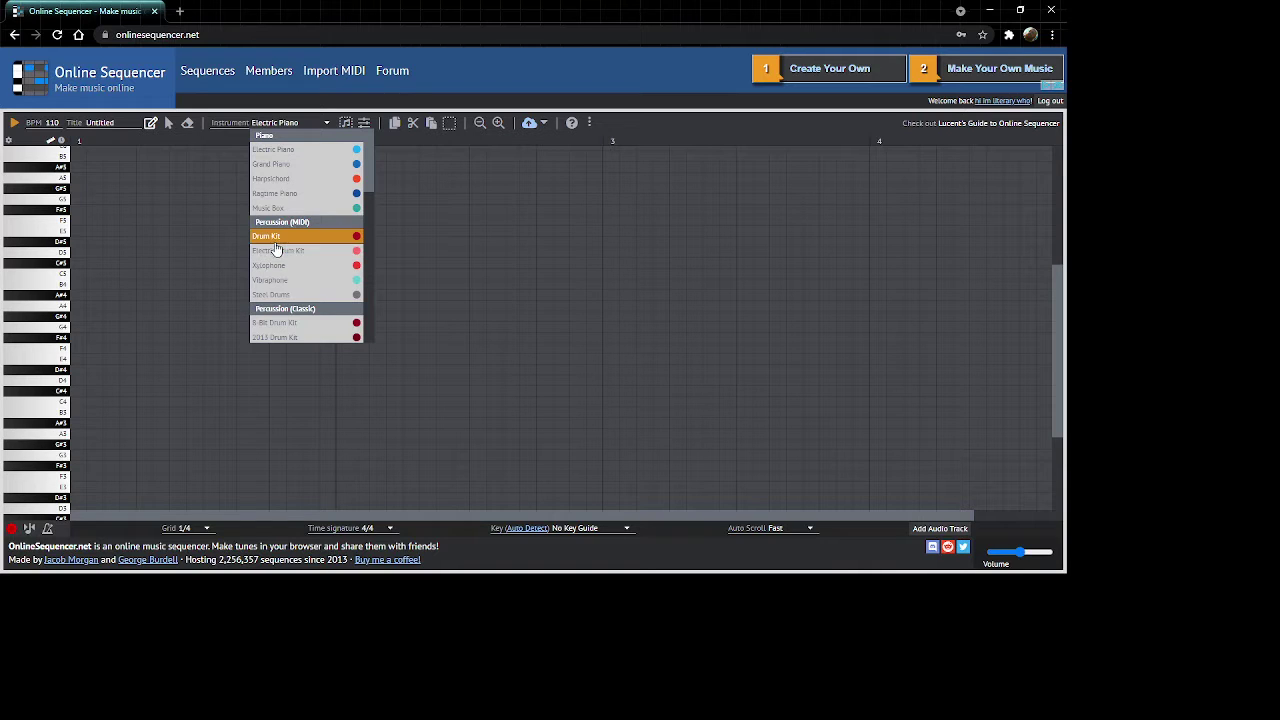
pyautogui.scroll(-1, 300, 243)
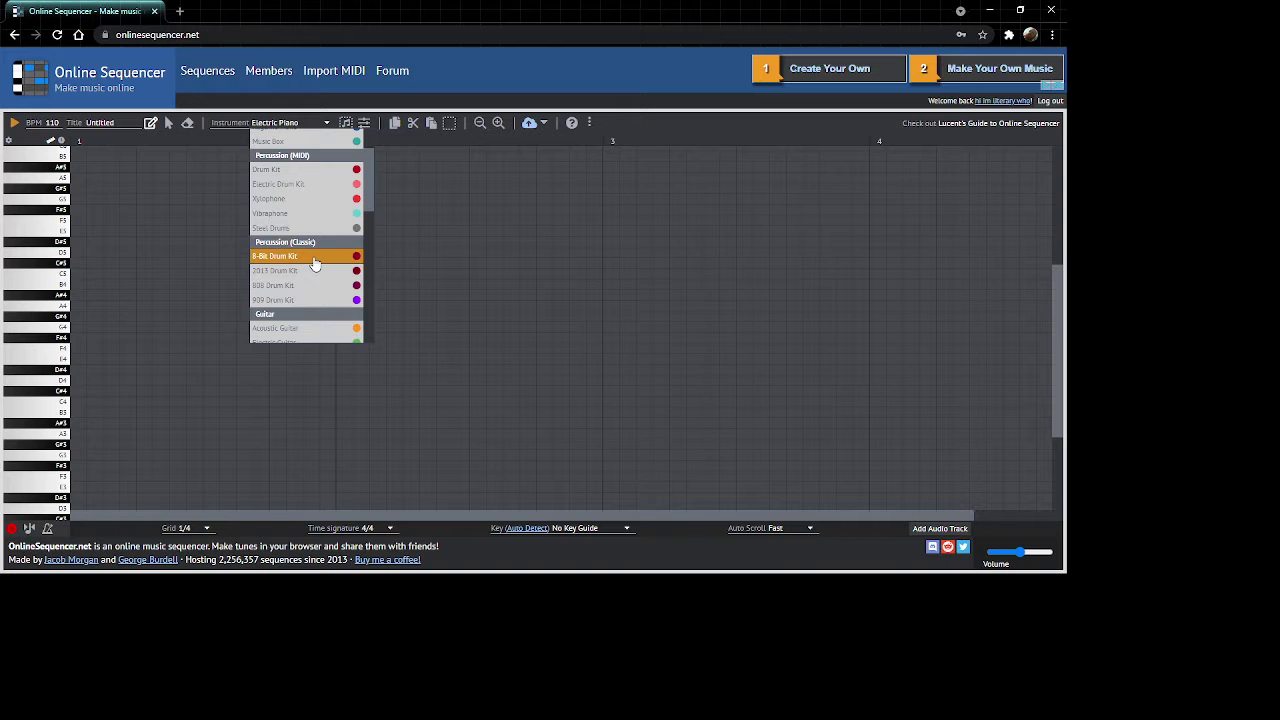
pyautogui.scroll(-4, 305, 275)
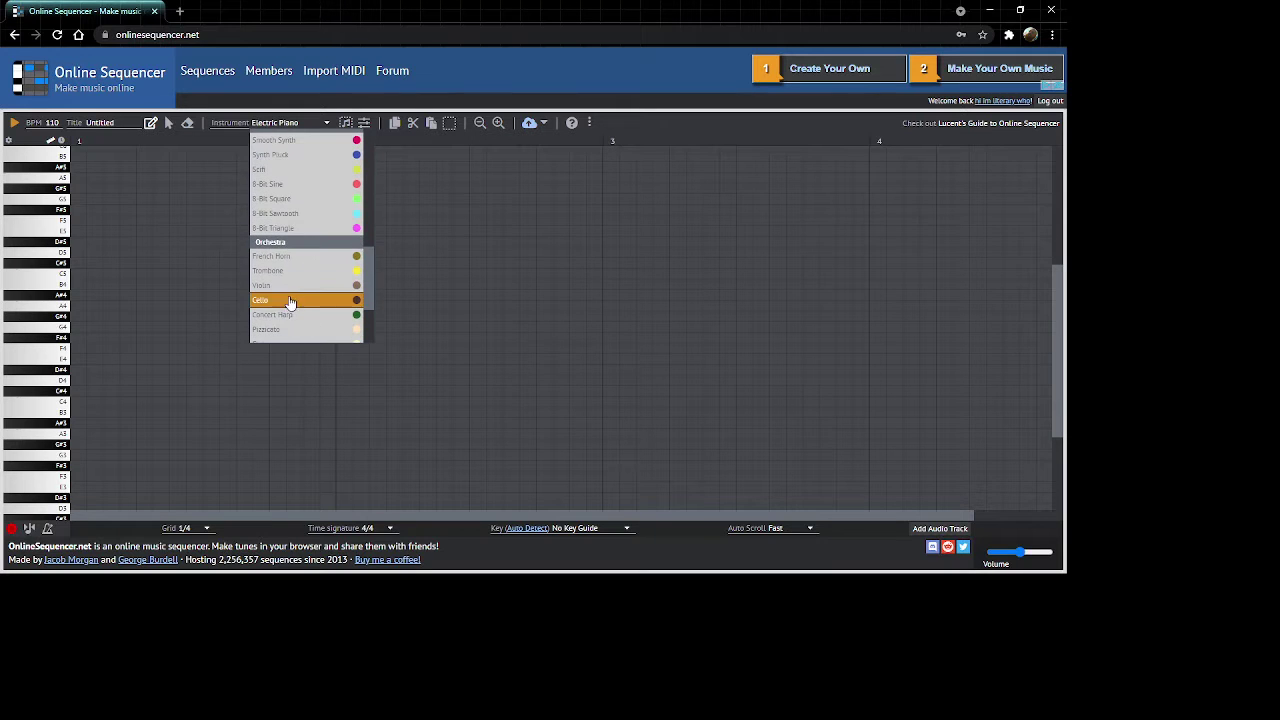
pyautogui.scroll(-2, 292, 308)
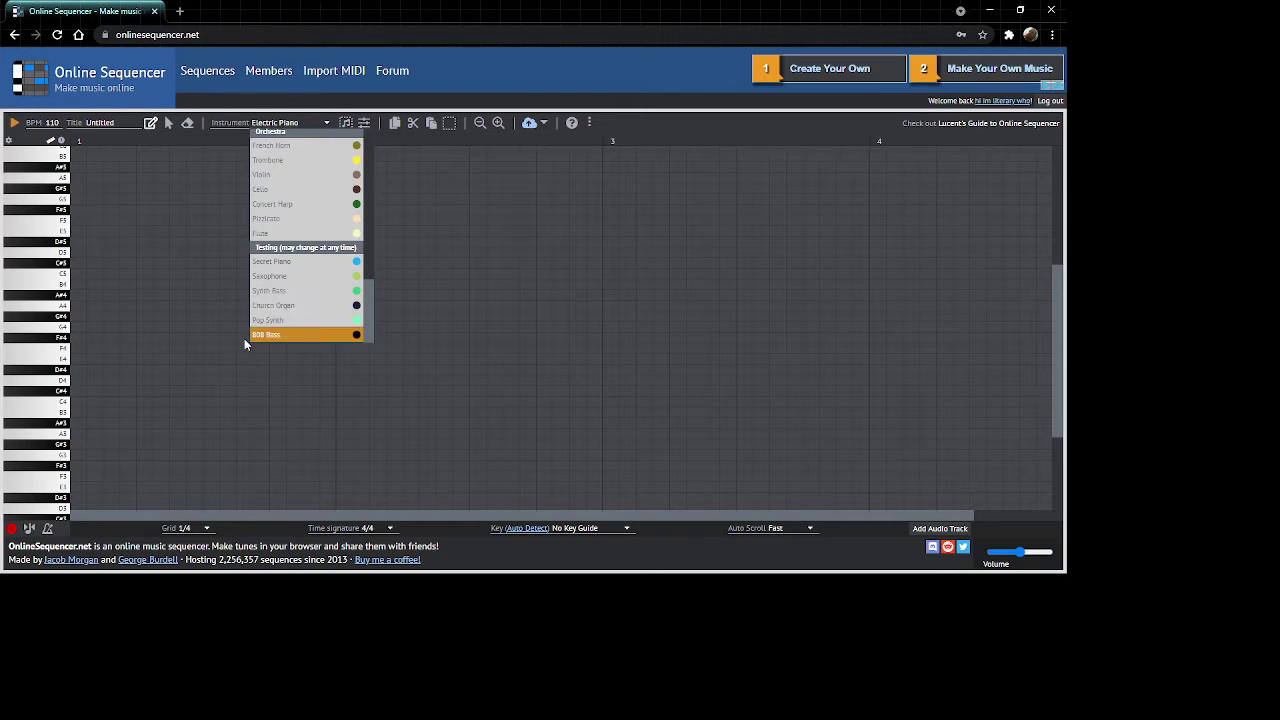
pyautogui.click(292, 306)
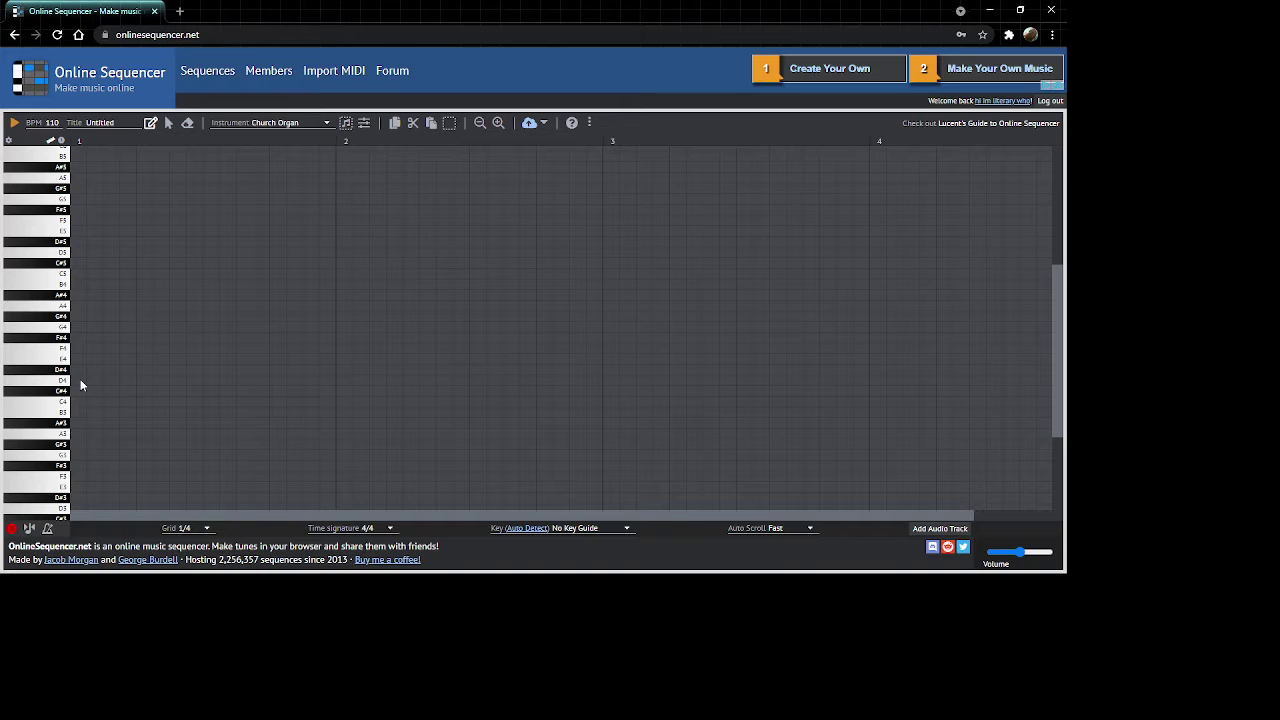
# Set the sequence tempo to 120 BPM.
pyautogui.click(80, 381)
pyautogui.click(97, 381)
pyautogui.click(110, 253)
pyautogui.press('BackSpace')
pyautogui.write('2')
pyautogui.click(141, 304)
pyautogui.press('space')
# Switch the instrument to 808 Bass and look over its playable note range.
pyautogui.click(293, 123)
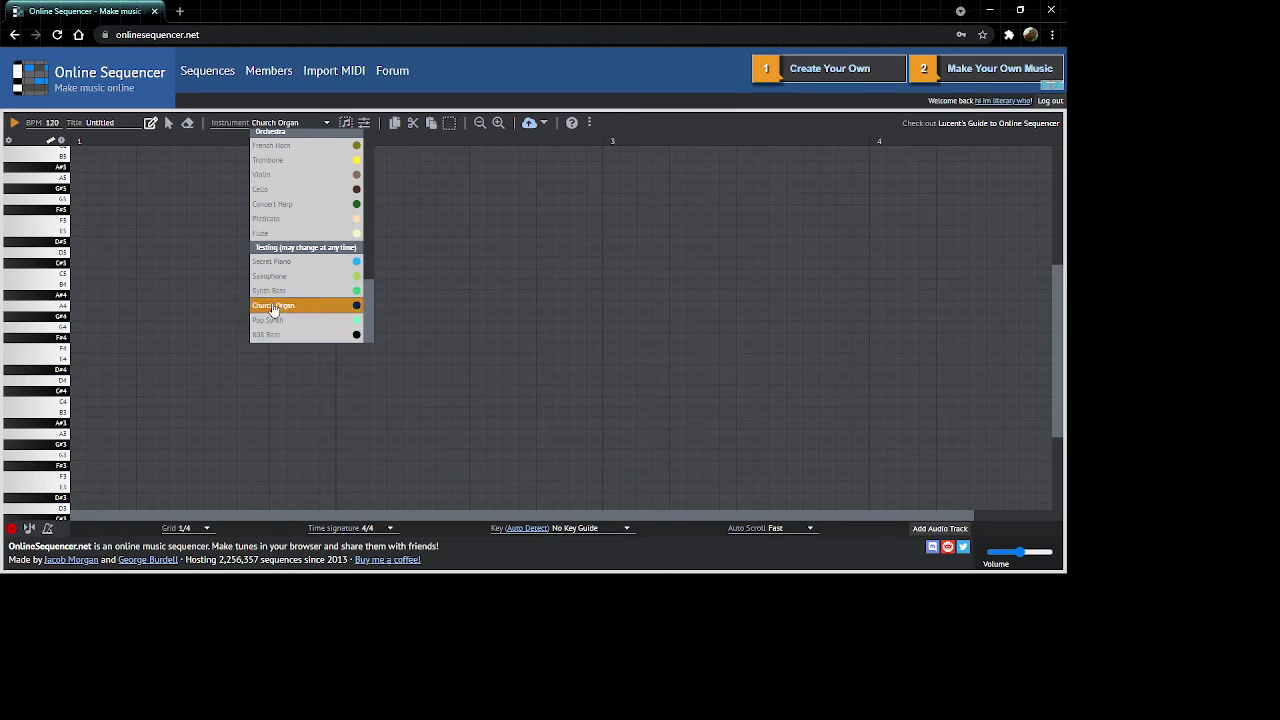
pyautogui.click(291, 337)
pyautogui.scroll(-3, 288, 342)
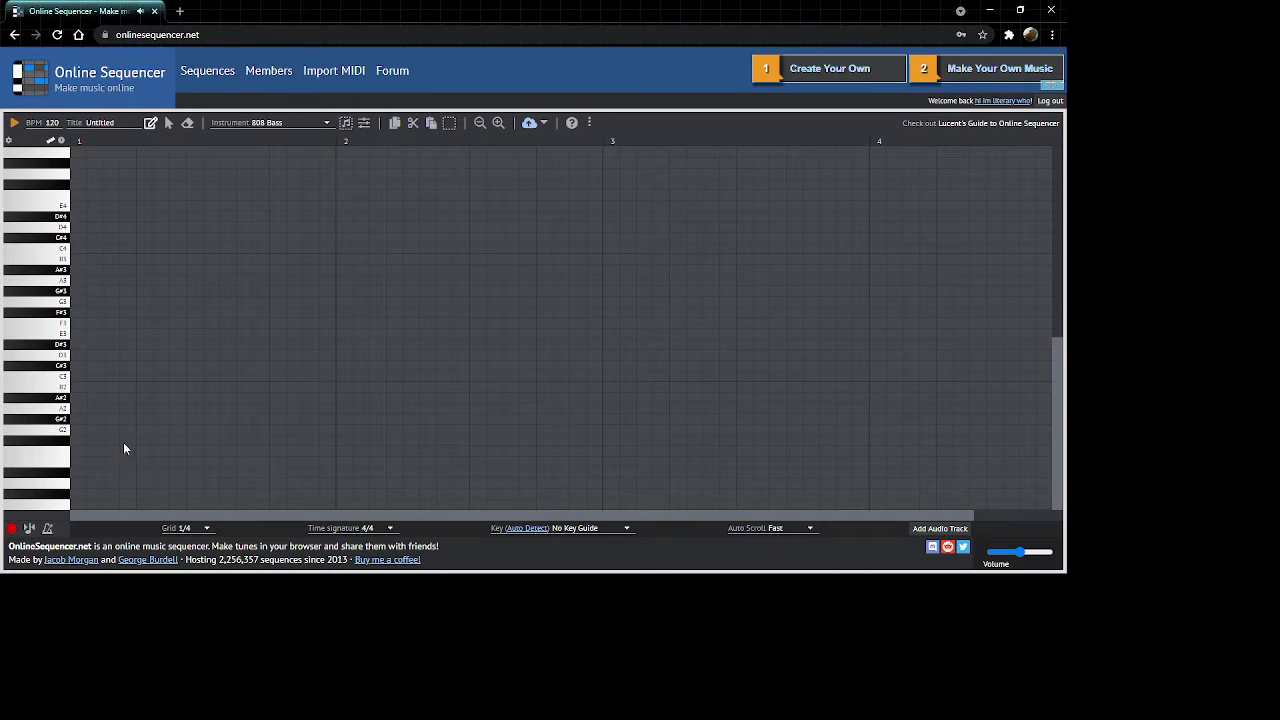
pyautogui.scroll(5, 128, 300)
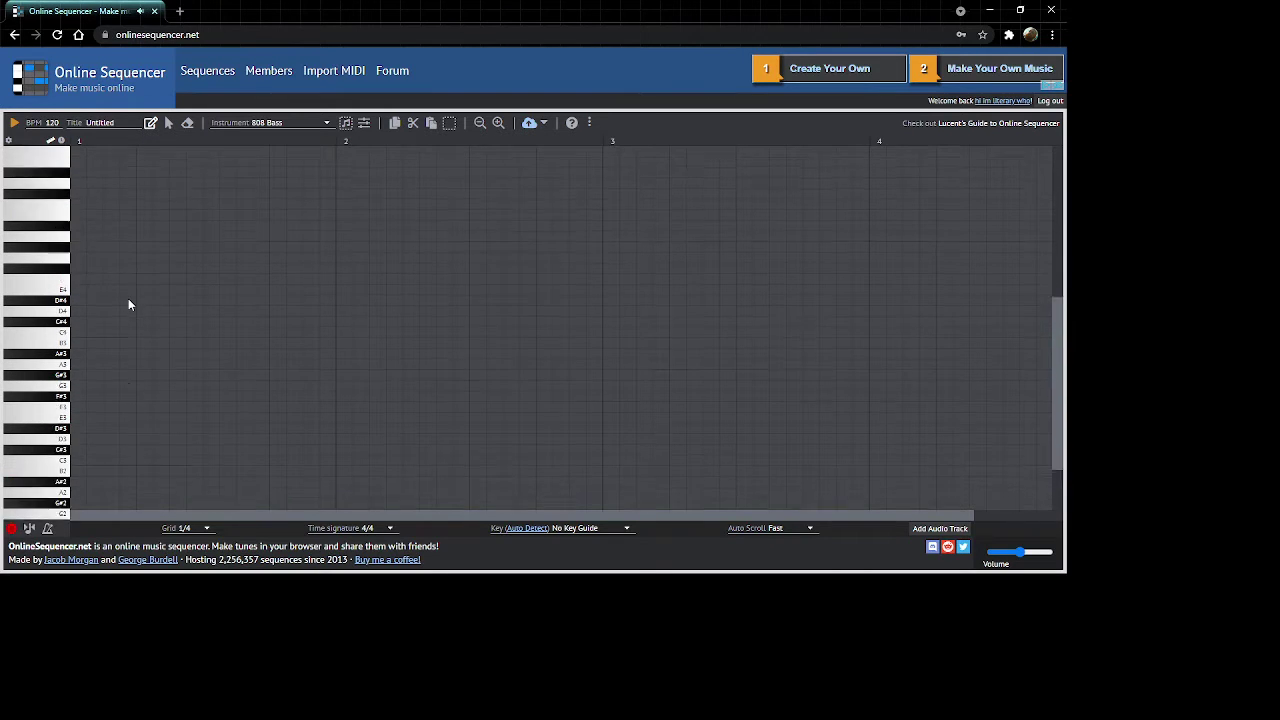
# Review the available instrument groups and set the instrument to Electric Piano.
pyautogui.click(276, 128)
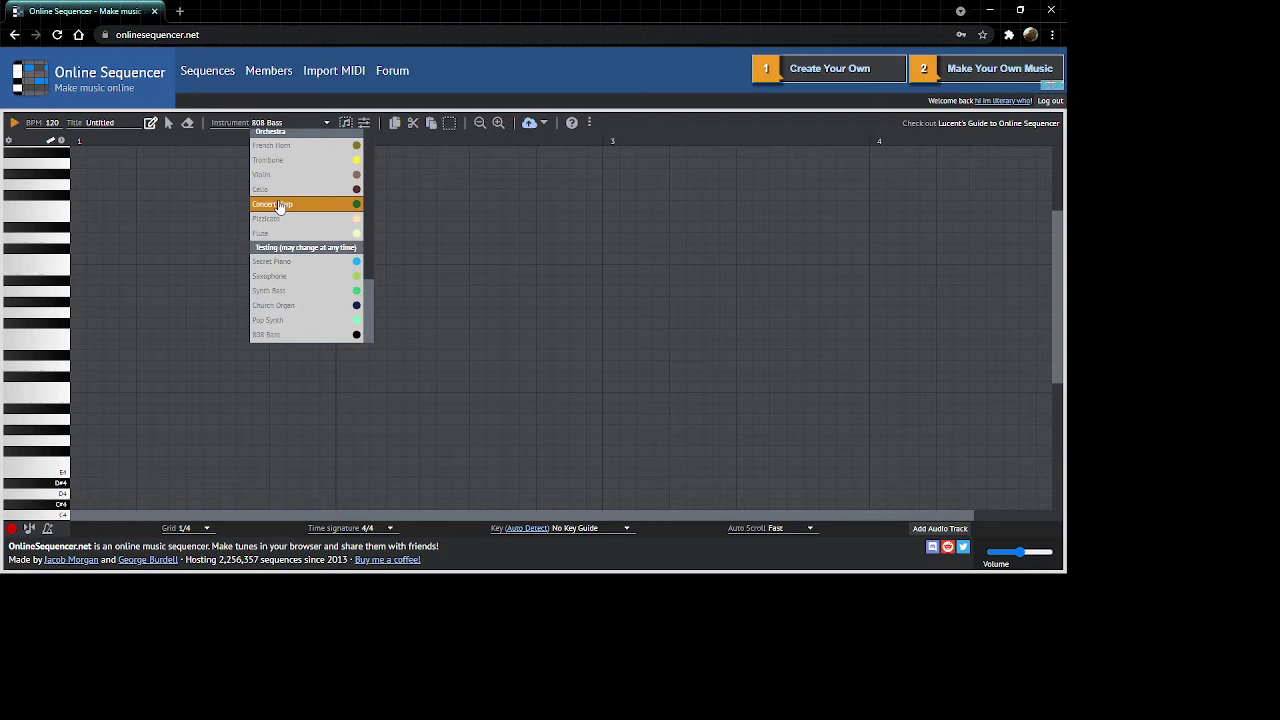
pyautogui.scroll(6, 282, 208)
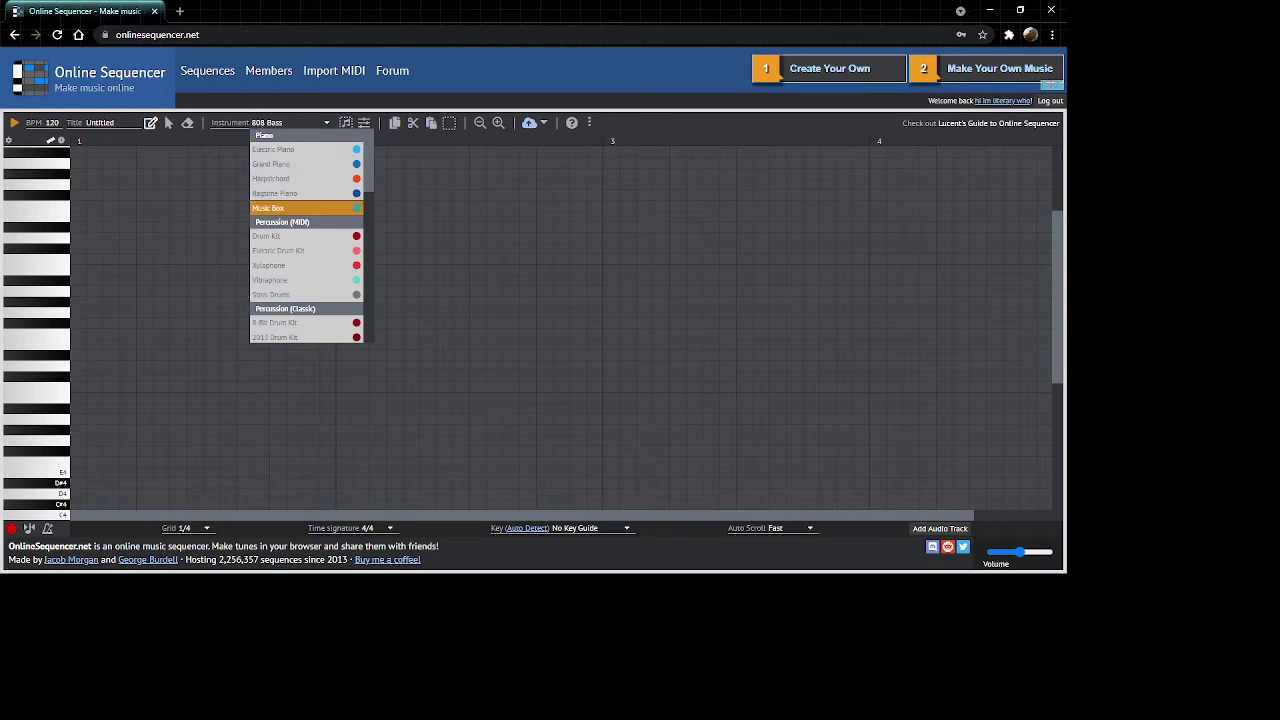
pyautogui.scroll(-5, 313, 217)
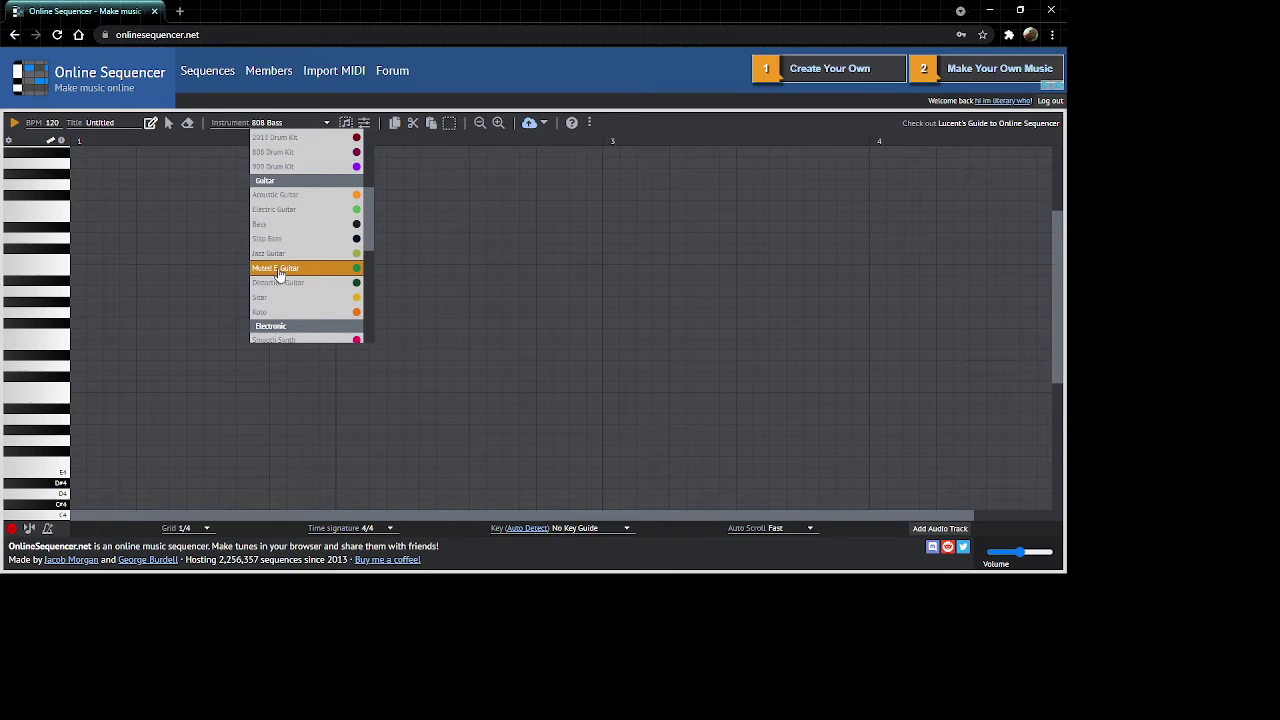
pyautogui.scroll(-1, 319, 275)
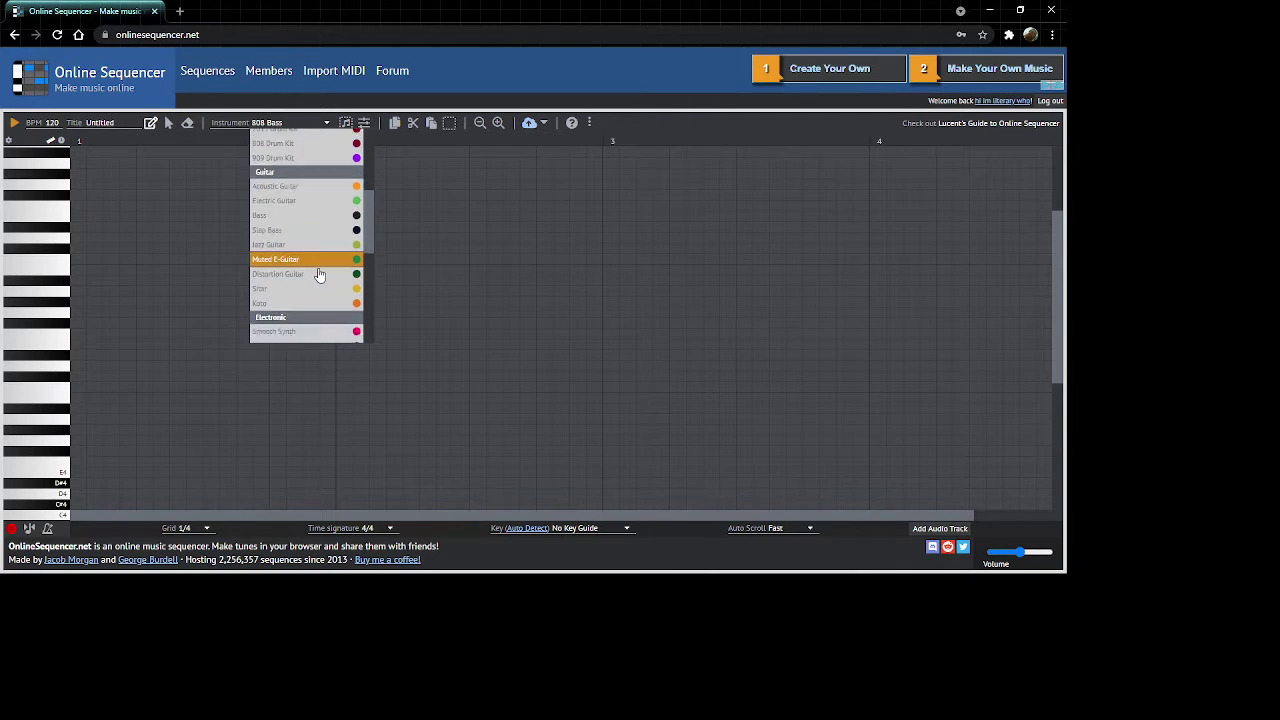
pyautogui.scroll(-4, 319, 275)
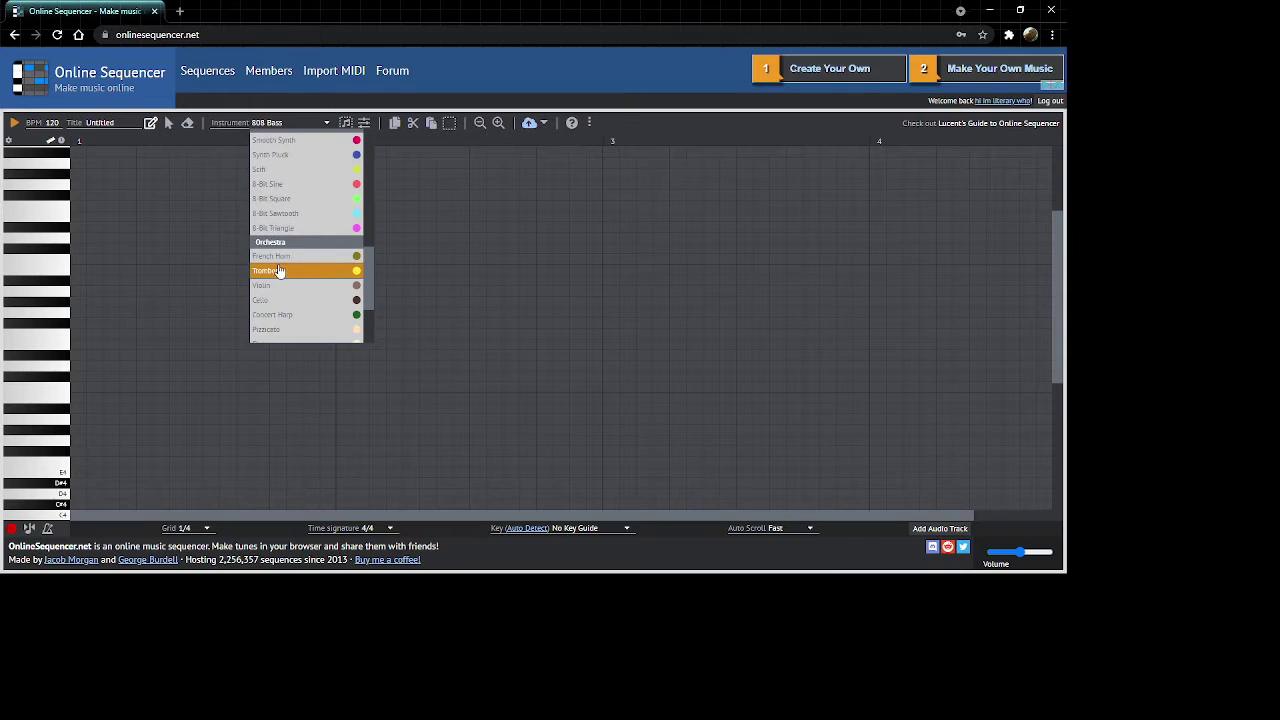
pyautogui.scroll(3, 314, 277)
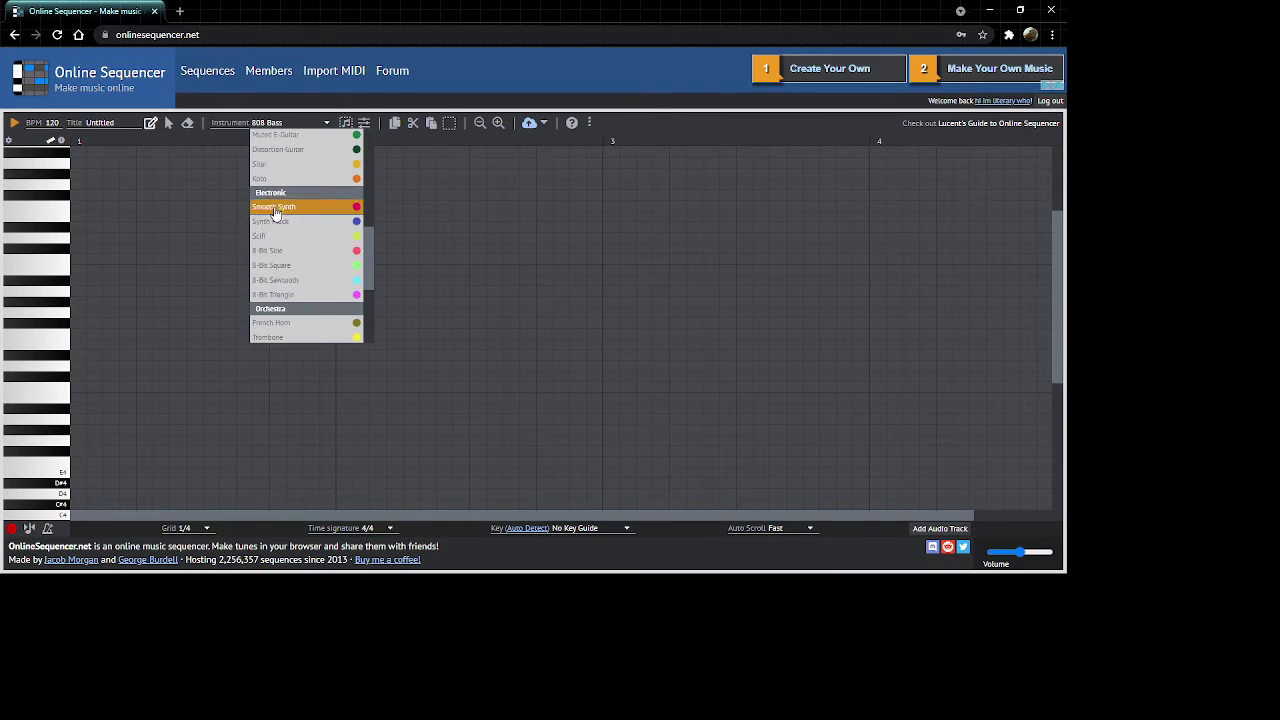
pyautogui.scroll(-3, 307, 262)
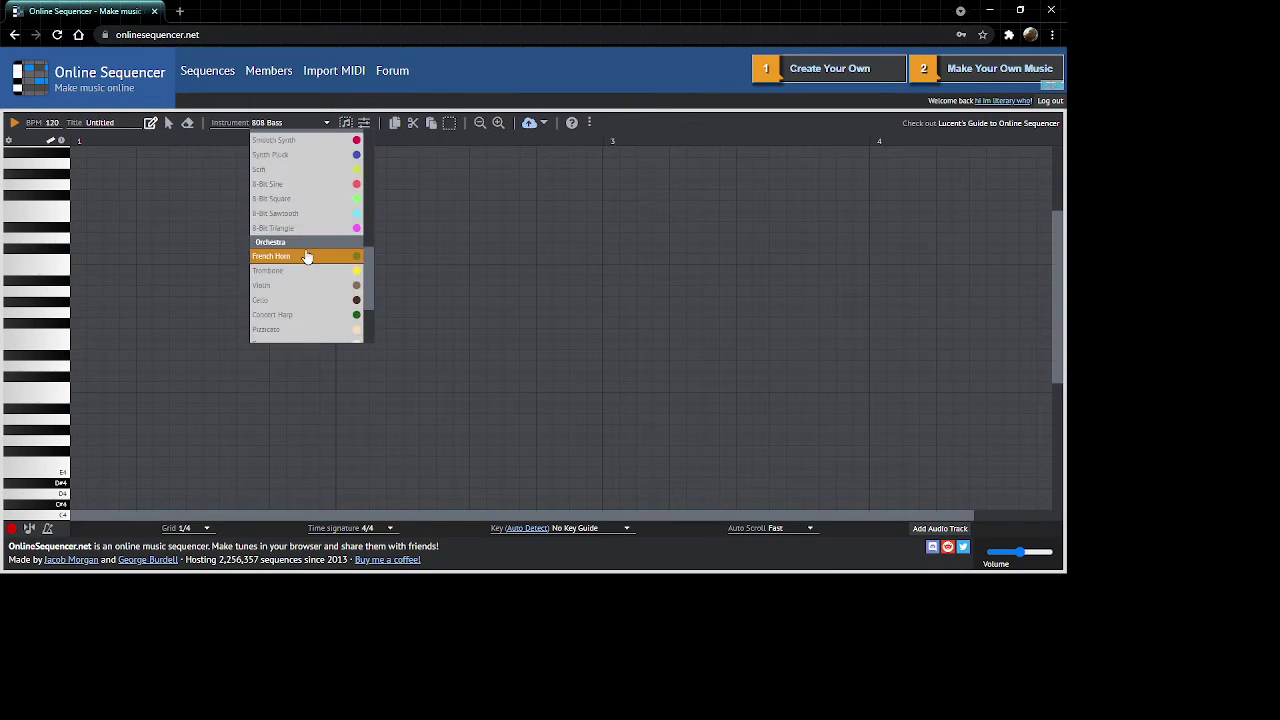
pyautogui.scroll(-3, 307, 257)
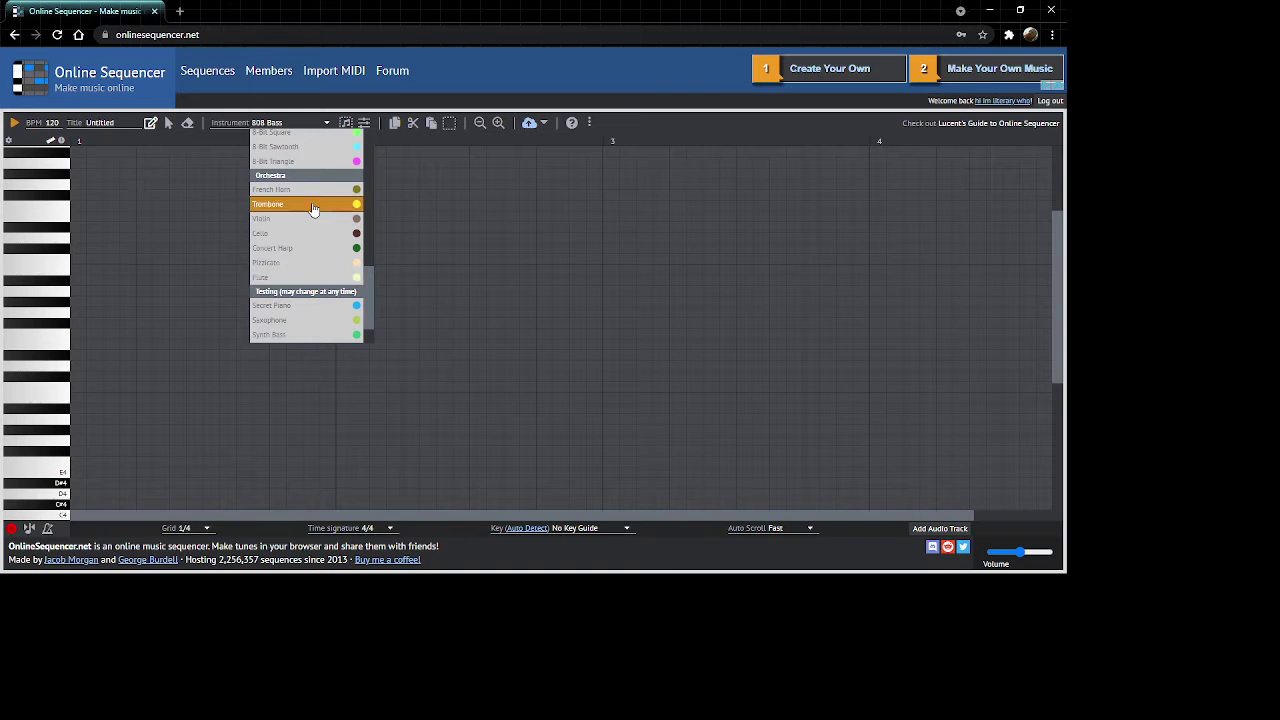
pyautogui.scroll(5, 314, 209)
pyautogui.scroll(5, 314, 214)
pyautogui.scroll(3, 314, 214)
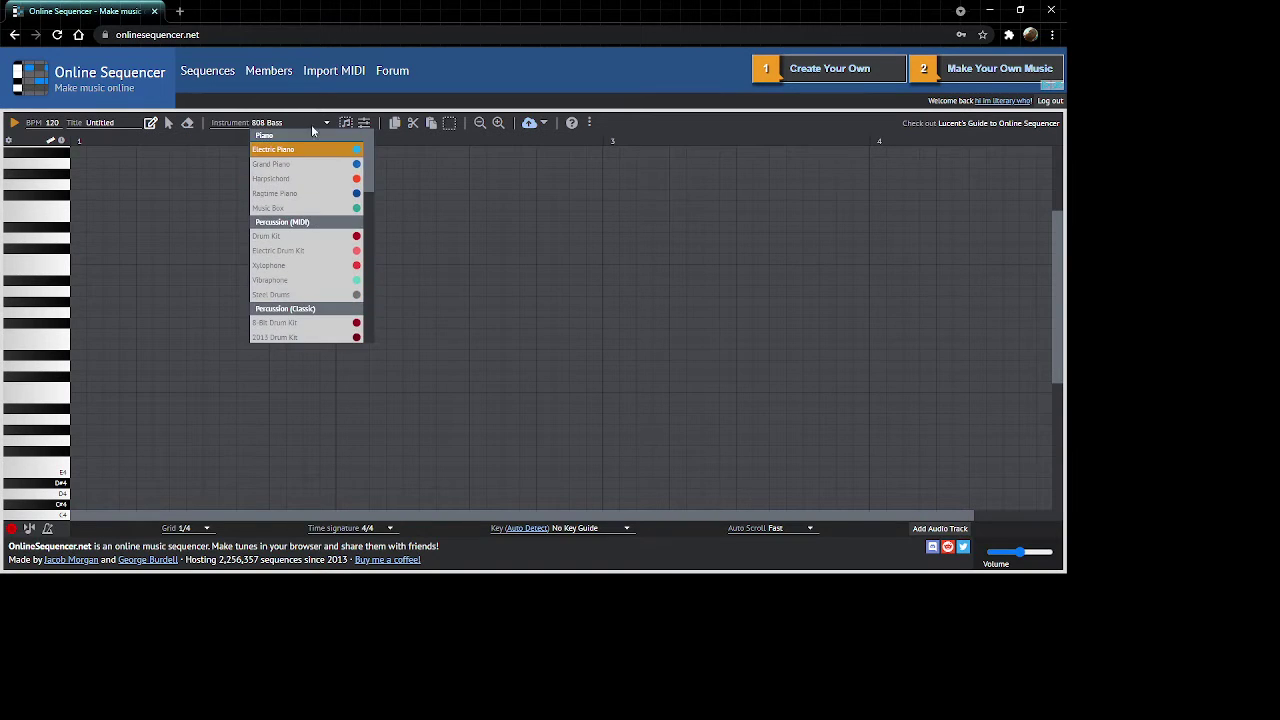
pyautogui.click(292, 150)
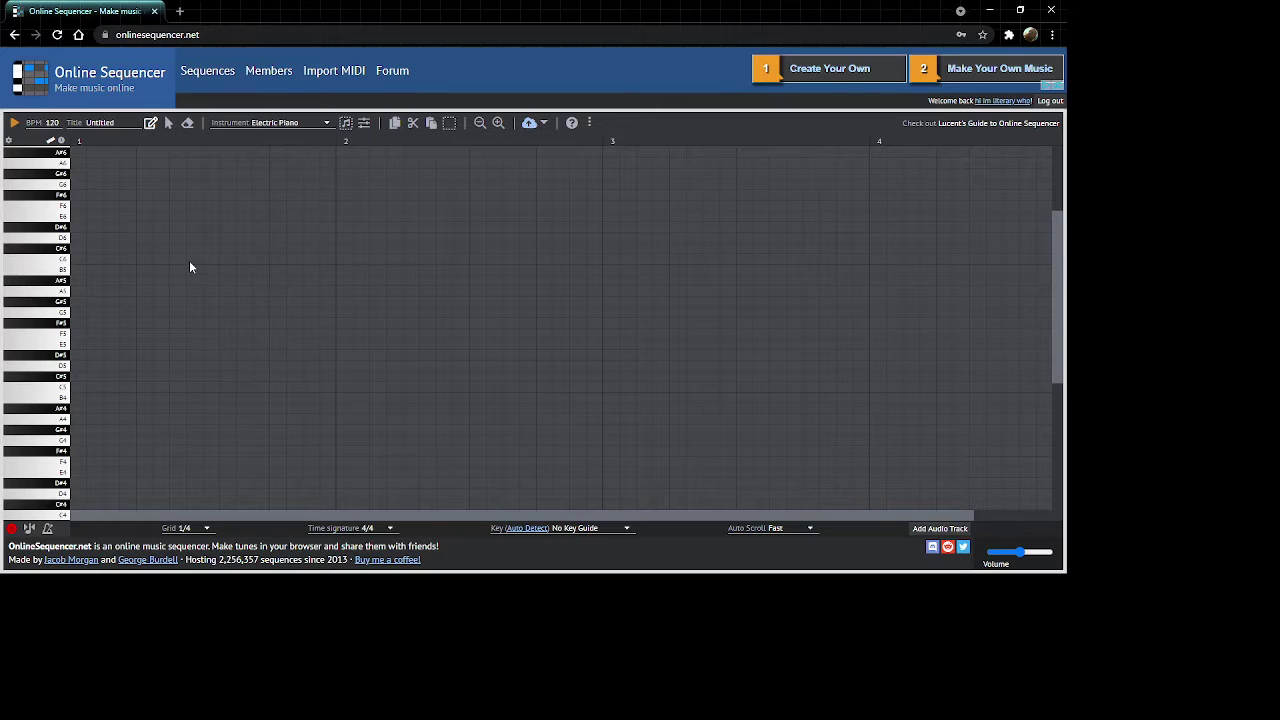
pyautogui.click(280, 123)
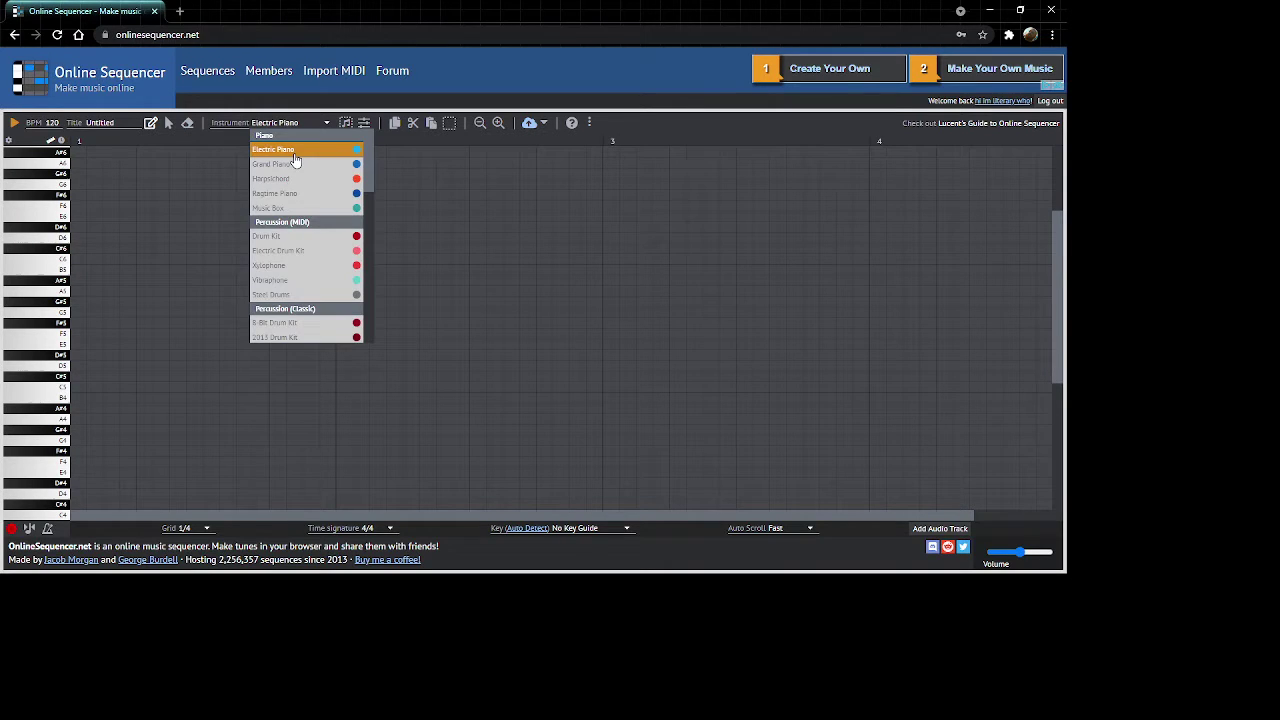
pyautogui.click(300, 123)
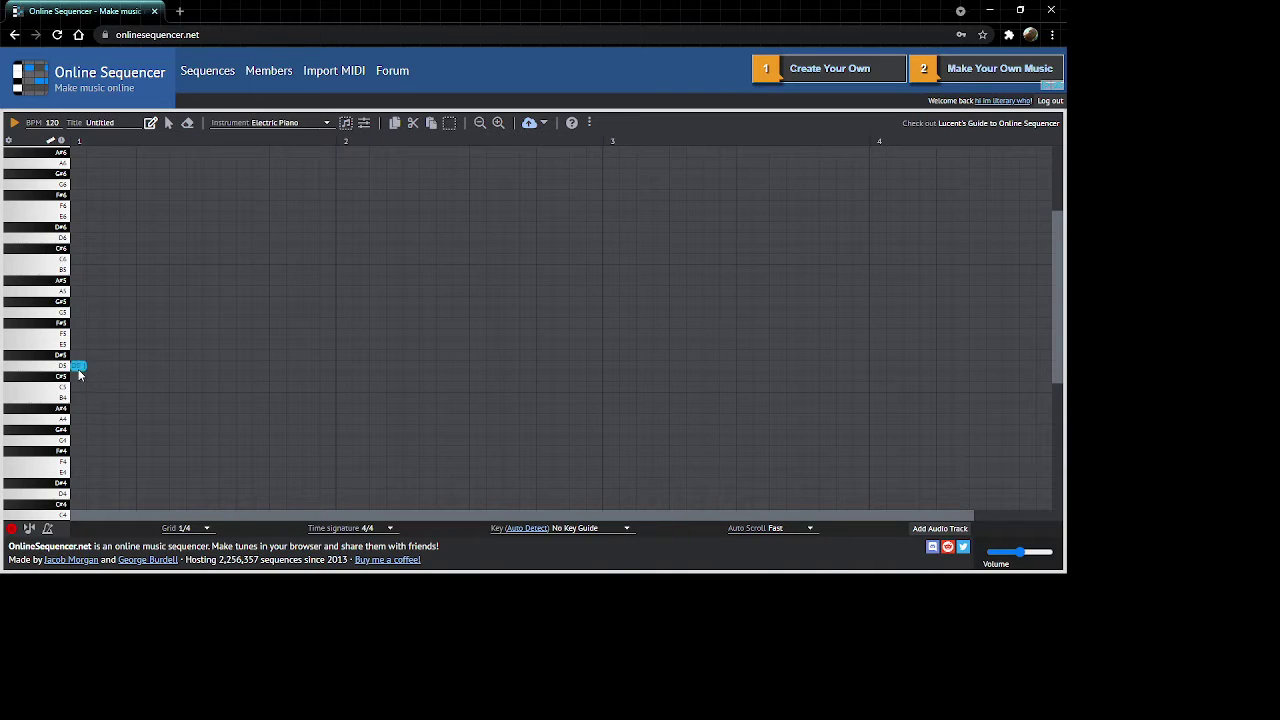
# Delete the D5 note at the start of measure 1.
pyautogui.rightClick(79, 367)
pyautogui.scroll(-1, 79, 376)
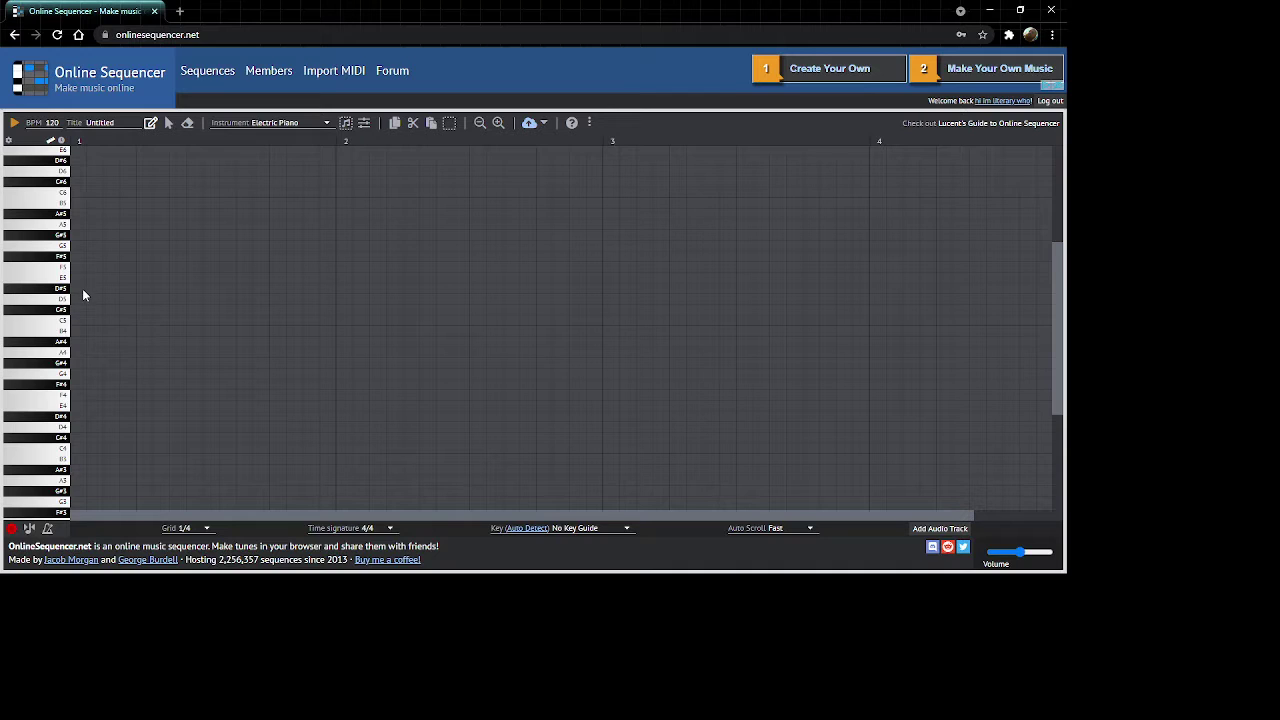
pyautogui.scroll(1, 130, 395)
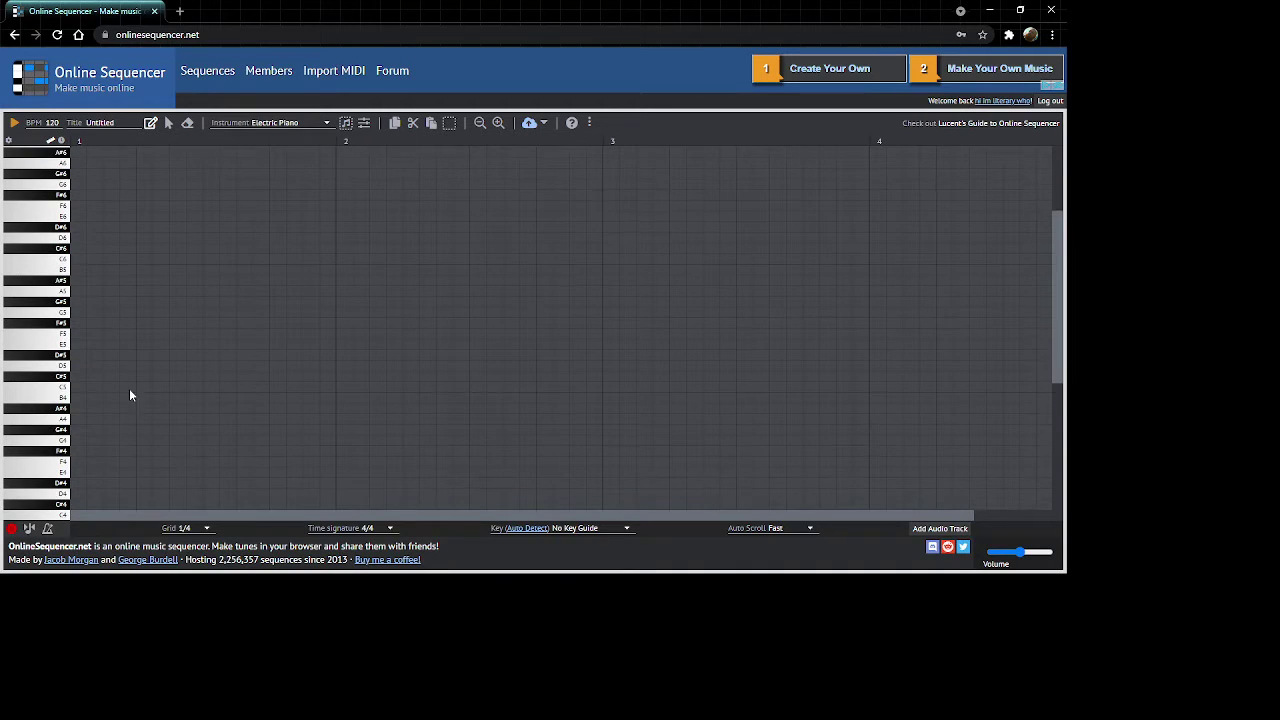
# Place a D5 note at the start of measure 1 with an A#5 note right after it.
pyautogui.click(84, 366)
pyautogui.click(112, 366)
pyautogui.click(112, 366)
pyautogui.click(100, 240)
pyautogui.click(102, 240)
pyautogui.click(94, 281)
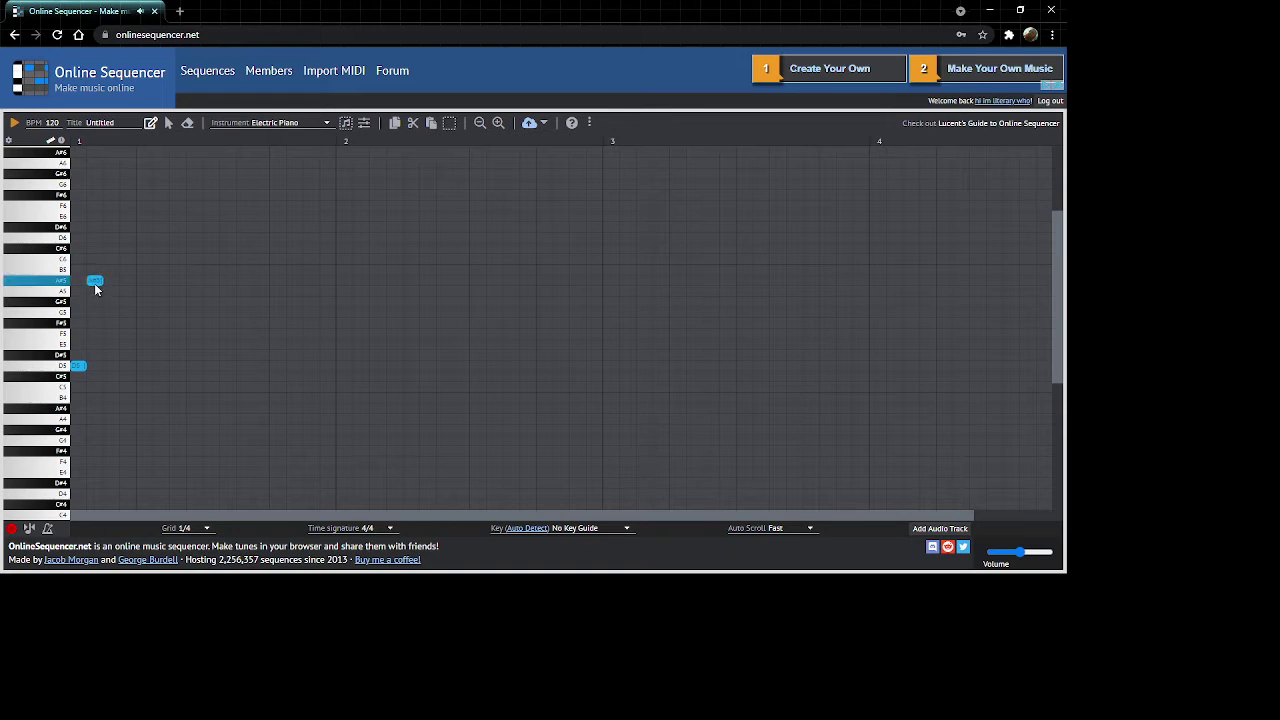
# Try adding a D5 and a B5 note further along measure 1, and undo them.
pyautogui.click(127, 366)
pyautogui.click(145, 270)
pyautogui.click(195, 334)
pyautogui.hotkey('ctrl', 'z')
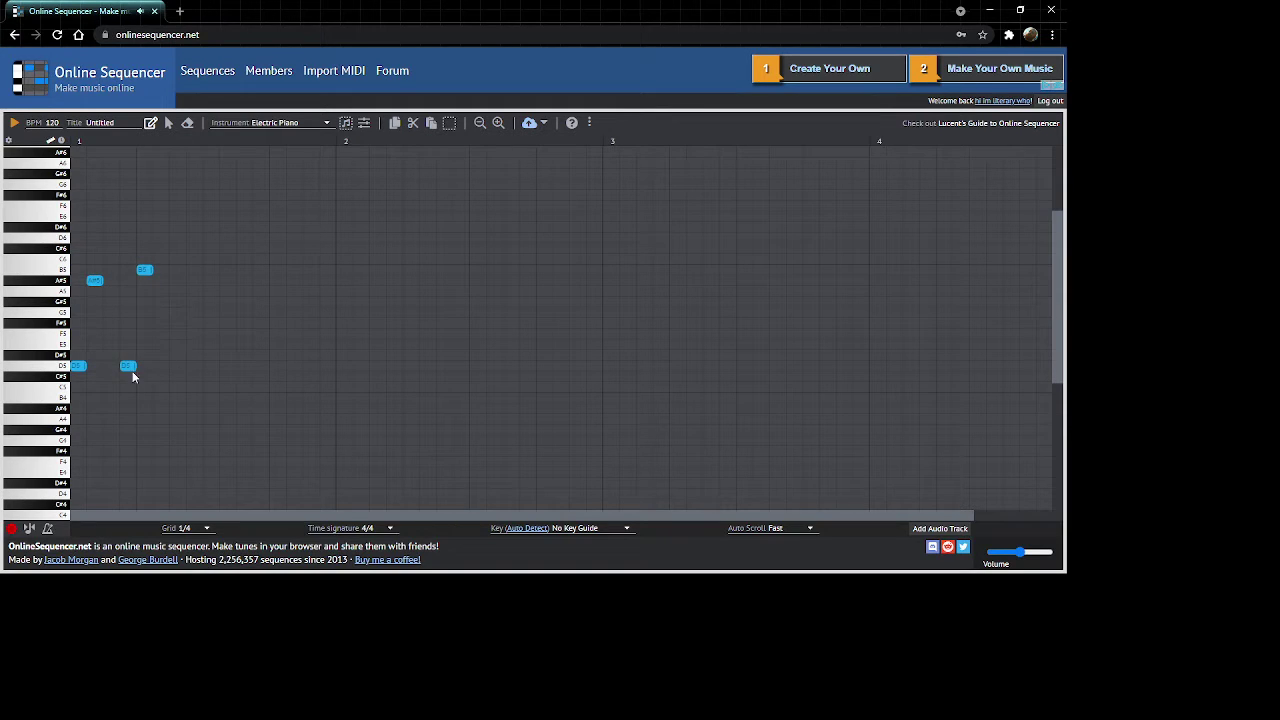
pyautogui.hotkey('ctrl', 'z')
pyautogui.hotkey('ctrl', 'z')
# Continue the melody in measure 1 with E5, C#5, A#5 and F5 notes and play it back.
pyautogui.click(111, 344)
pyautogui.click(128, 376)
pyautogui.click(128, 281)
pyautogui.click(145, 281)
pyautogui.click(161, 333)
pyautogui.click(163, 355)
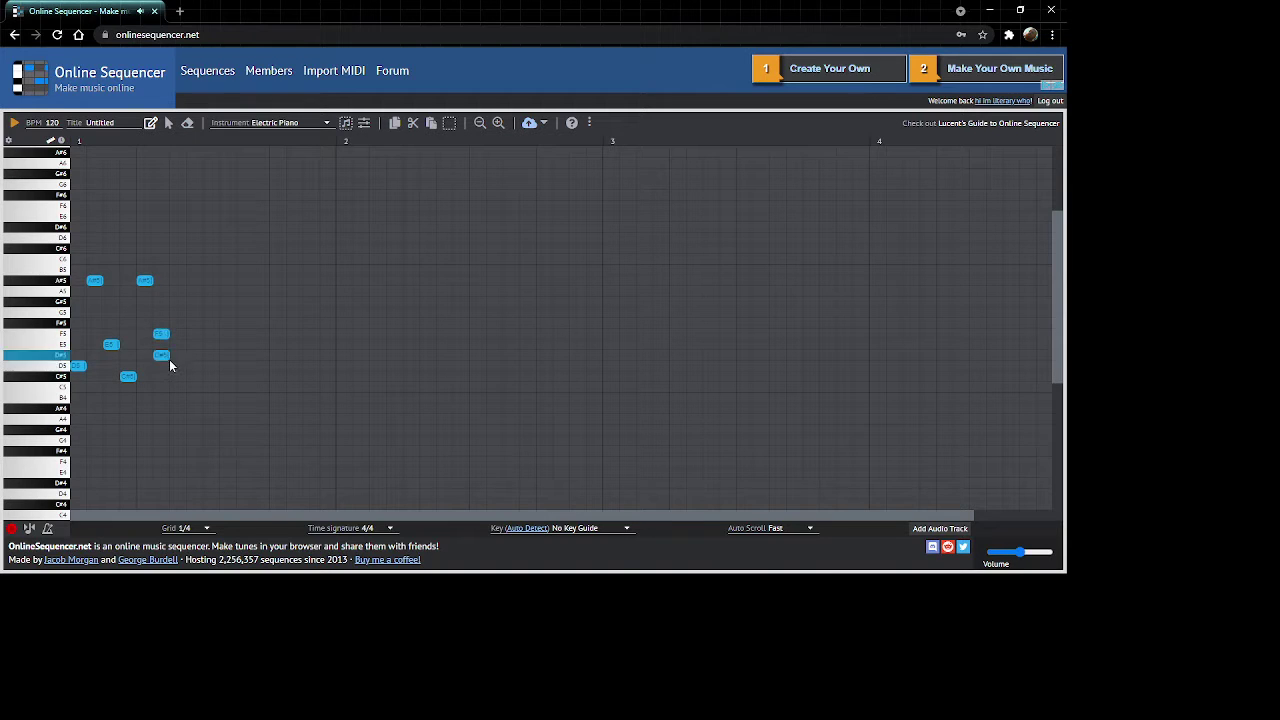
pyautogui.hotkey('ctrl', 'z')
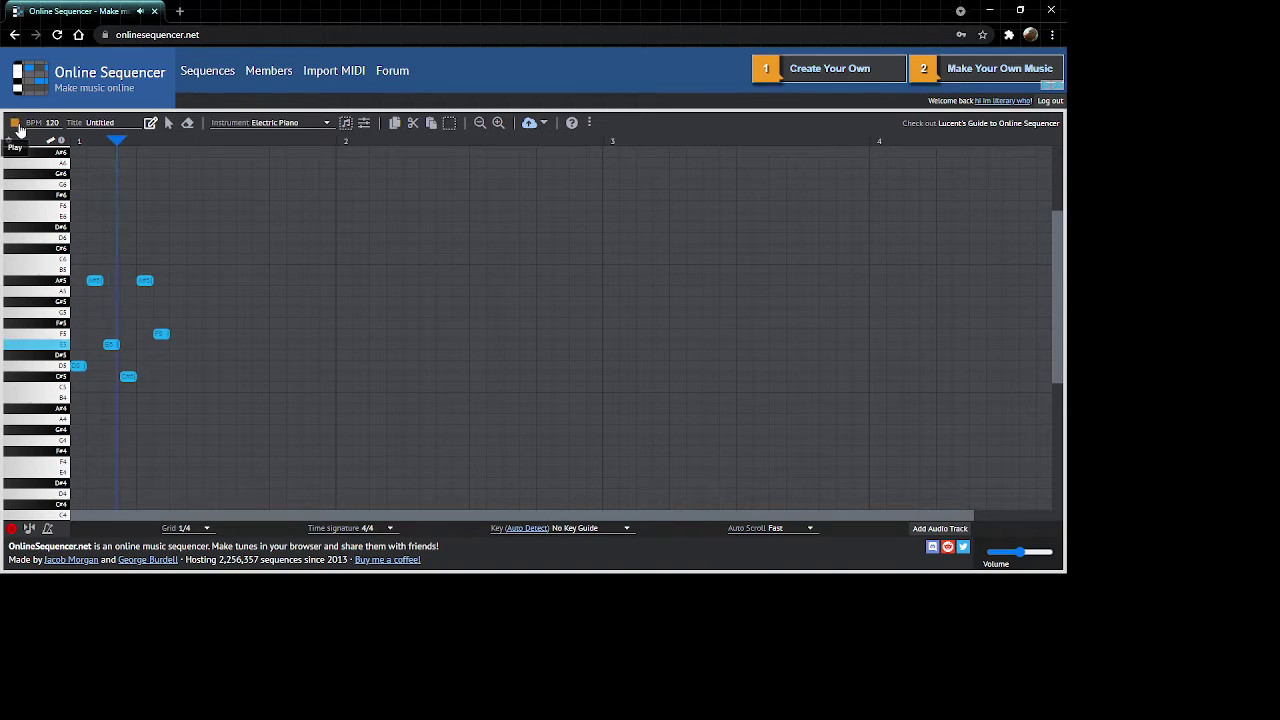
# Undo all the placed notes and set the key guide to C Major.
pyautogui.hotkey('ctrl', 'z')
pyautogui.hotkey('ctrl', 'z')
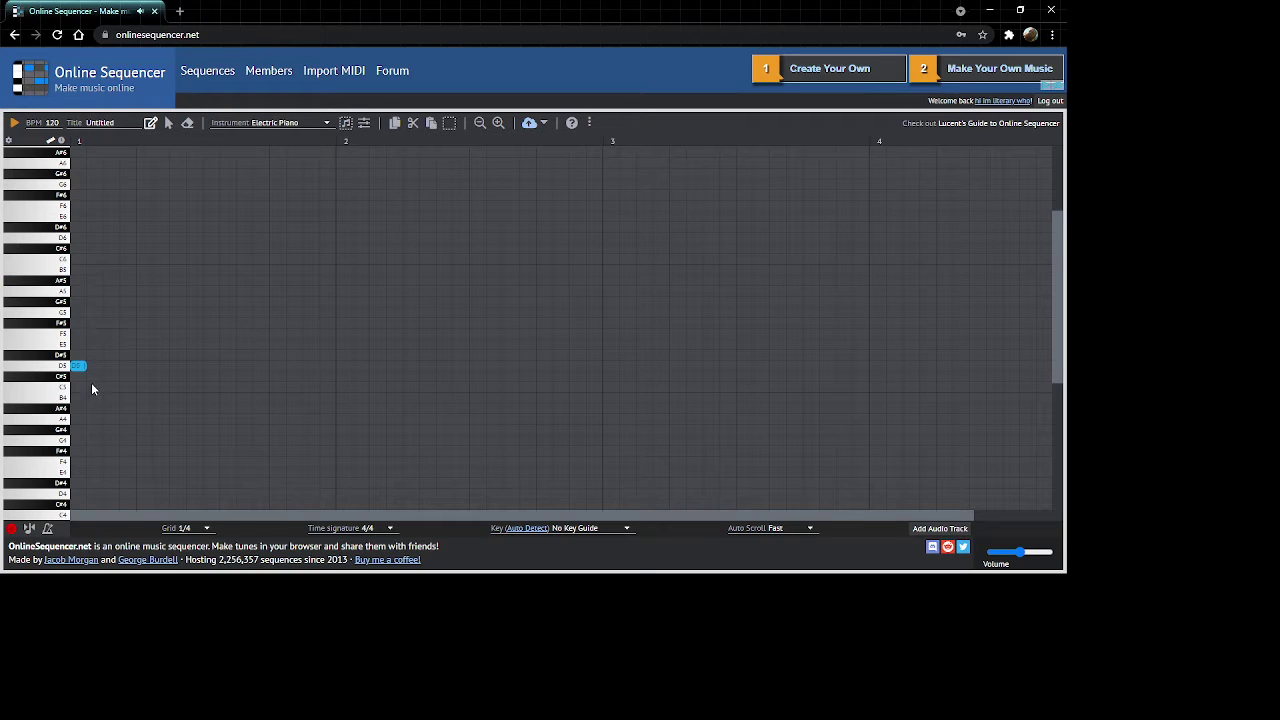
pyautogui.click(585, 529)
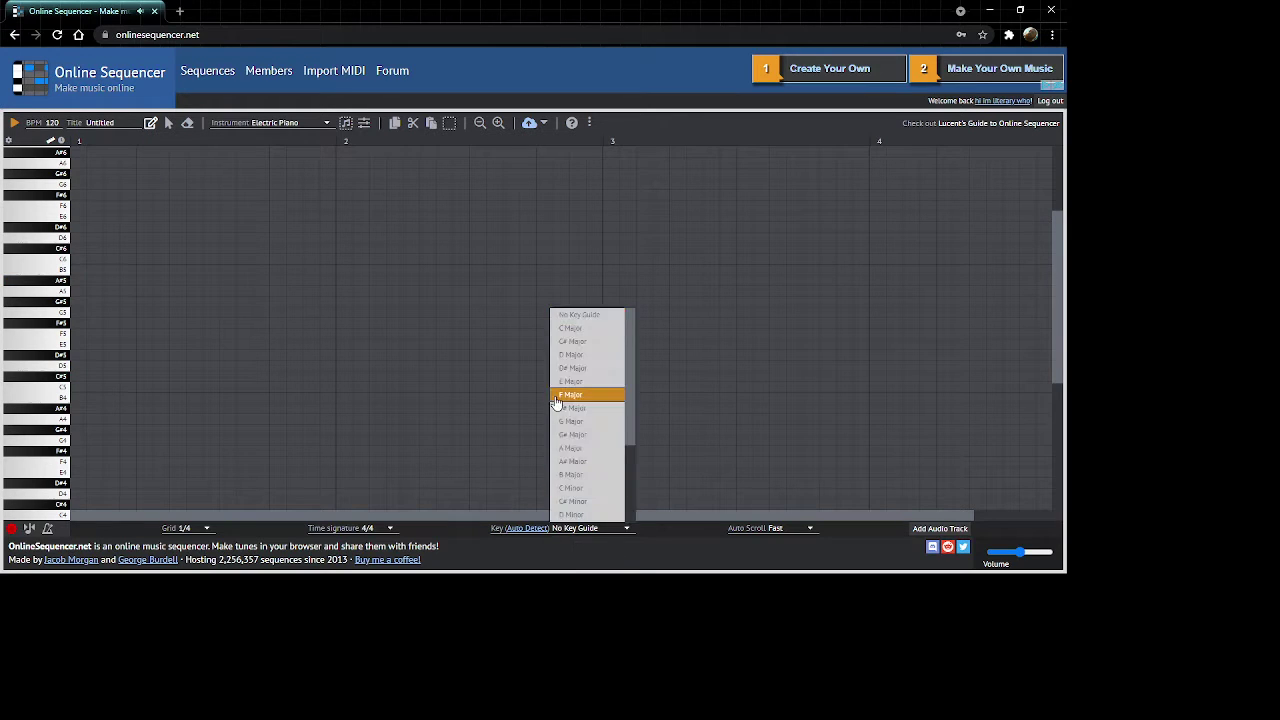
pyautogui.click(597, 336)
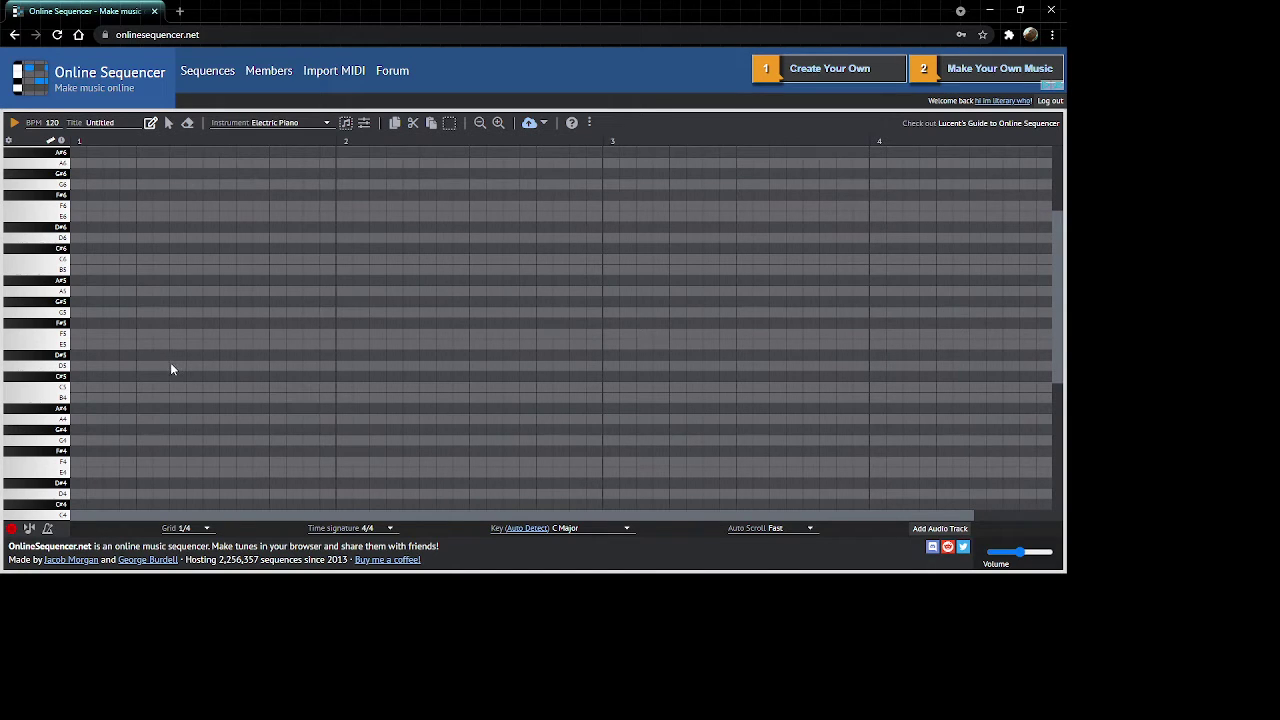
# Place two consecutive D5 notes at the start of measure 1.
pyautogui.scroll(3, 160, 365)
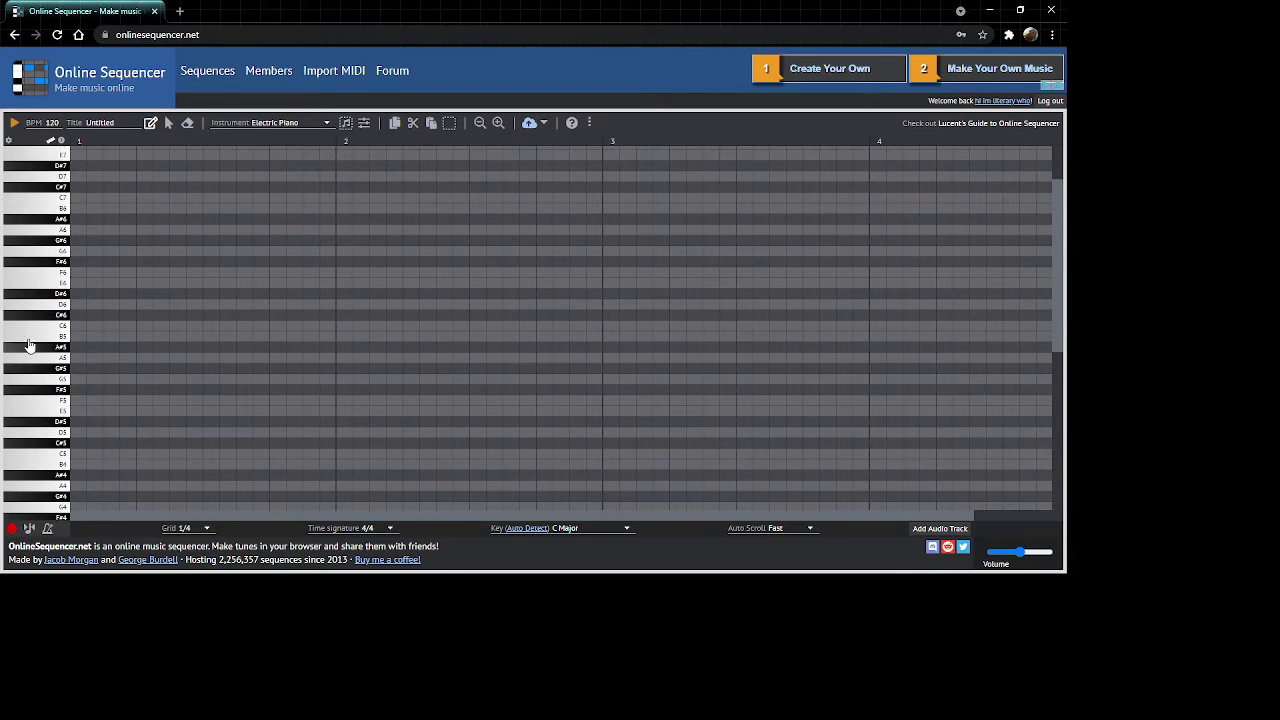
pyautogui.click(79, 431)
pyautogui.click(96, 422)
pyautogui.click(96, 432)
pyautogui.scroll(-3, 170, 300)
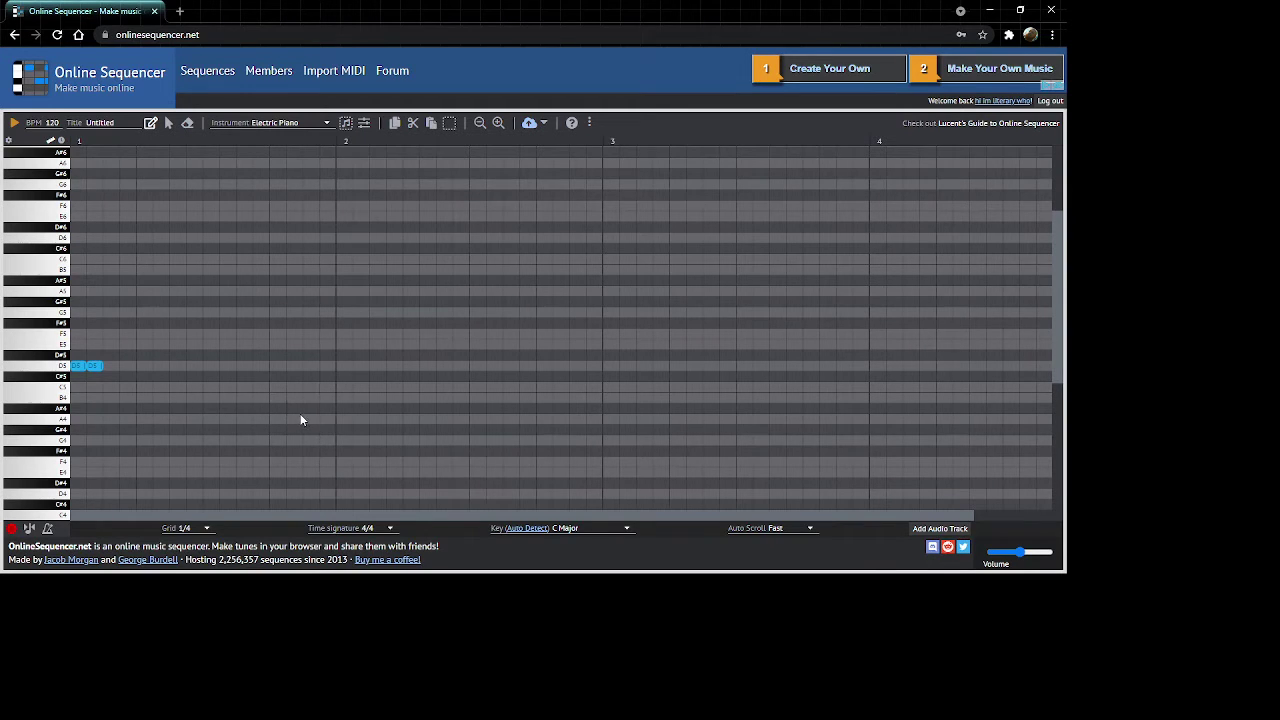
# Replace the second D5 note with D#5, add a C6 note after it, and play the result.
pyautogui.rightClick(93, 366)
pyautogui.click(98, 367)
pyautogui.moveTo(94, 366); pyautogui.dragTo(96, 356)
pyautogui.click(111, 260)
pyautogui.press('space')
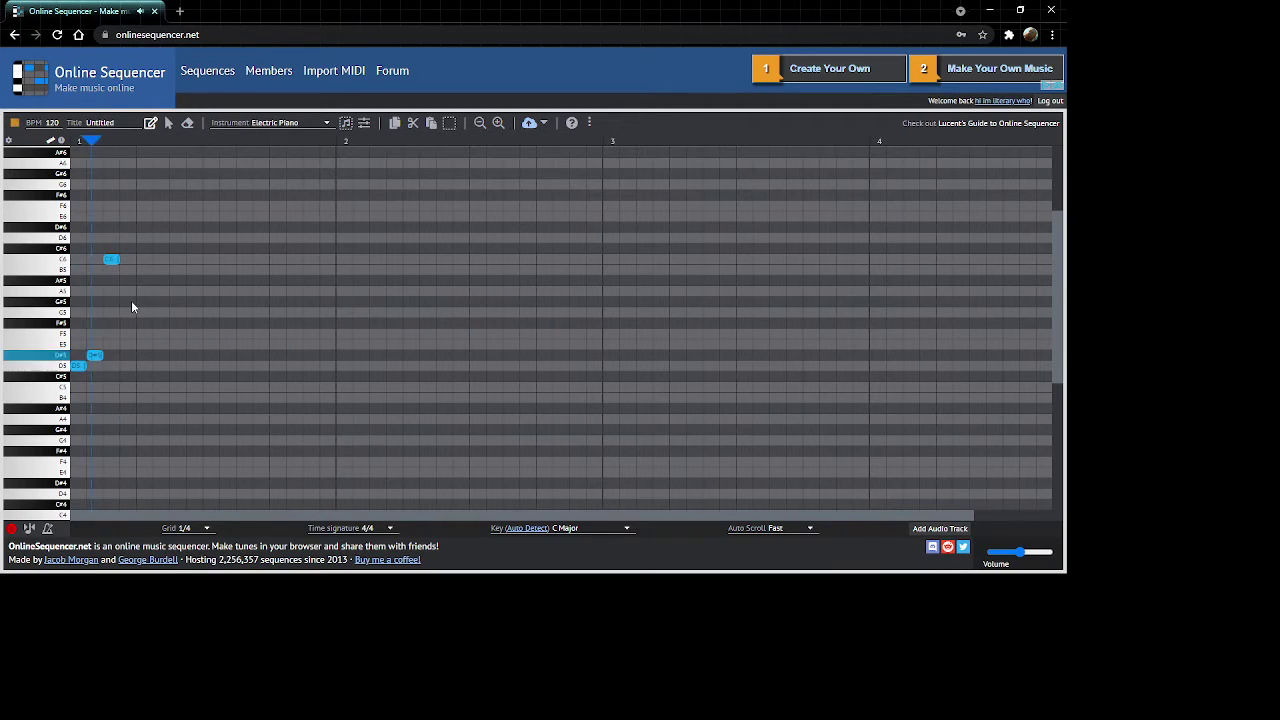
# Clear the D5, D#5 and C6 notes and place two consecutive C5 notes at the start of measure 1.
pyautogui.rightClick(94, 356)
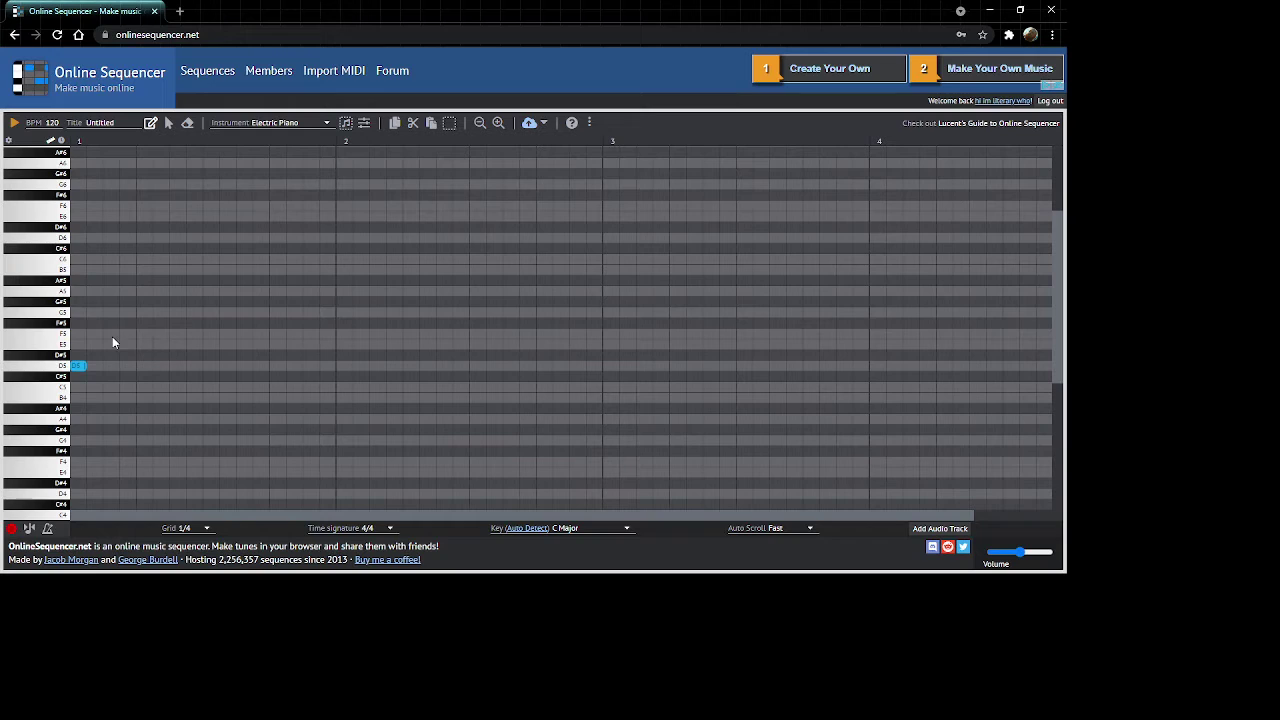
pyautogui.click(96, 366)
pyautogui.press('Delete')
pyautogui.click(83, 390)
pyautogui.click(66, 387)
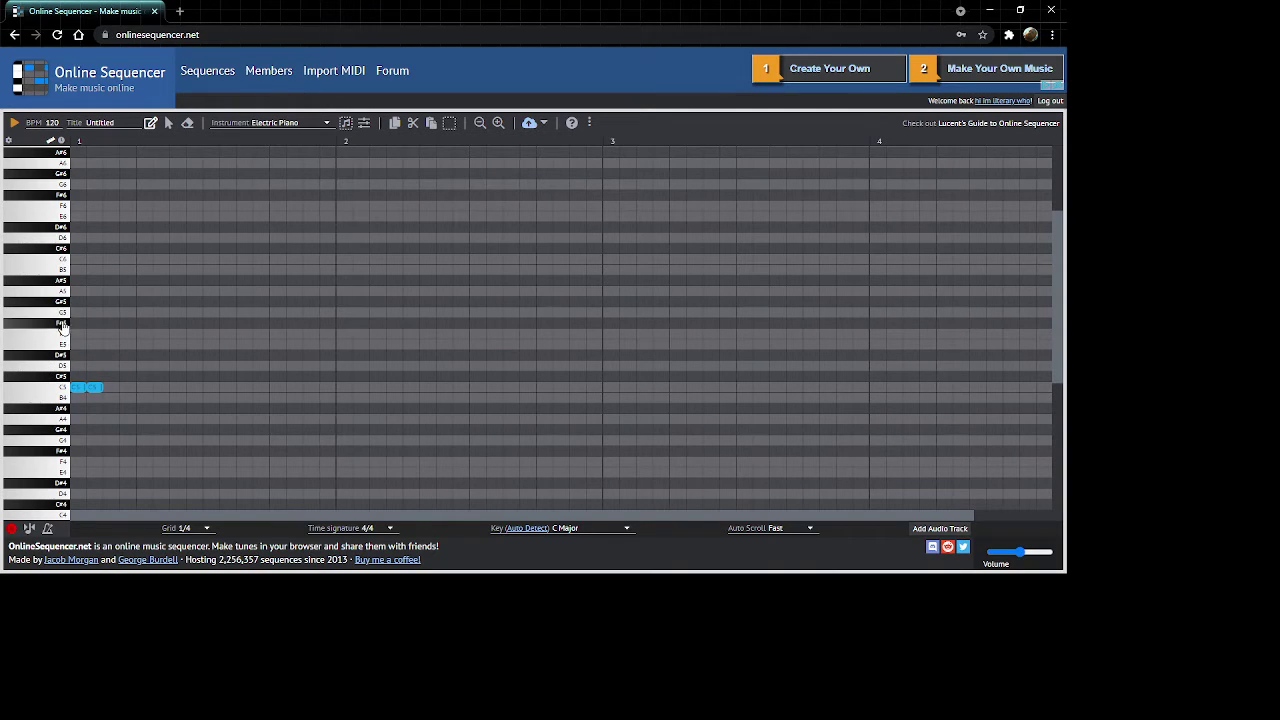
# Add a C6 note after the two C5 notes, play the phrase, and place an A5 note on beat 2 of measure 1.
pyautogui.click(114, 259)
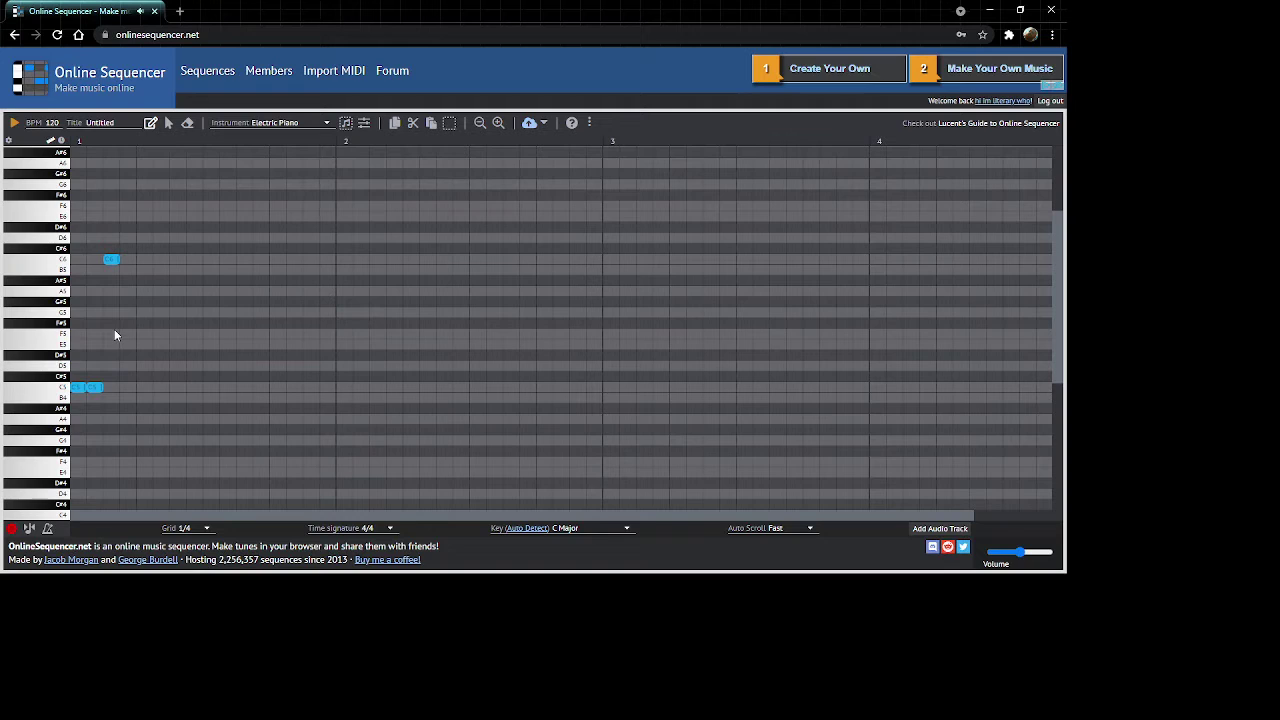
pyautogui.click(13, 123)
pyautogui.click(145, 291)
# Continue the melody after the A5 note with F5, D5, F5, D5, C5 and D5 notes, and play it.
pyautogui.click(158, 333)
pyautogui.click(178, 365)
pyautogui.click(206, 333)
pyautogui.click(244, 387)
pyautogui.click(260, 365)
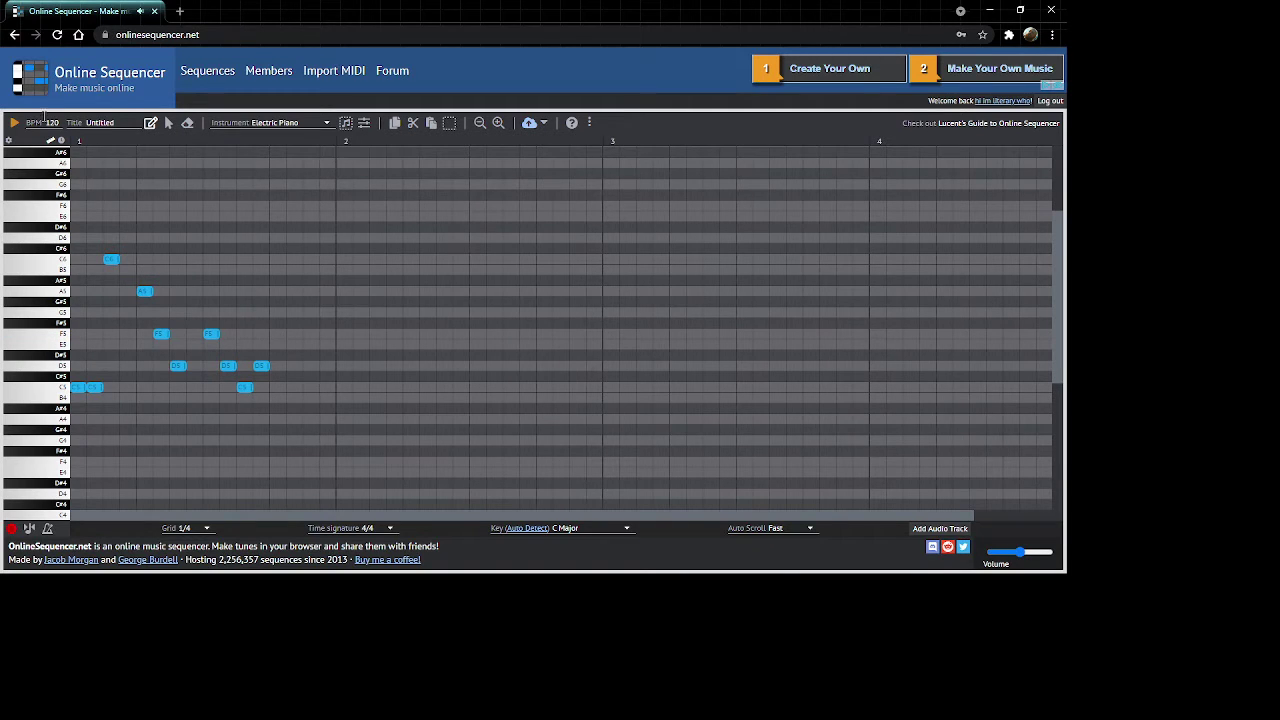
pyautogui.click(14, 122)
# Undo the notes placed after the A5 note in measure 1.
pyautogui.click(261, 367)
pyautogui.hotkey('ctrl', 'z')
pyautogui.hotkey('ctrl', 'z')
pyautogui.hotkey('ctrl', 'z')
pyautogui.hotkey('ctrl', 'z')
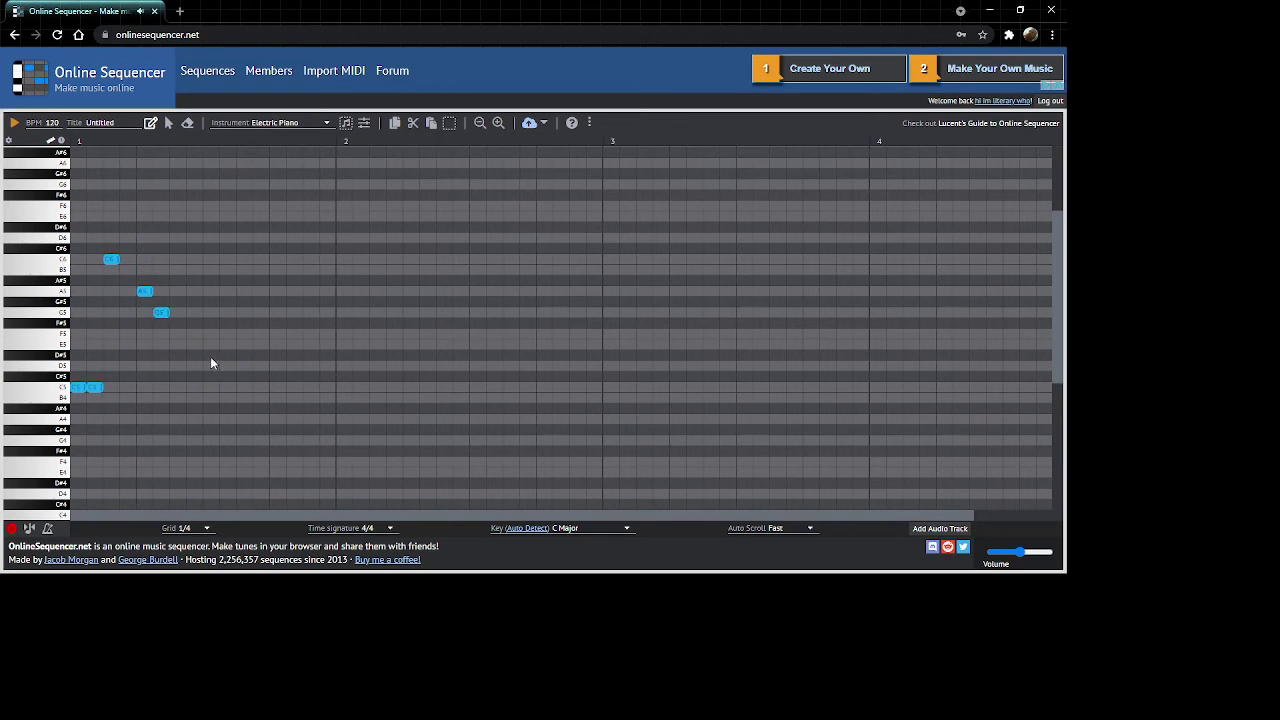
# Fill the rest of measure 1 after the first G5 with E5, G5, E5, D5, C5, E5 and D5 notes.
pyautogui.click(194, 344)
pyautogui.moveTo(248, 313); pyautogui.dragTo(232, 314)
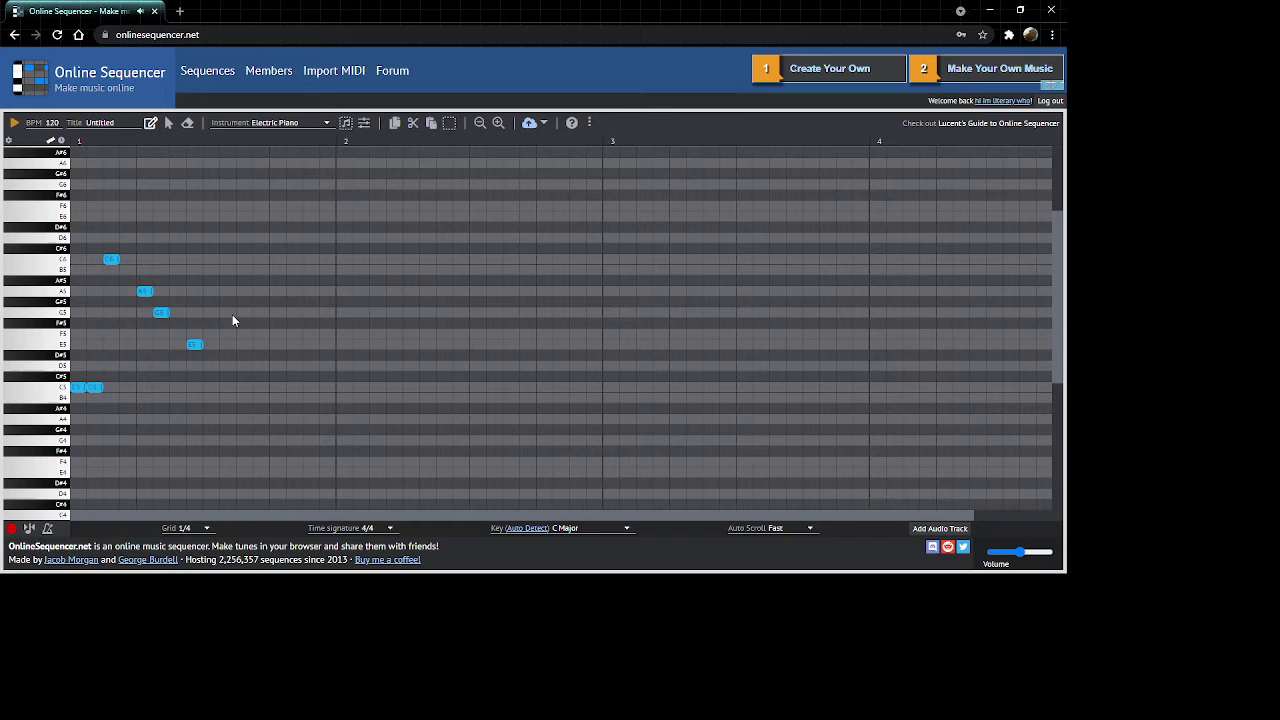
pyautogui.click(261, 364)
pyautogui.click(328, 366)
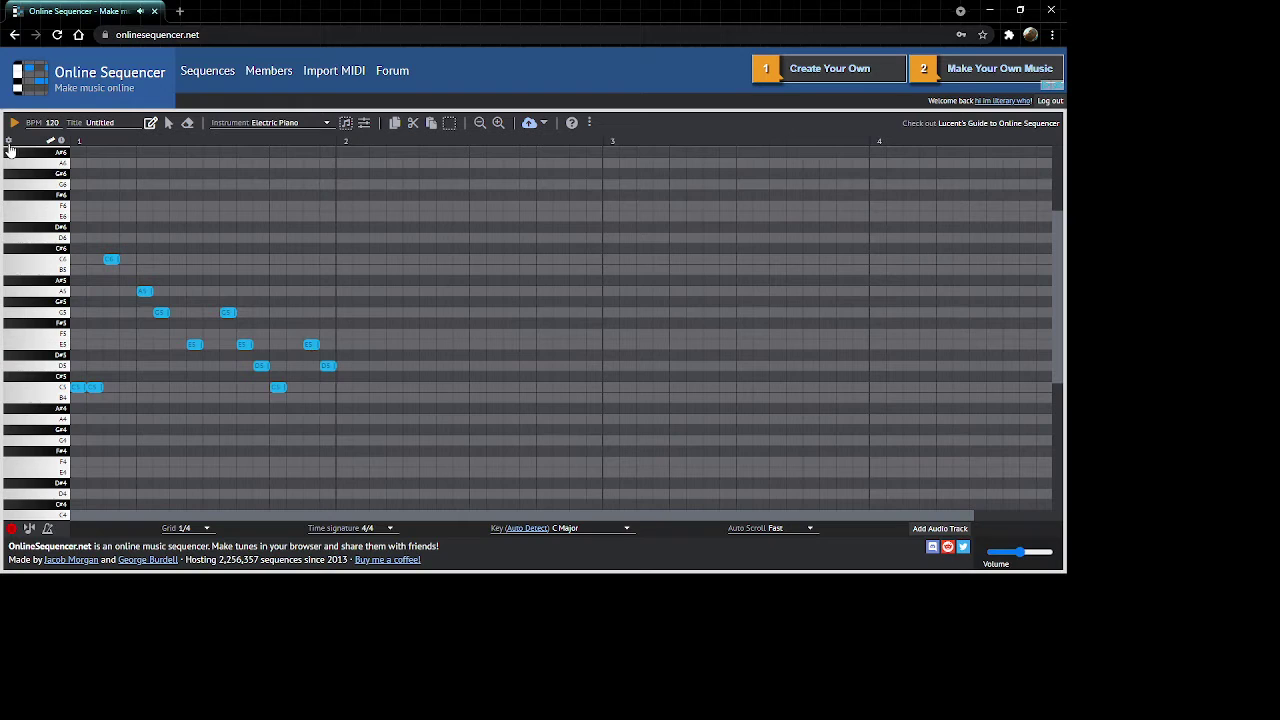
# Play the melody and change the last two notes of measure 1 to D5 followed by E5.
pyautogui.press('space')
pyautogui.rightClick(311, 344)
pyautogui.press('space')
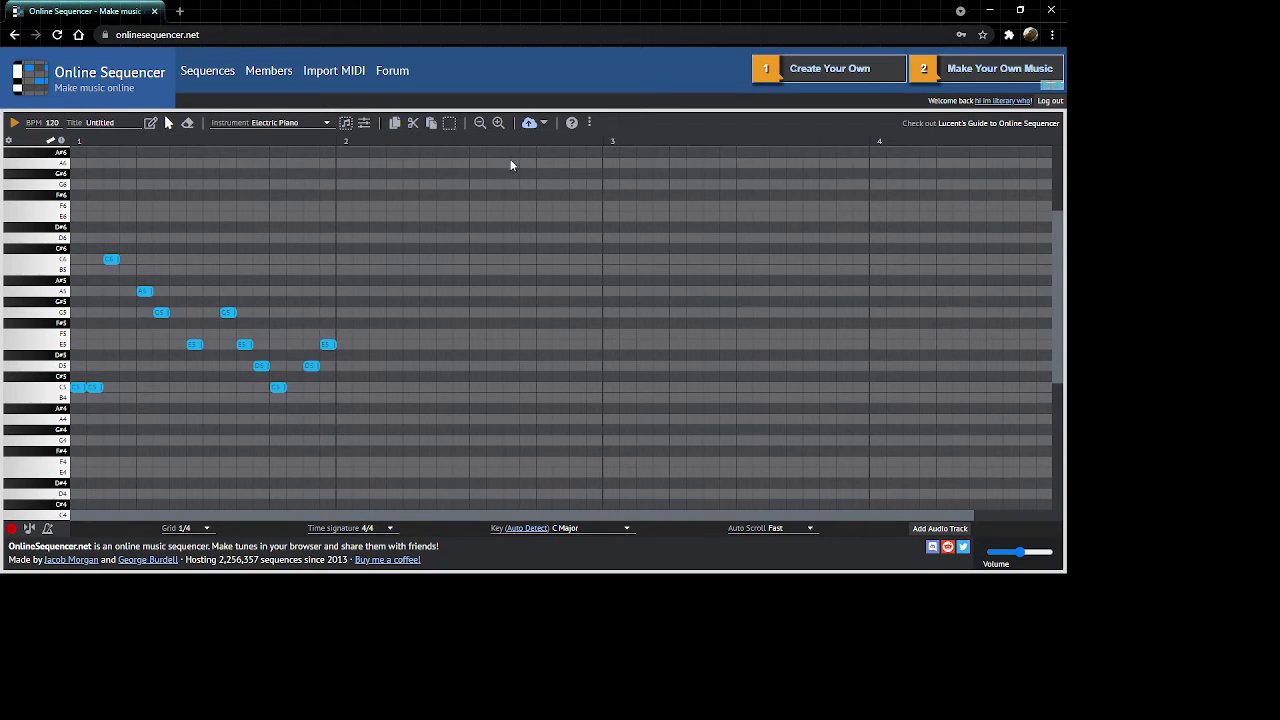
# Copy all the notes of measure 1 and paste them at the start of measure 2.
pyautogui.moveTo(511, 157); pyautogui.dragTo(3, 456)
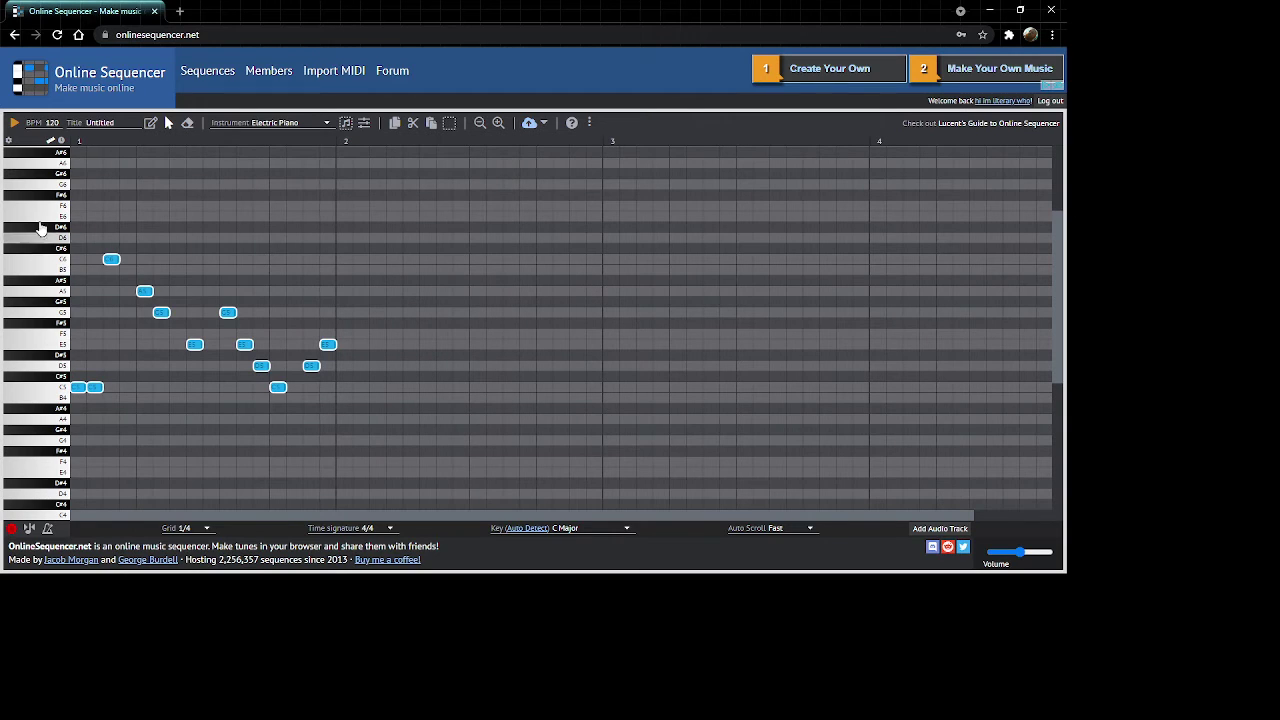
pyautogui.click(395, 123)
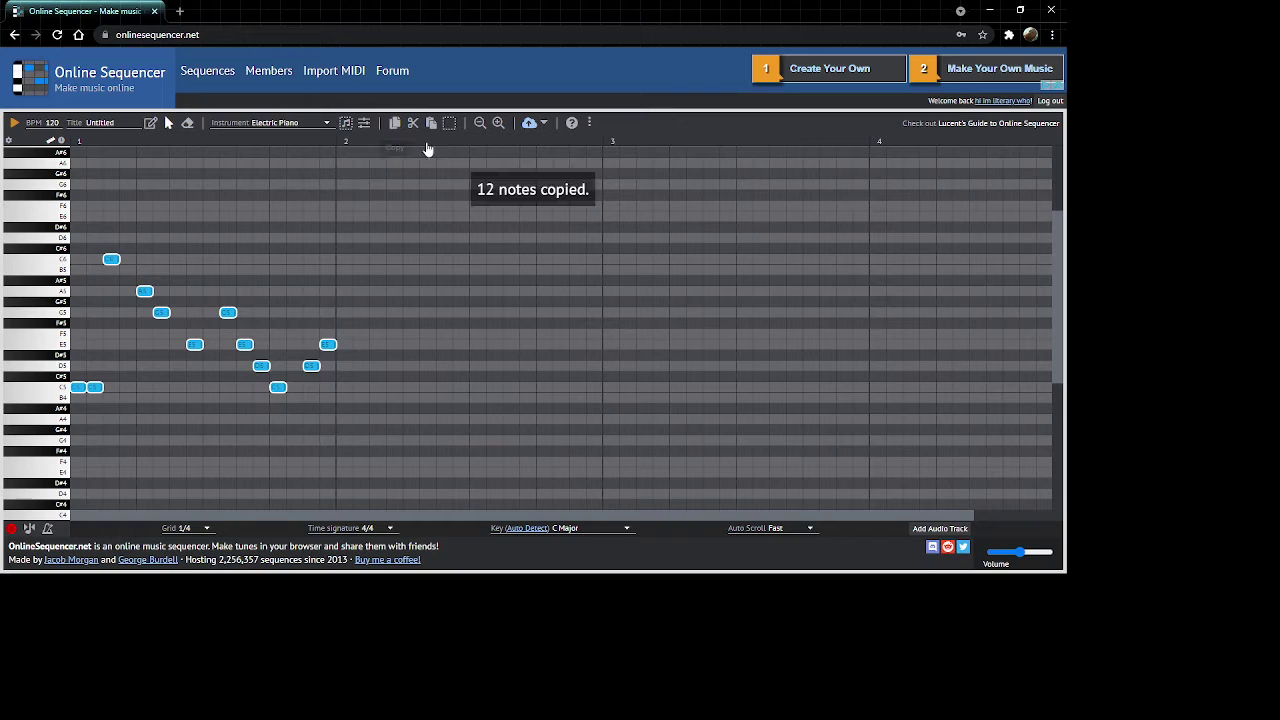
pyautogui.click(431, 123)
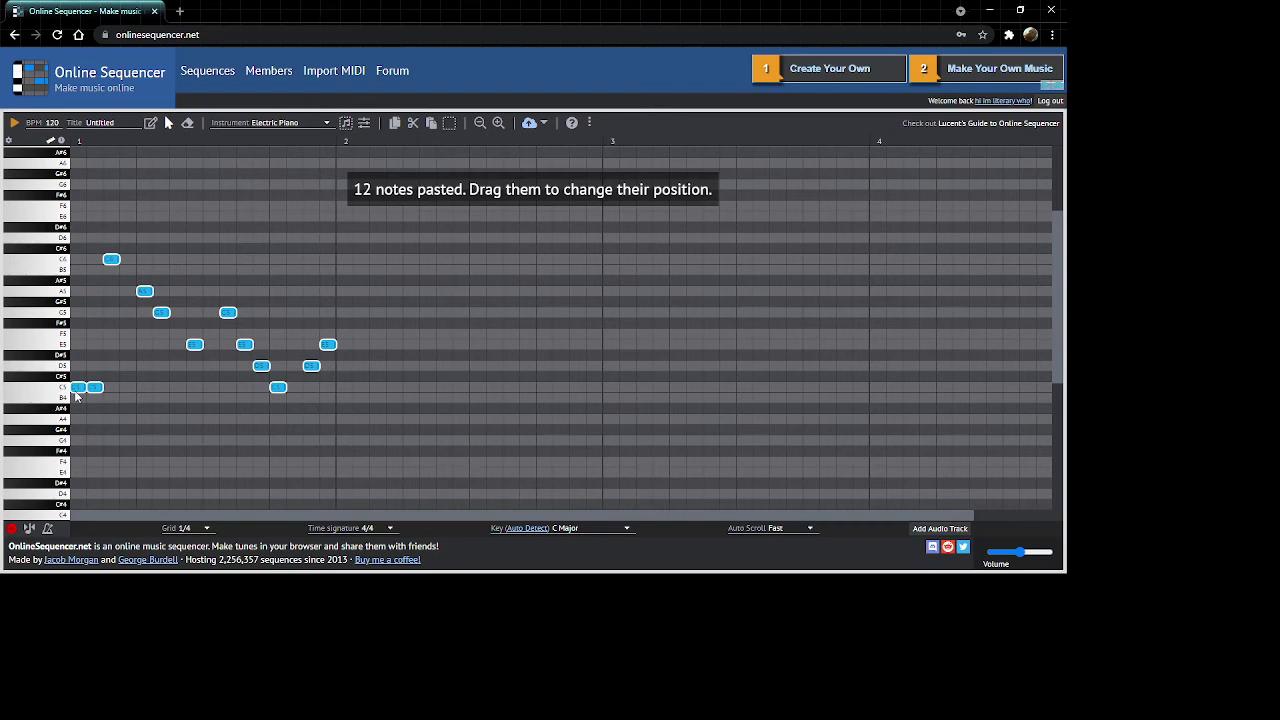
pyautogui.moveTo(79, 390); pyautogui.dragTo(344, 397)
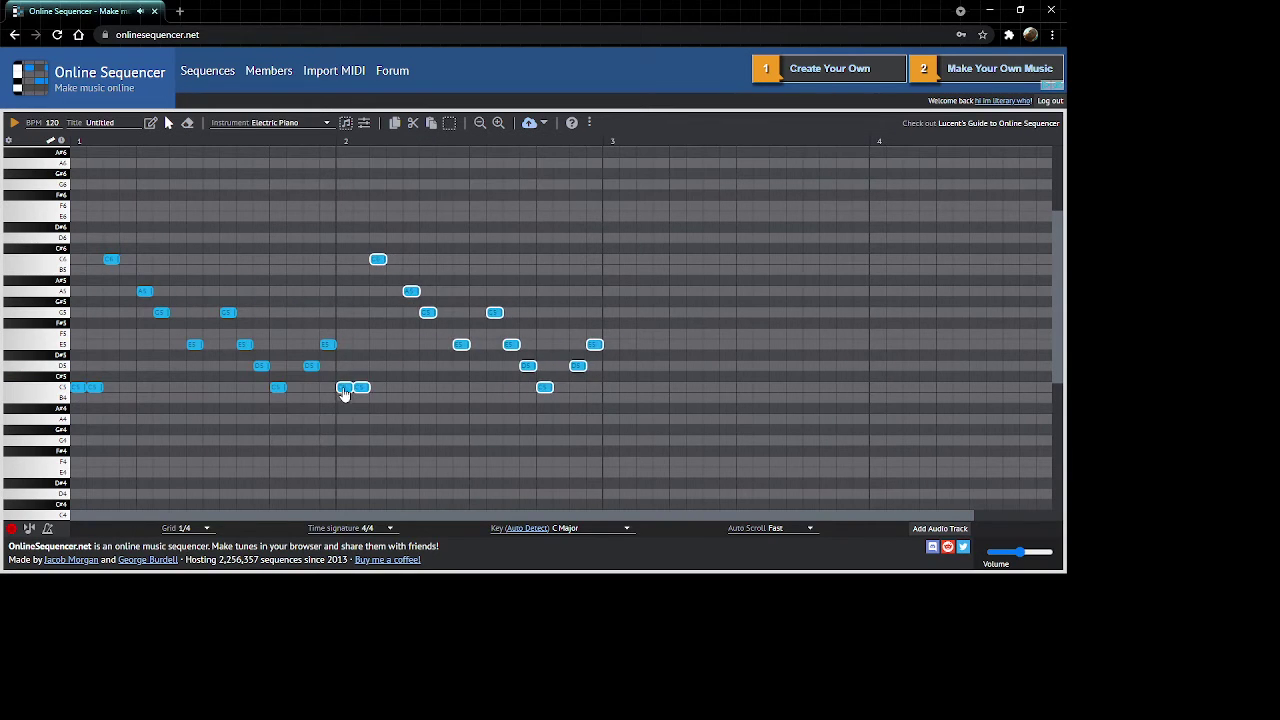
pyautogui.click(351, 365)
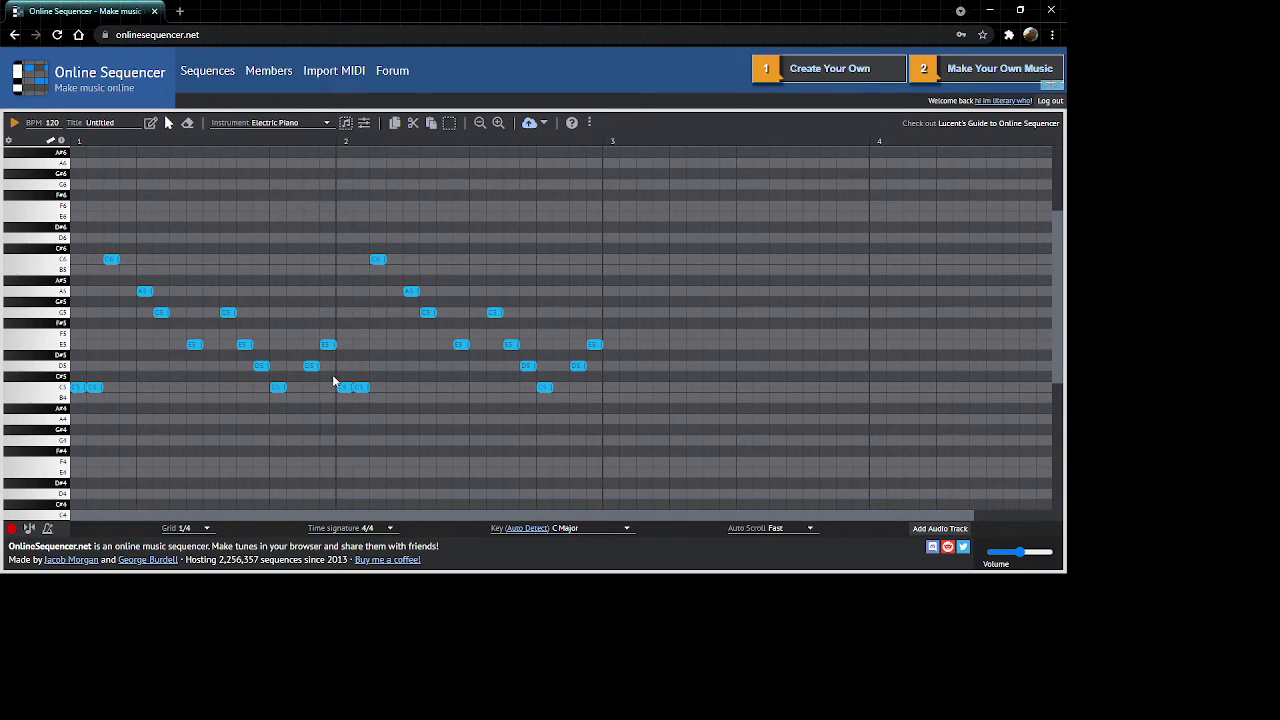
# Lower the two opening notes of measure 2 to B4, rearrange its last six notes to D5, E5, D5, E5, G5, E5, and set playback to measure 2.
pyautogui.moveTo(332, 377); pyautogui.dragTo(372, 398)
pyautogui.moveTo(339, 390)
pyautogui.mouseDown()
pyautogui.moveTo(341, 369)
pyautogui.moveTo(343, 405)
pyautogui.mouseUp()
pyautogui.moveTo(494, 313); pyautogui.dragTo(578, 318)
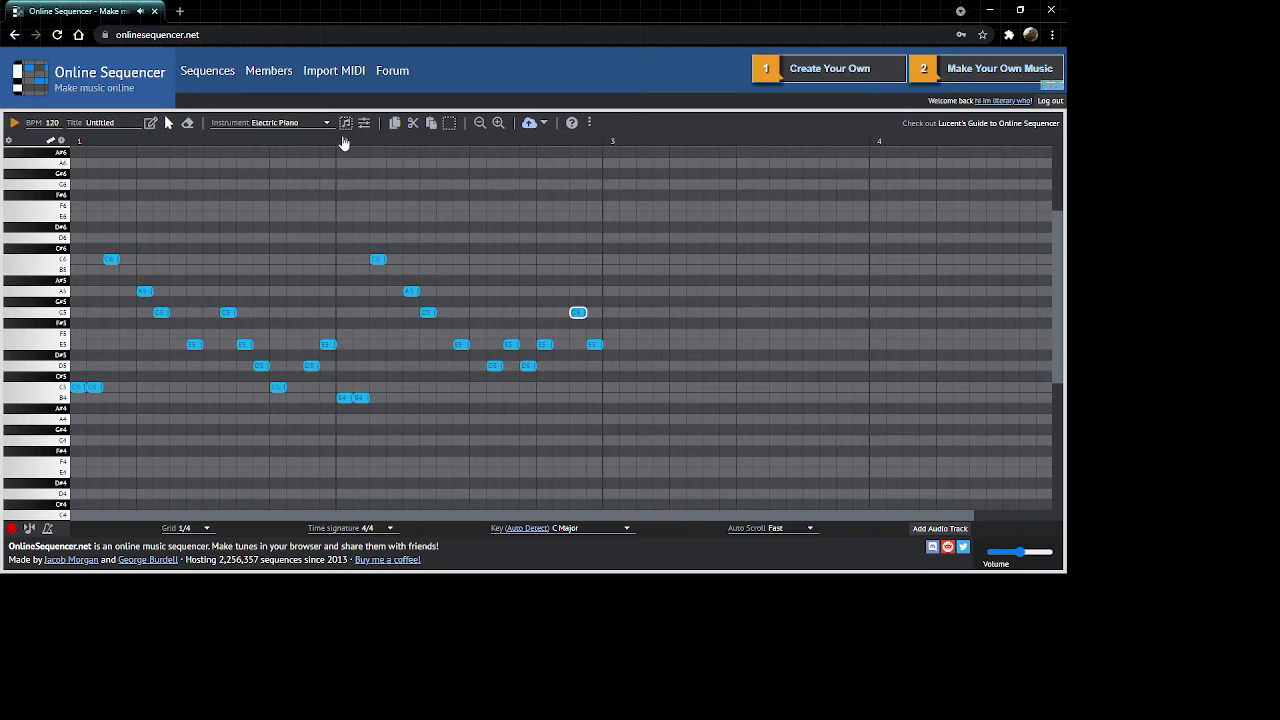
pyautogui.click(343, 143)
# Copy the notes of measure 1 and paste them at the start of measure 3.
pyautogui.moveTo(74, 158); pyautogui.dragTo(329, 451)
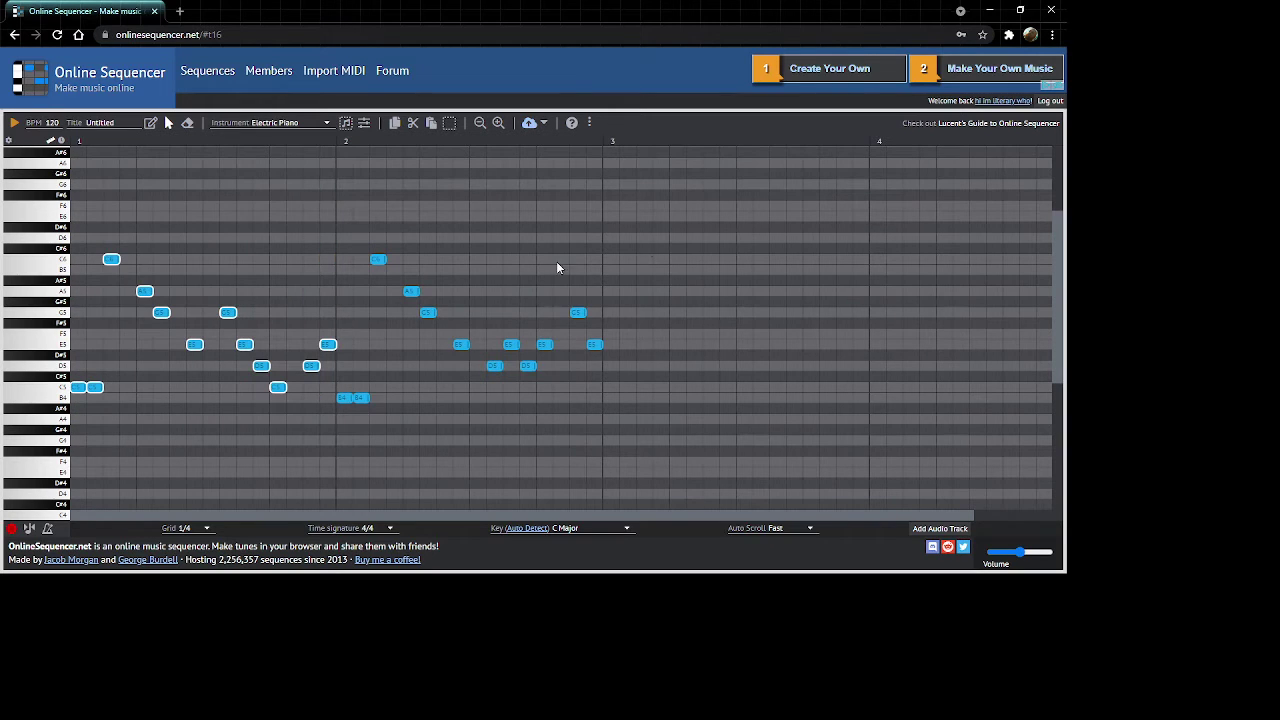
pyautogui.click(394, 122)
pyautogui.click(431, 122)
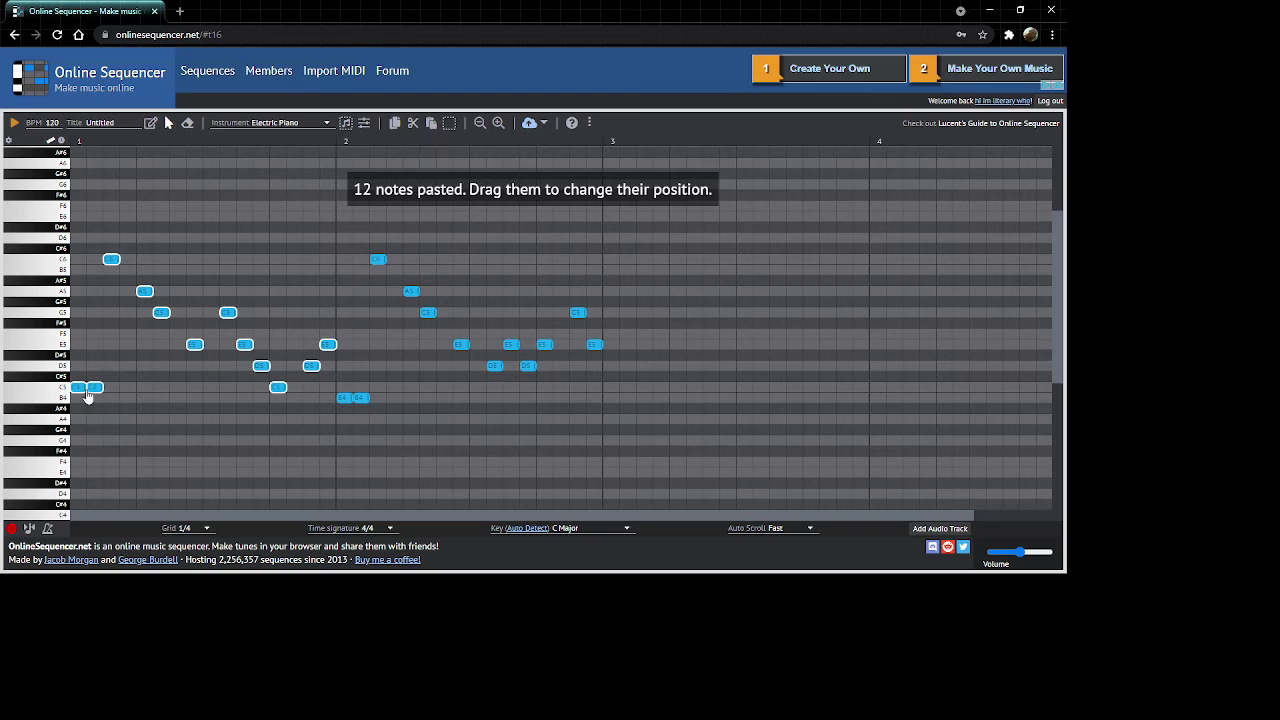
pyautogui.moveTo(77, 391); pyautogui.dragTo(614, 395)
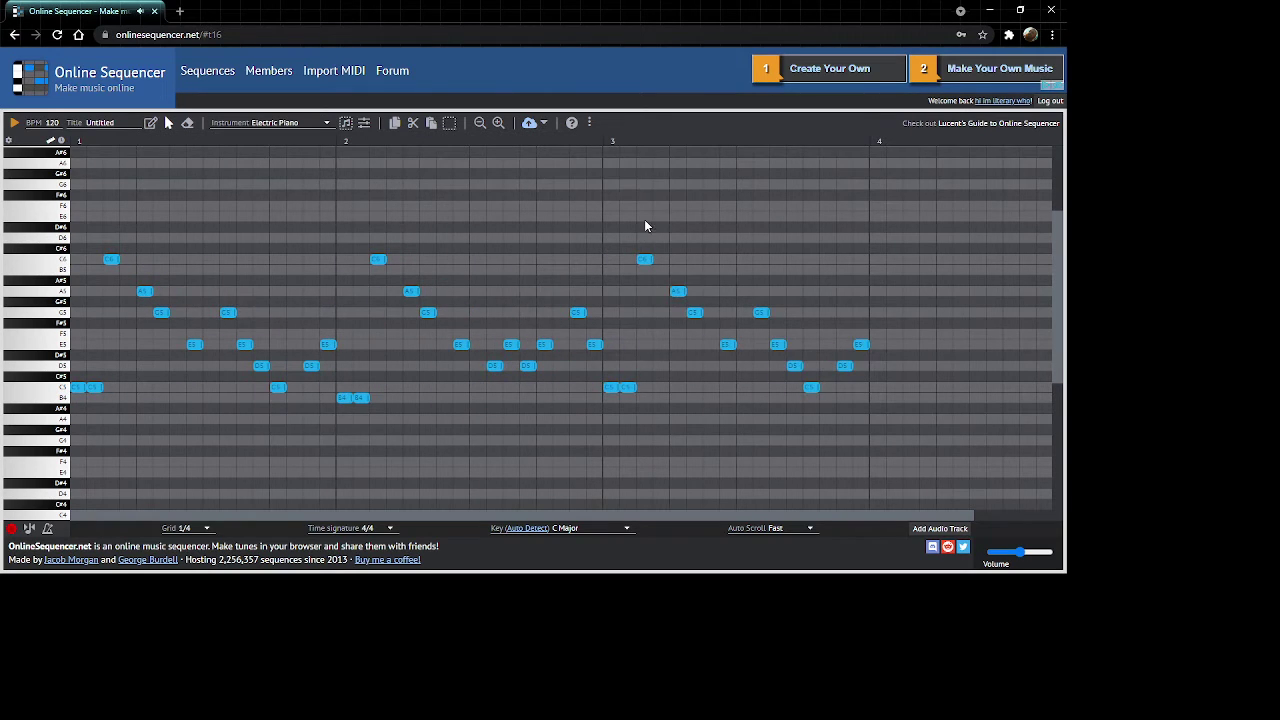
# Lower the two opening C5 notes of measure 3 to A4.
pyautogui.moveTo(644, 219); pyautogui.dragTo(910, 447)
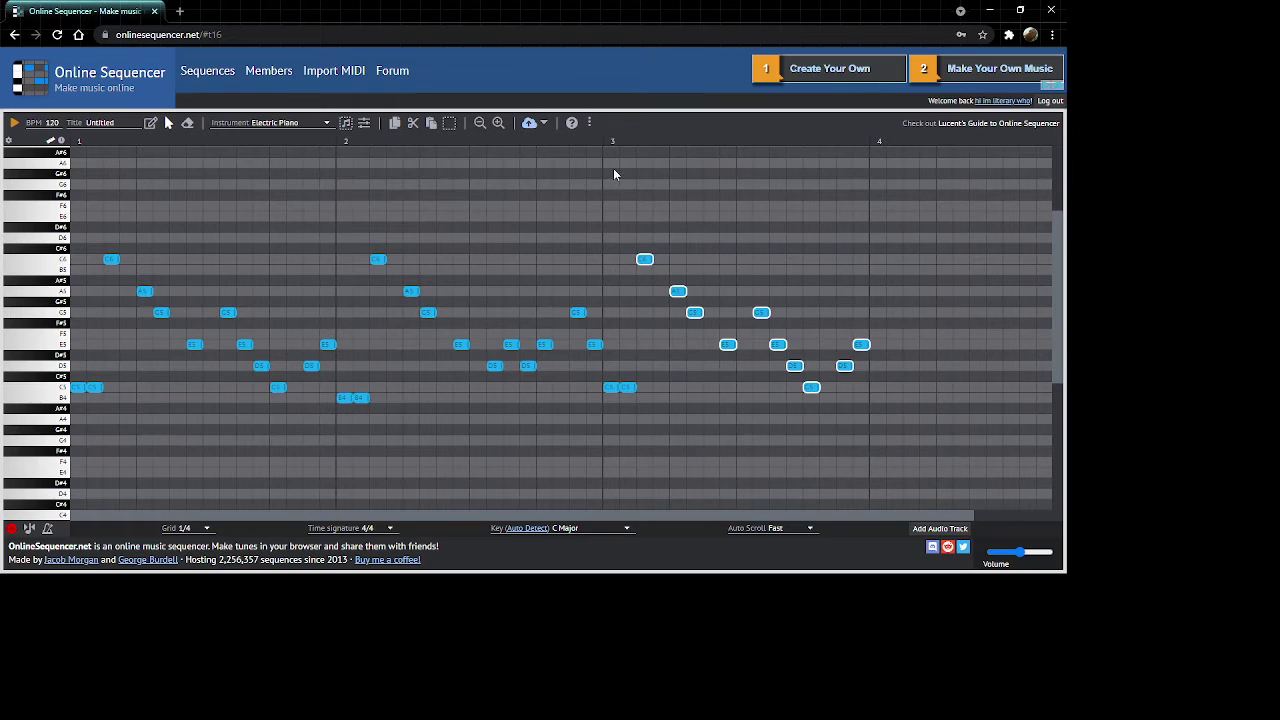
pyautogui.moveTo(684, 378); pyautogui.dragTo(596, 436)
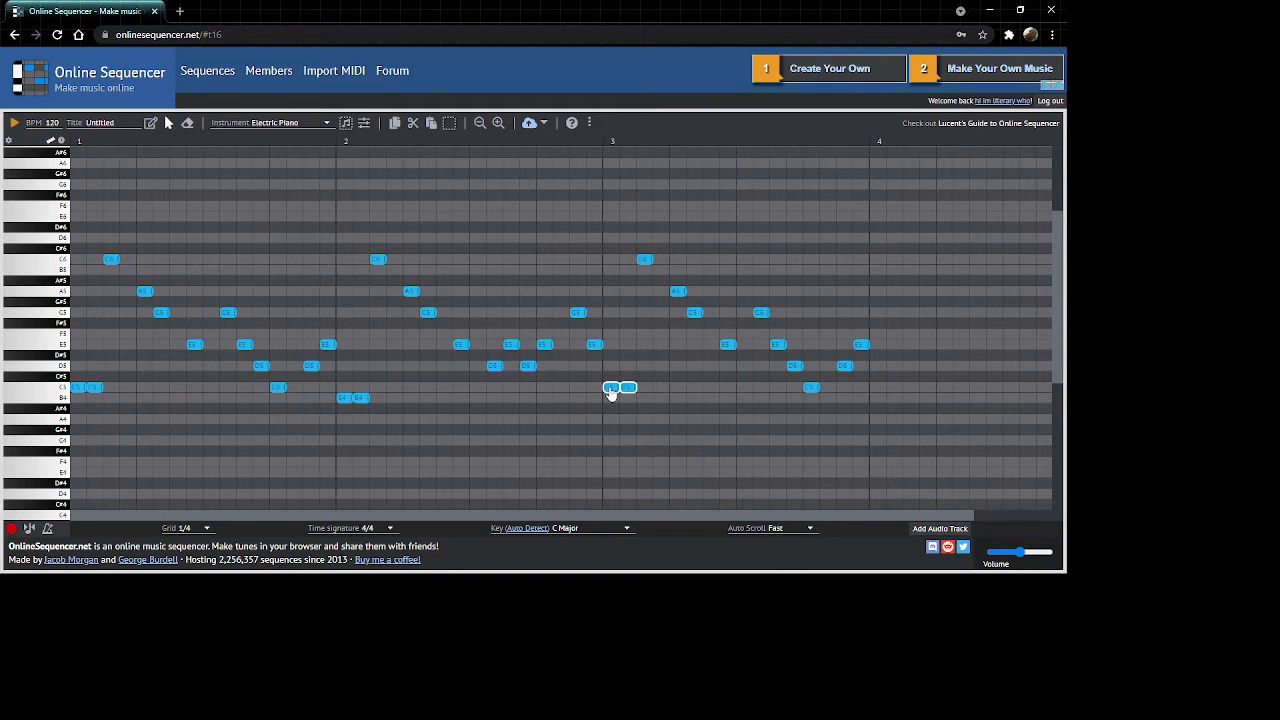
pyautogui.moveTo(611, 392); pyautogui.dragTo(611, 423)
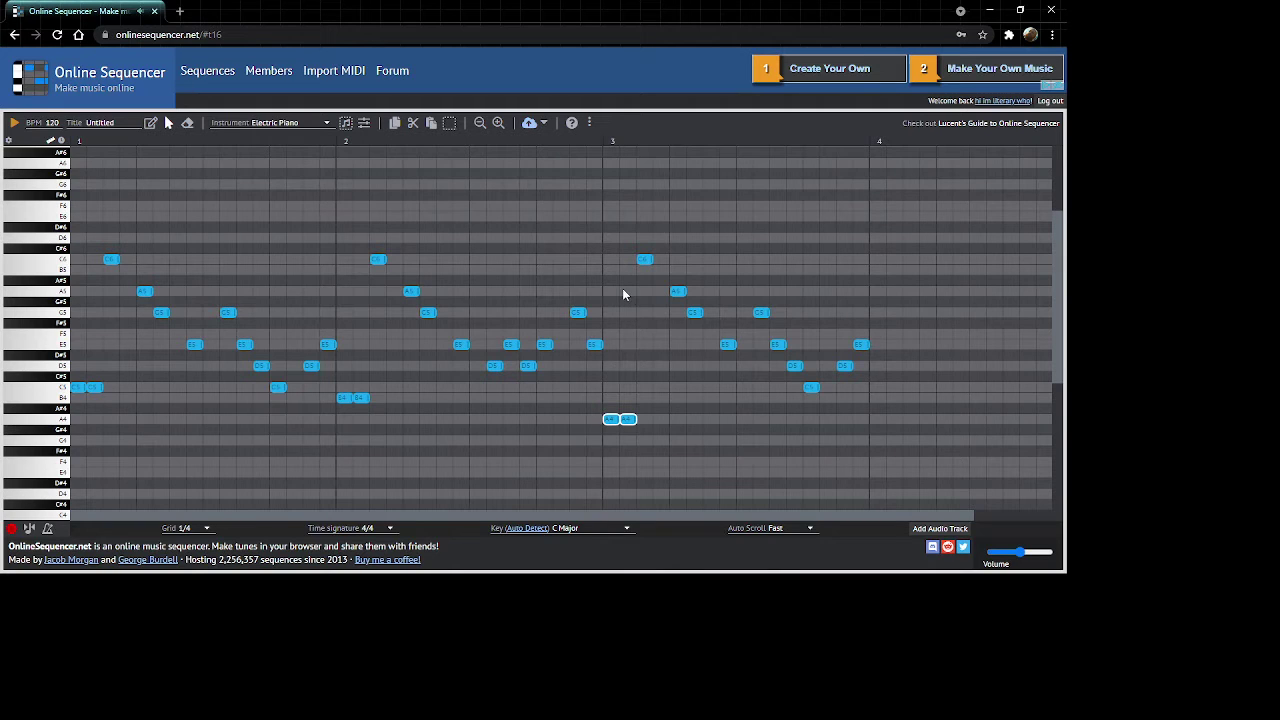
pyautogui.click(674, 362)
# Copy the notes of measure 2 and paste them at the start of measure 4.
pyautogui.moveTo(347, 226); pyautogui.dragTo(594, 481)
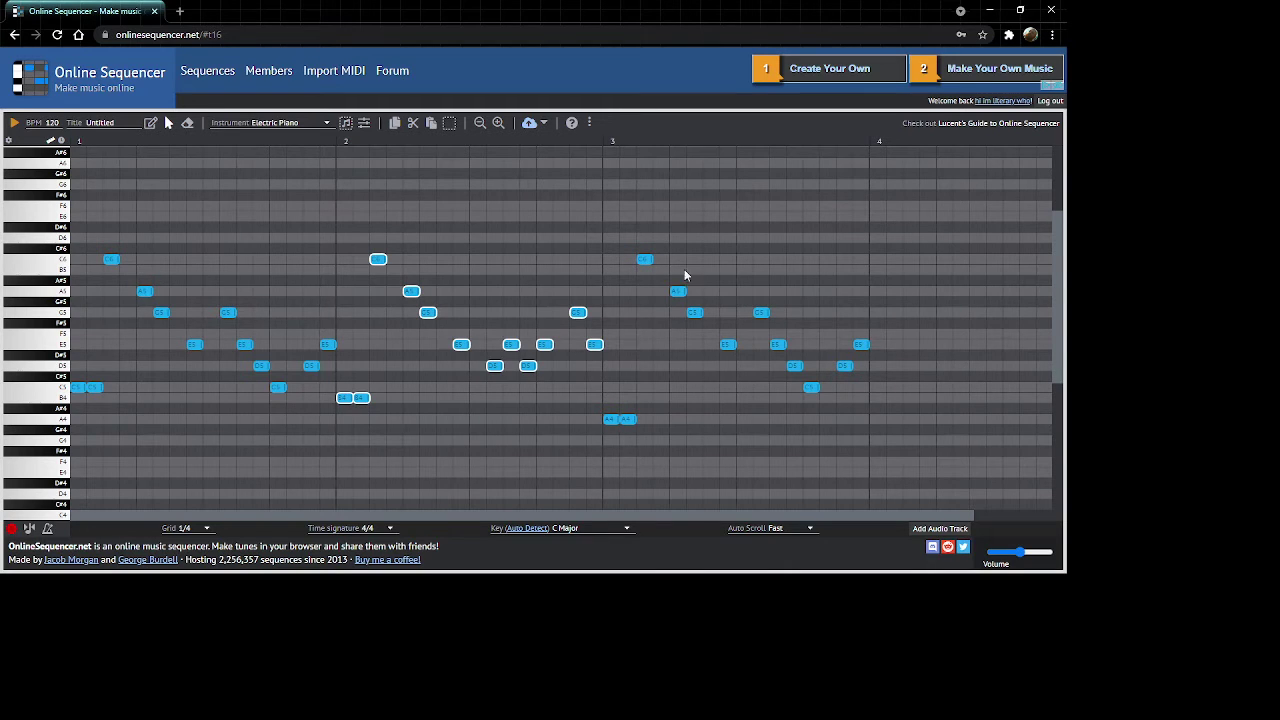
pyautogui.click(394, 124)
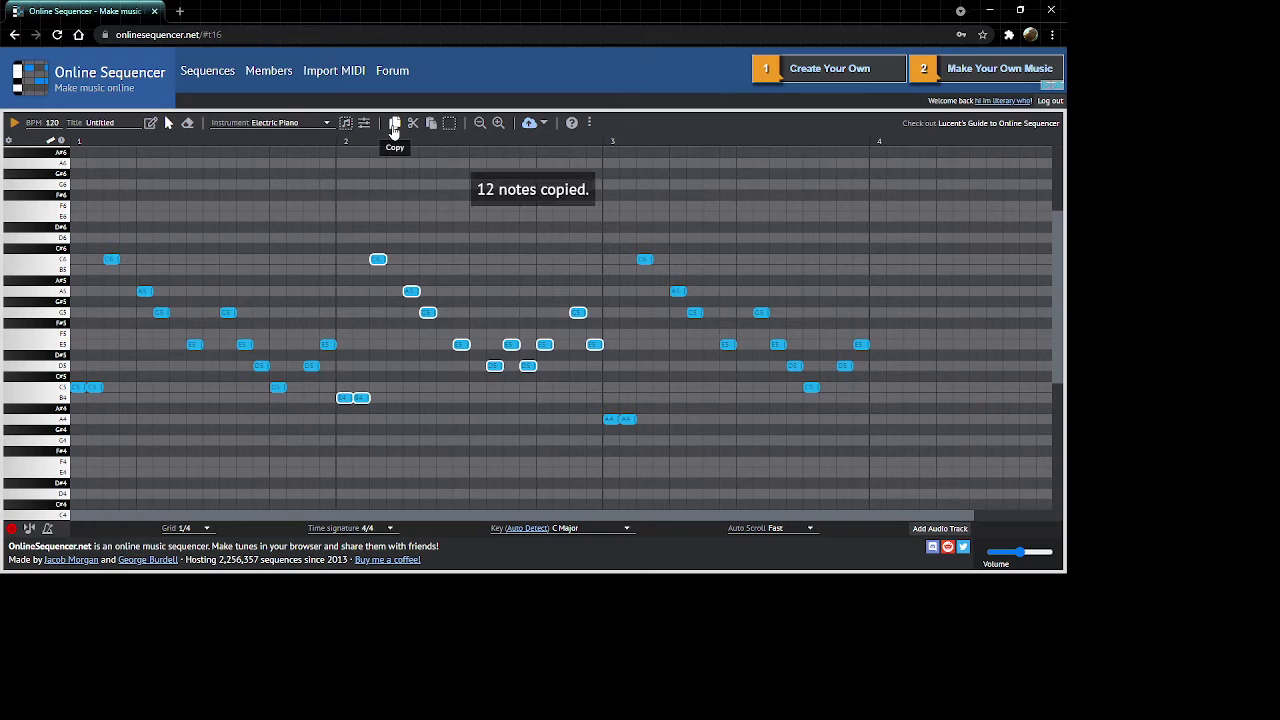
pyautogui.click(432, 123)
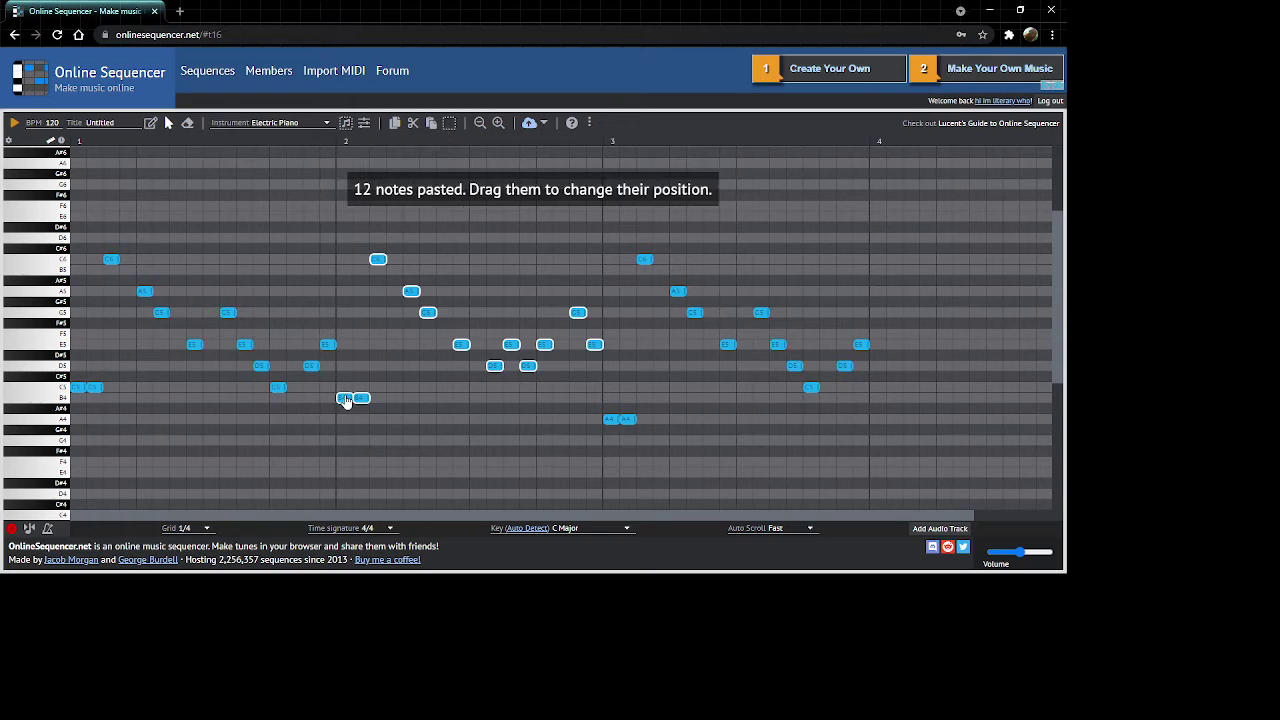
pyautogui.moveTo(346, 400); pyautogui.dragTo(794, 397)
pyautogui.click(793, 419)
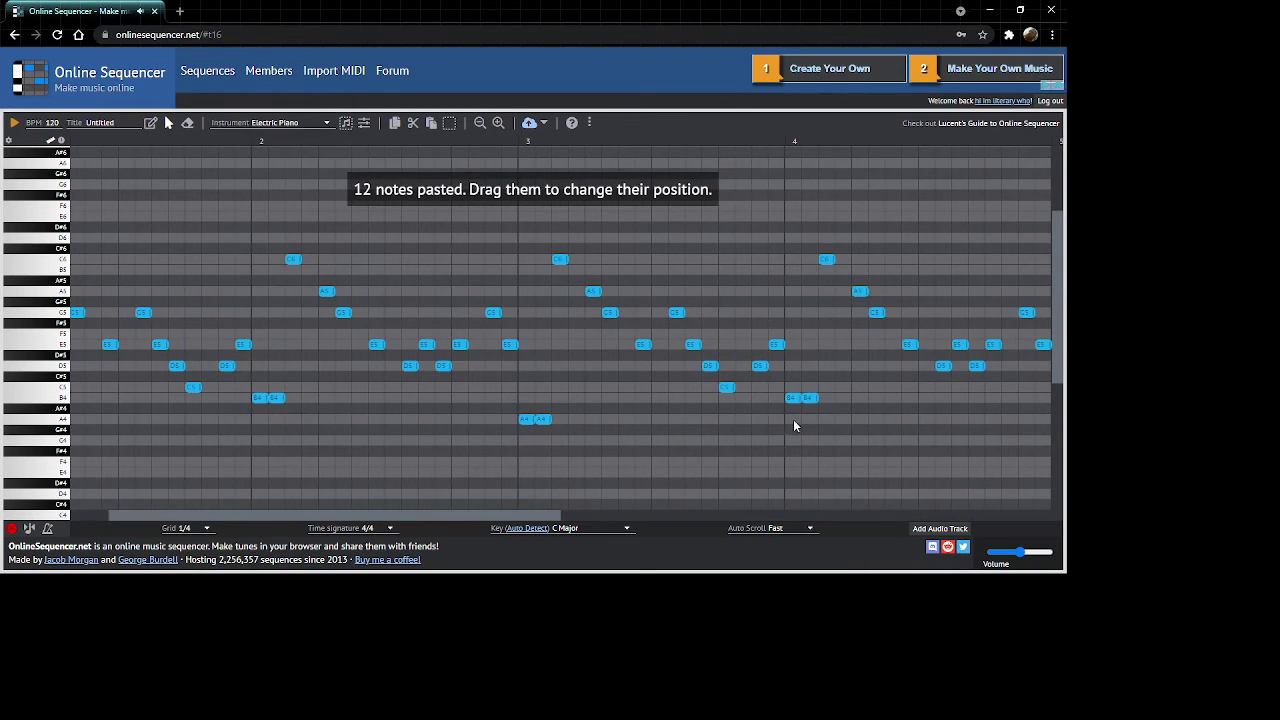
# Lower the two opening notes of measure 4 to G4 and raise the second D5 and the following E5 to F5 and G5.
pyautogui.hscroll(2, 714, 412)
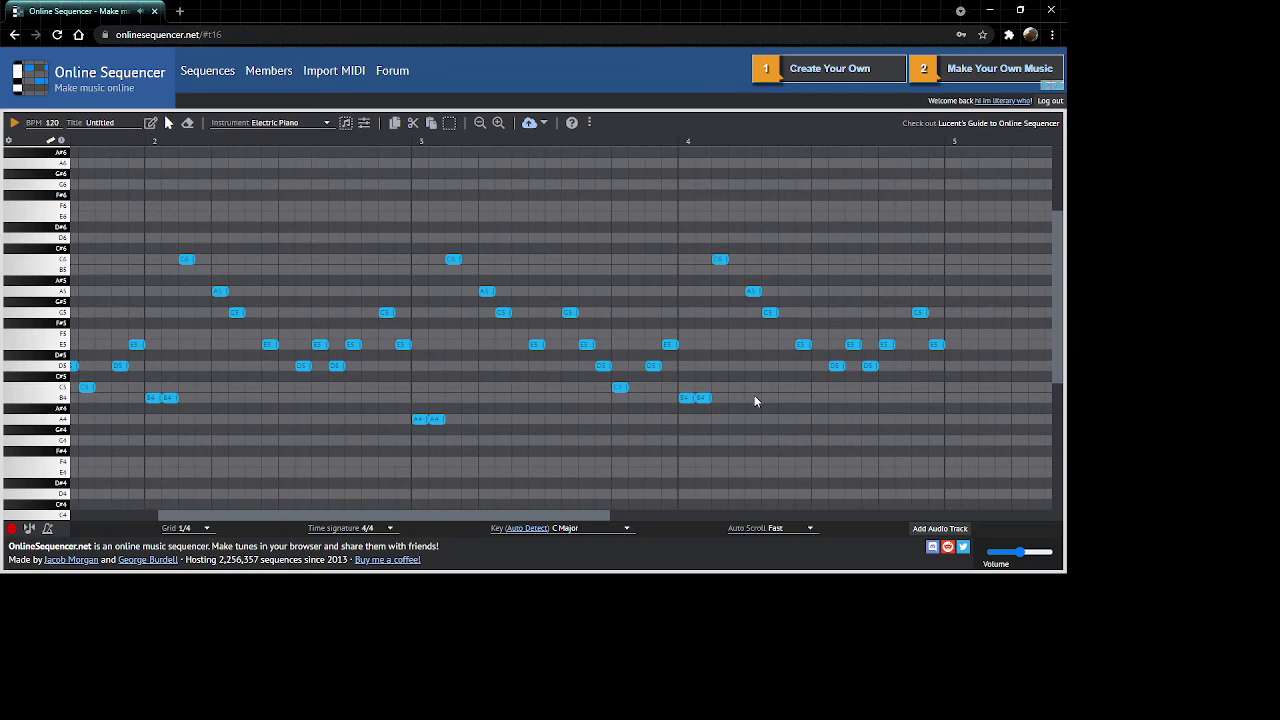
pyautogui.moveTo(680, 387); pyautogui.dragTo(702, 432)
pyautogui.moveTo(870, 366); pyautogui.dragTo(892, 318)
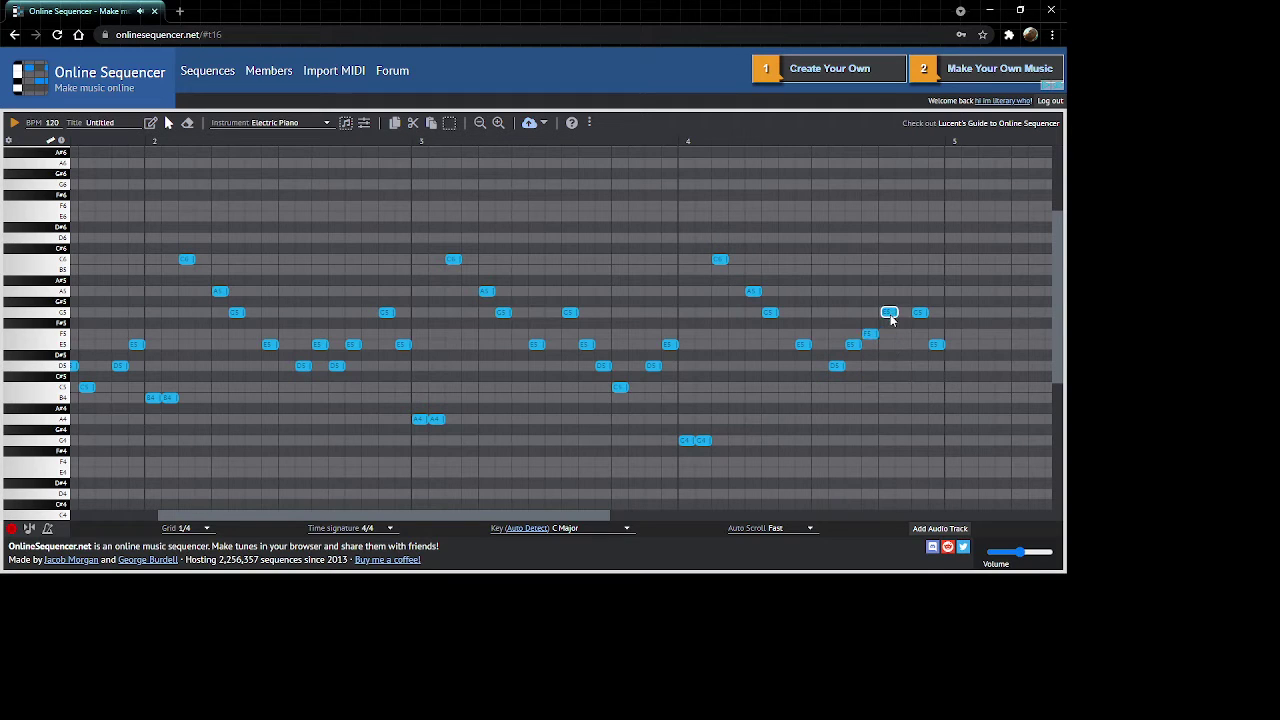
# Add an A5 note between the last two G5 notes of measure 4 and play the result.
pyautogui.click(150, 122)
pyautogui.click(900, 291)
pyautogui.press('space')
pyautogui.click(168, 122)
# Play the melody and look over all four measures from beginning to end.
pyautogui.hscroll(-5, 441, 172)
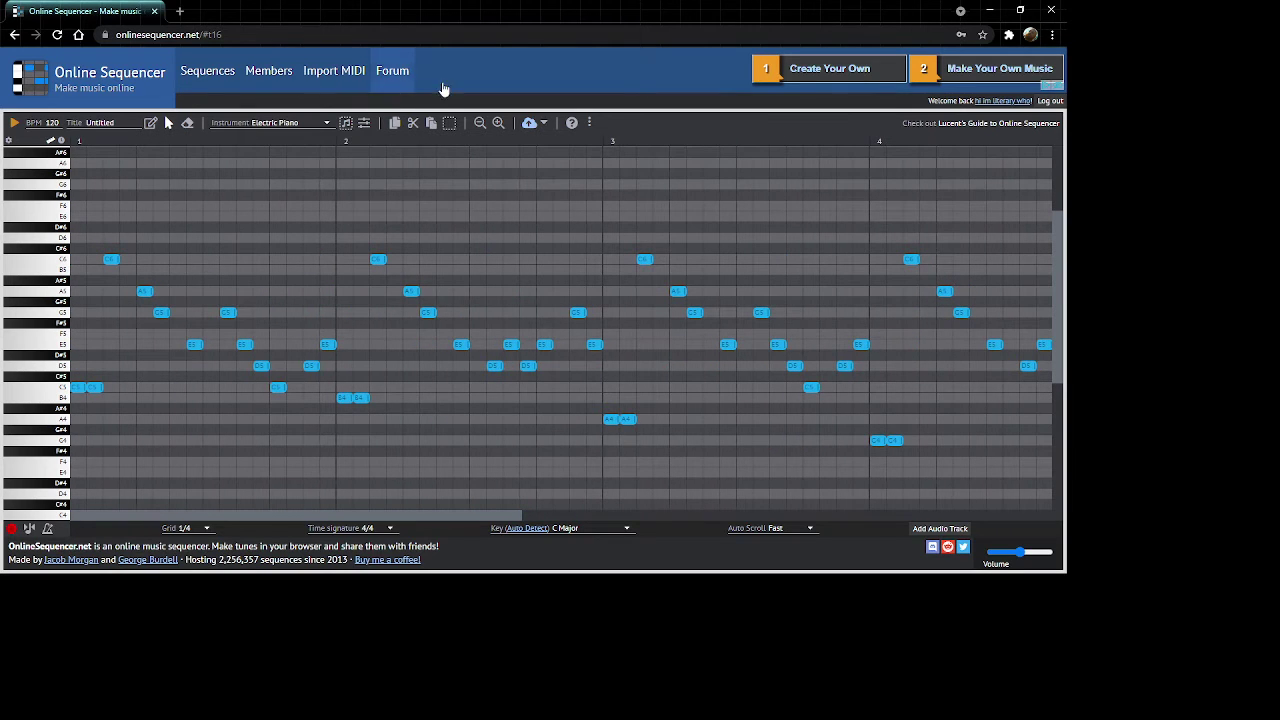
pyautogui.hscroll(1, 415, 190)
pyautogui.hscroll(5, 424, 189)
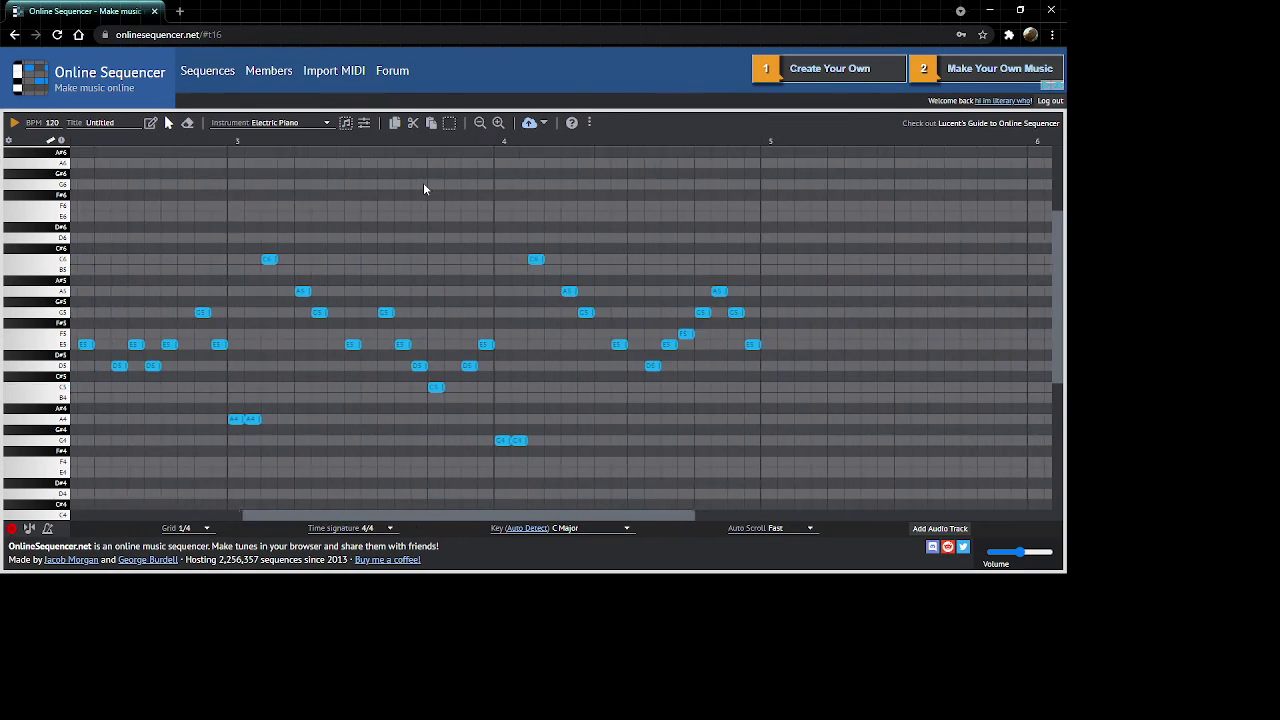
pyautogui.hscroll(-5, 424, 189)
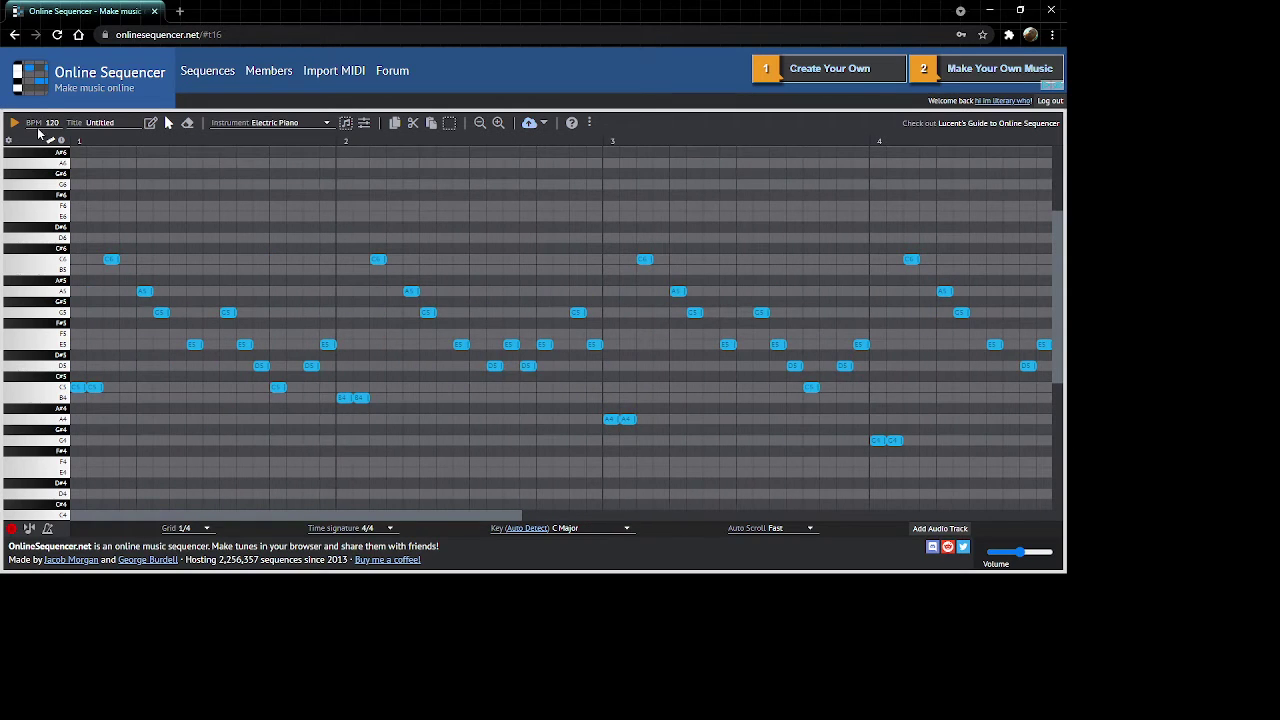
pyautogui.press('space')
pyautogui.press('space')
pyautogui.hscroll(5, 1003, 368)
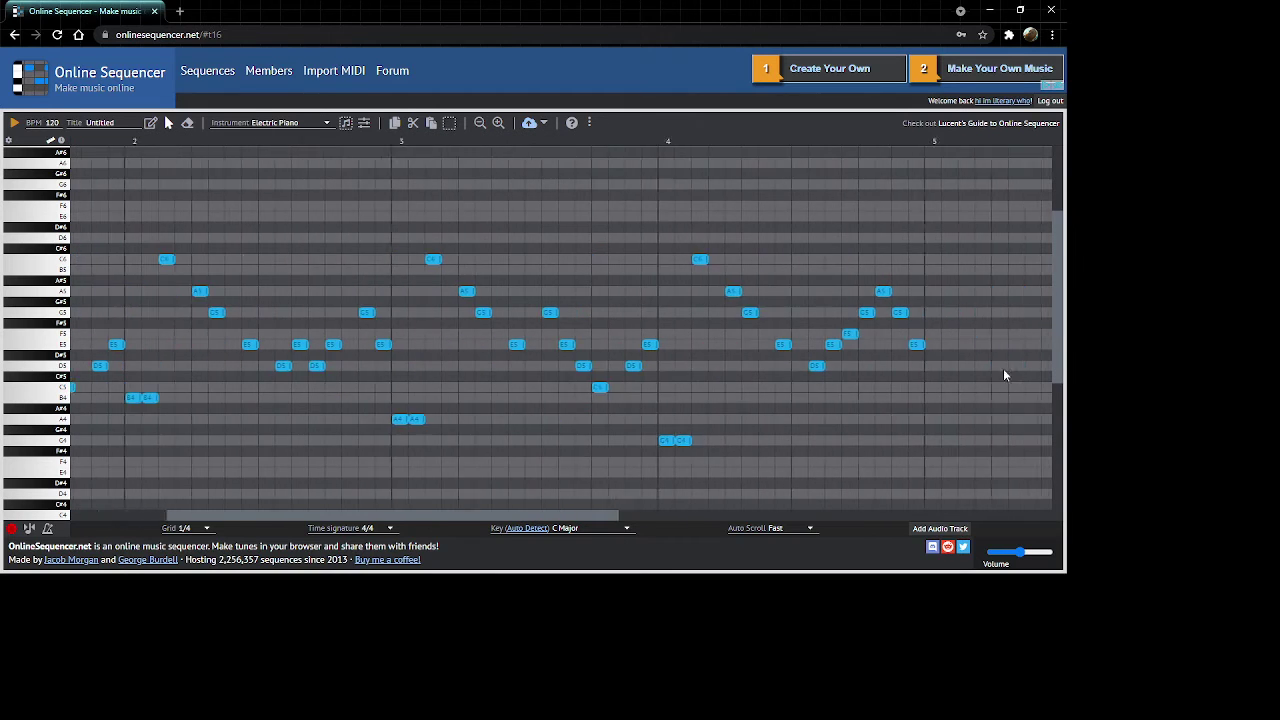
pyautogui.hscroll(-3, 622, 371)
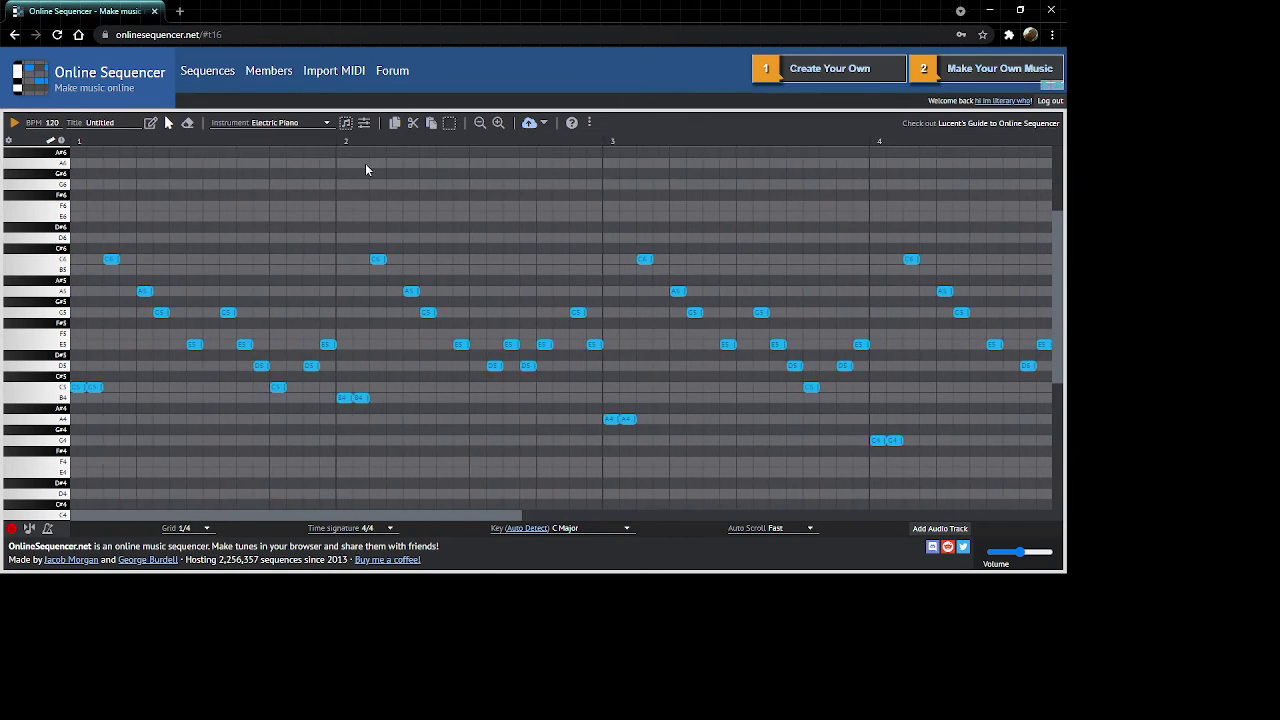
pyautogui.hscroll(5, 455, 135)
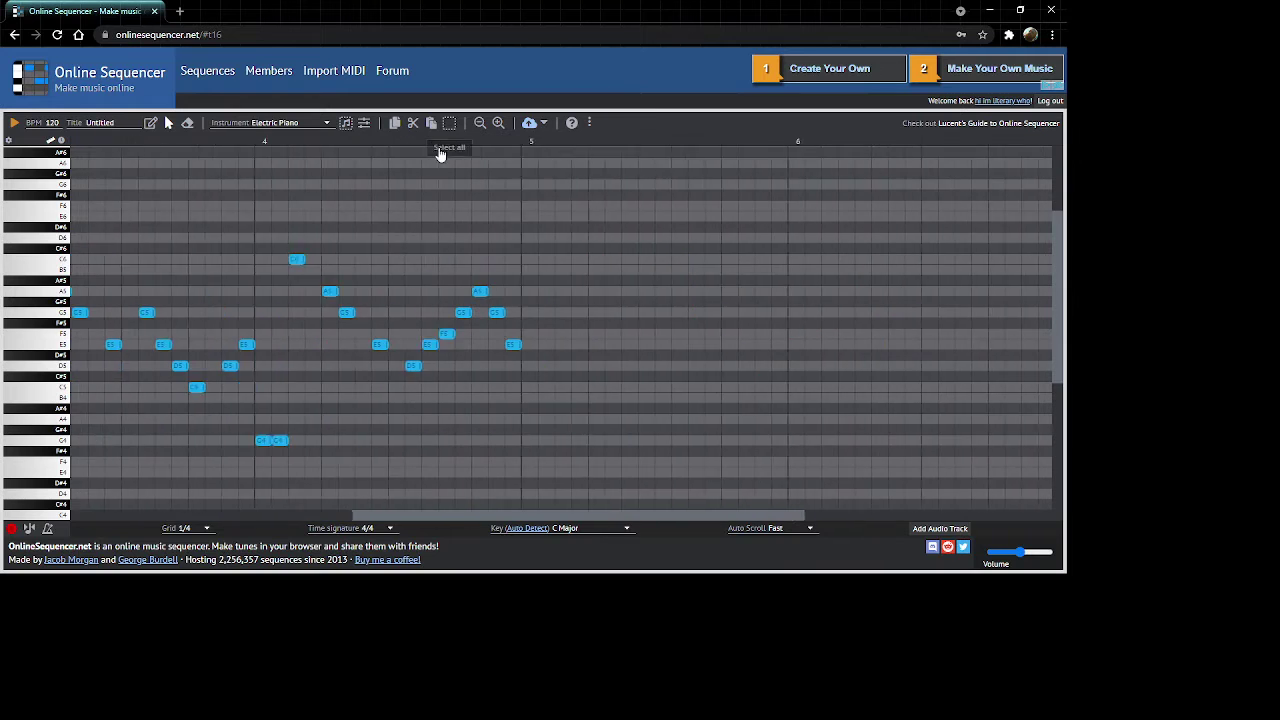
pyautogui.hscroll(-5, 400, 190)
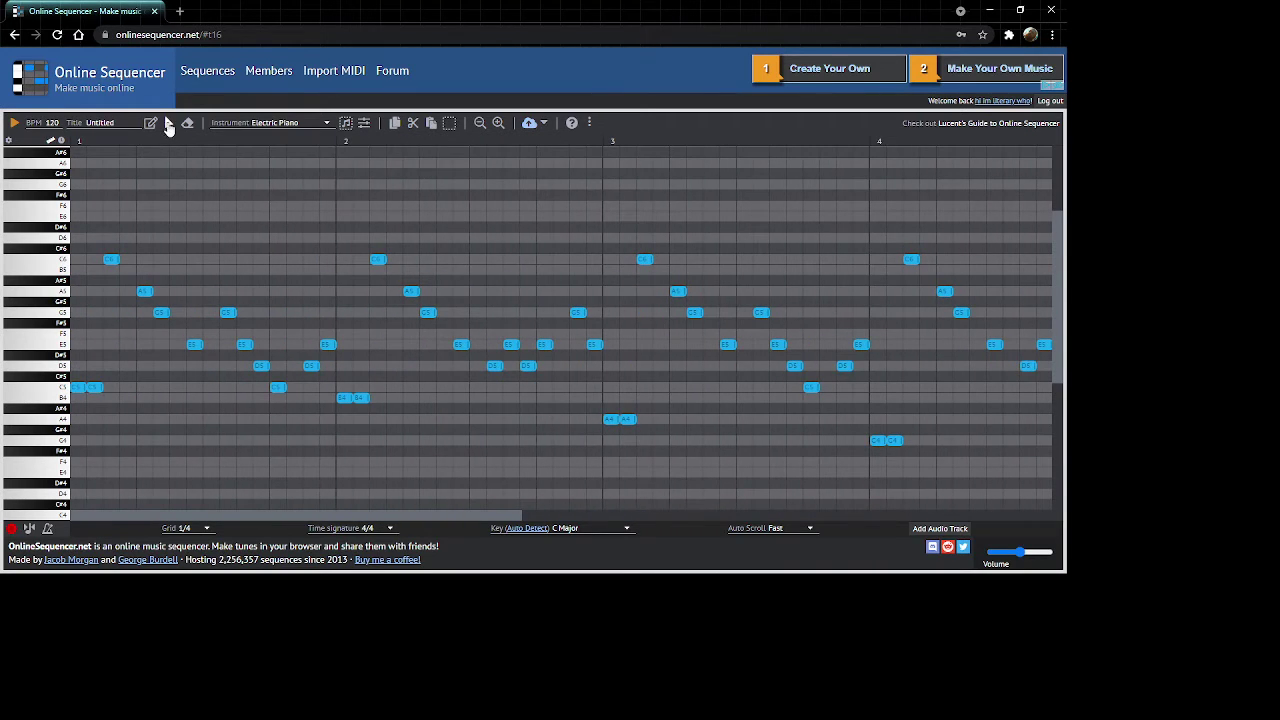
# Copy all the notes of the four measures and paste them starting at measure 5.
pyautogui.click(449, 123)
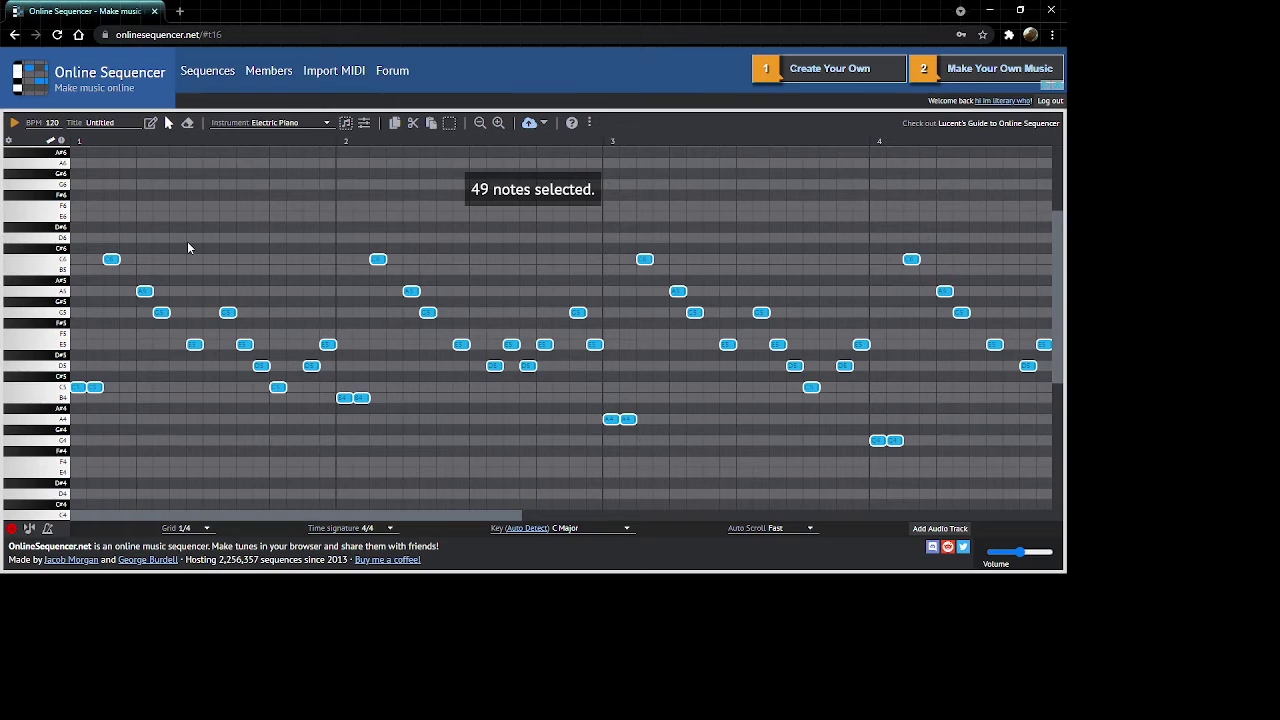
pyautogui.click(396, 123)
pyautogui.click(431, 123)
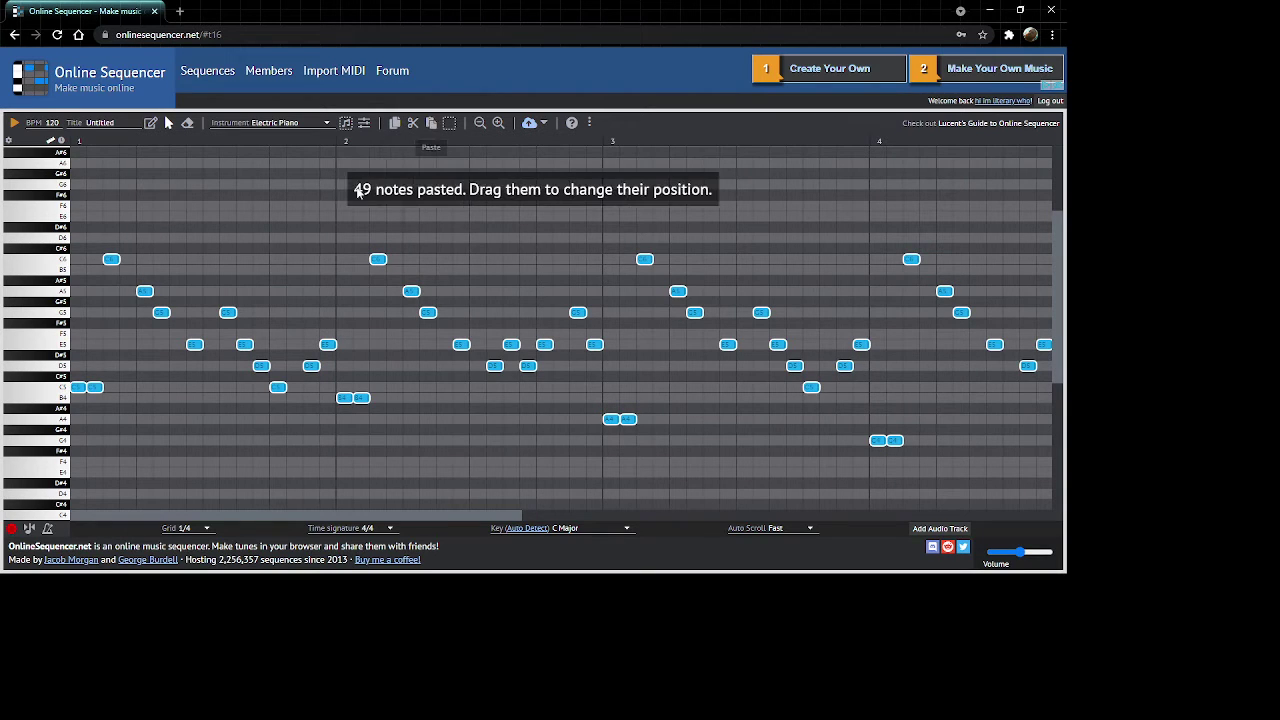
pyautogui.moveTo(76, 391); pyautogui.dragTo(76, 390)
pyautogui.hscroll(4, 76, 390)
pyautogui.hscroll(5, 76, 390)
pyautogui.hscroll(-3, 120, 385)
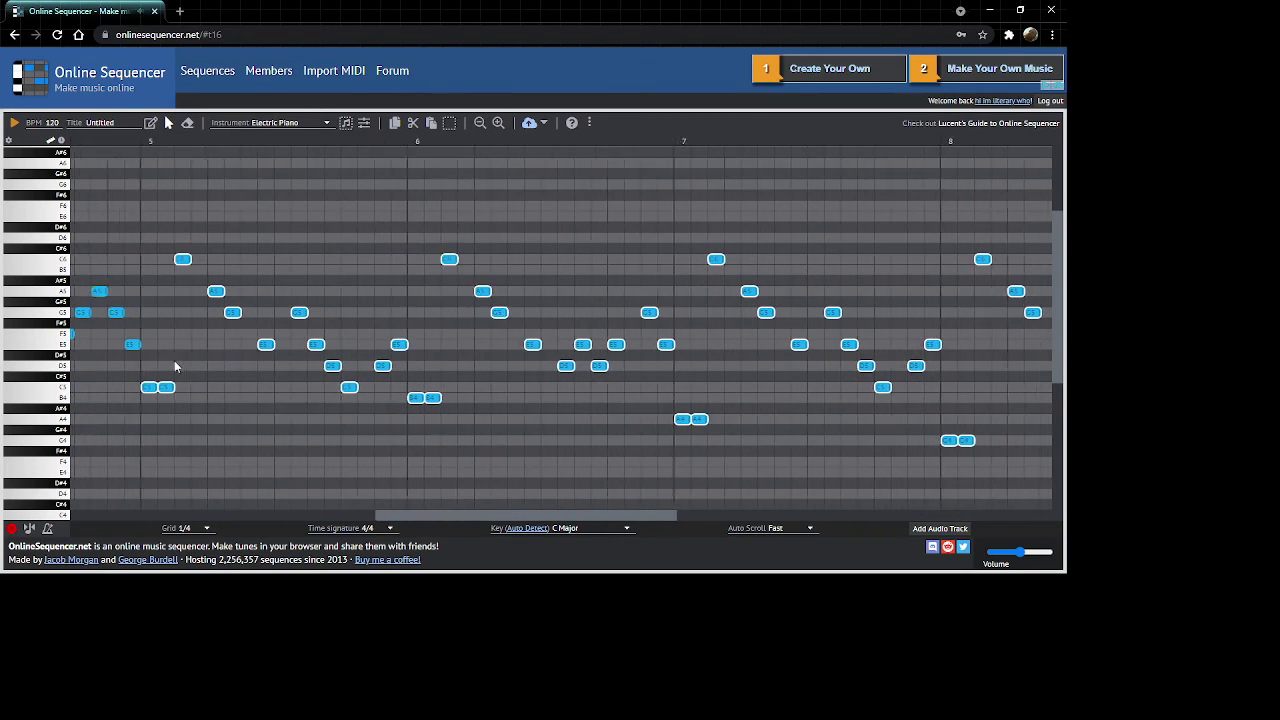
# Look over the instrument list and the full note range of the Electric Piano.
pyautogui.click(290, 124)
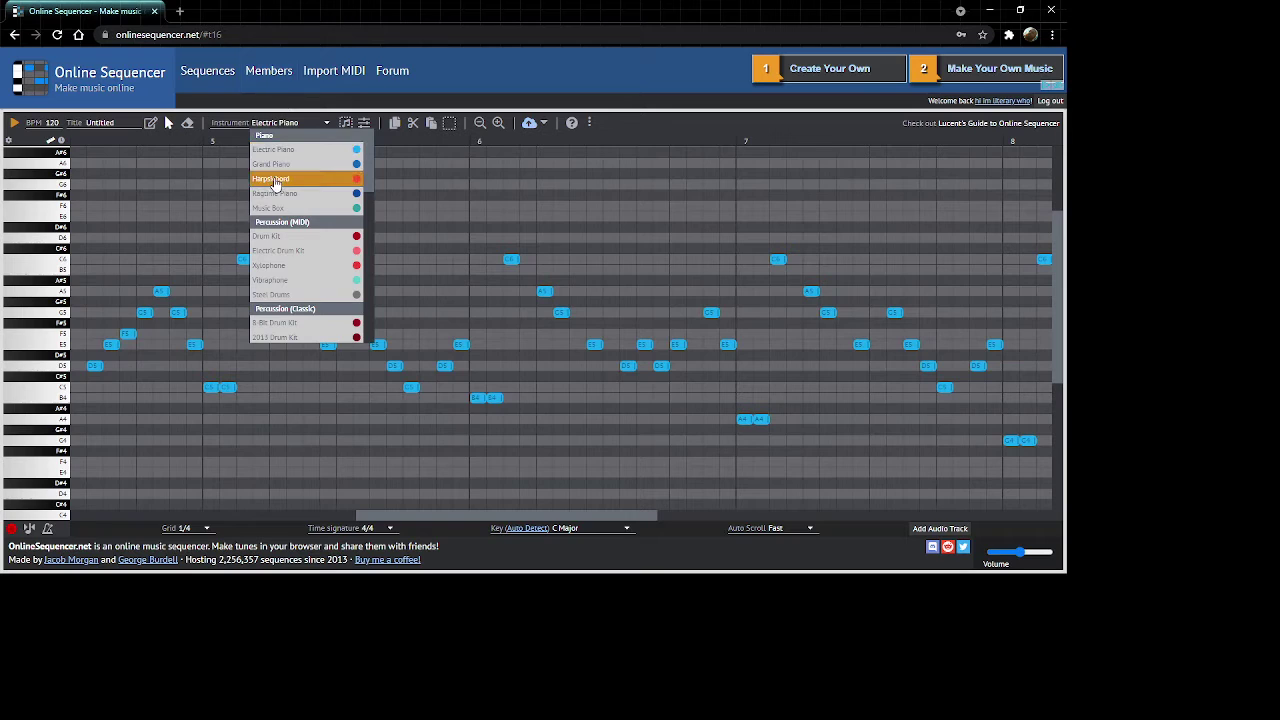
pyautogui.click(312, 126)
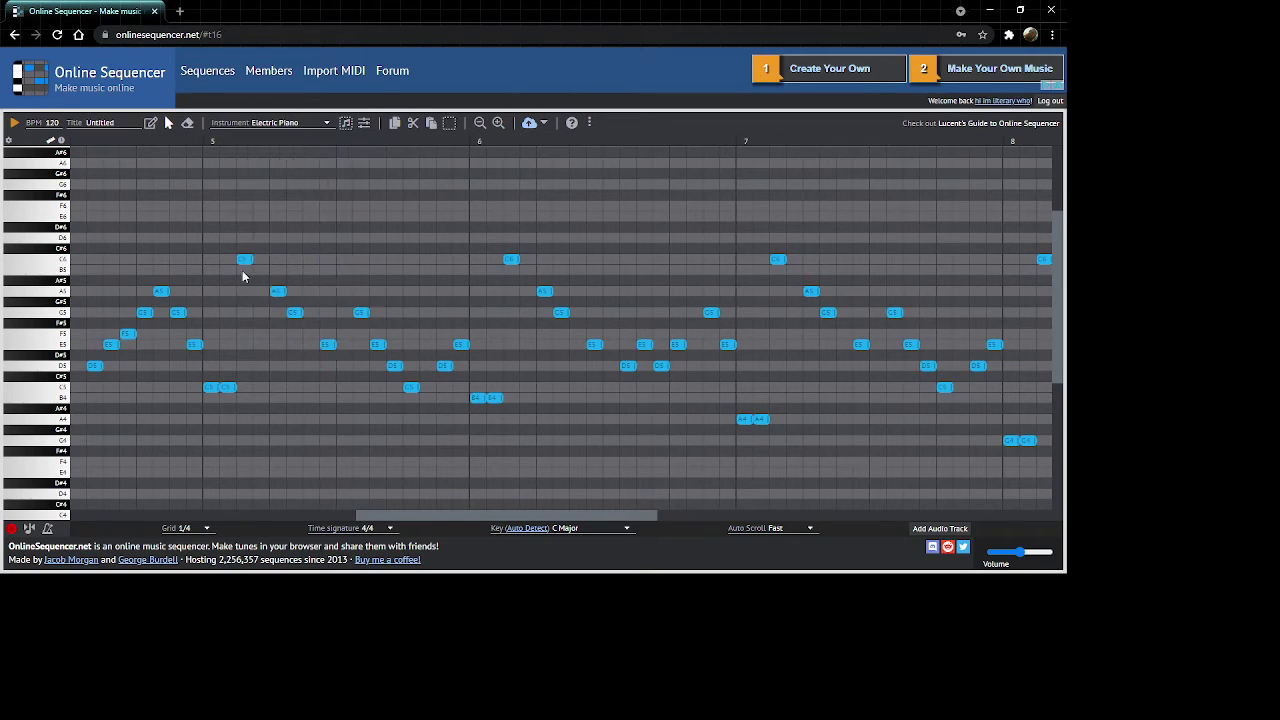
pyautogui.scroll(3, 242, 270)
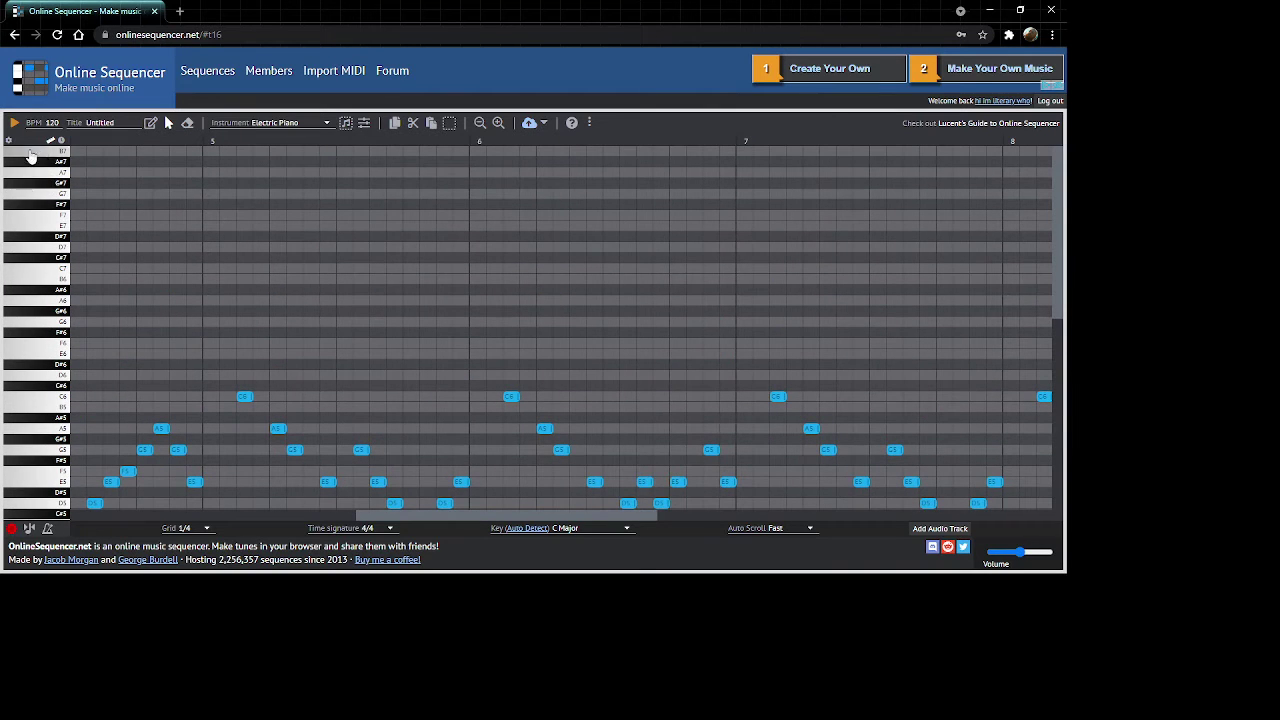
pyautogui.scroll(-4, 193, 331)
pyautogui.scroll(-4, 193, 330)
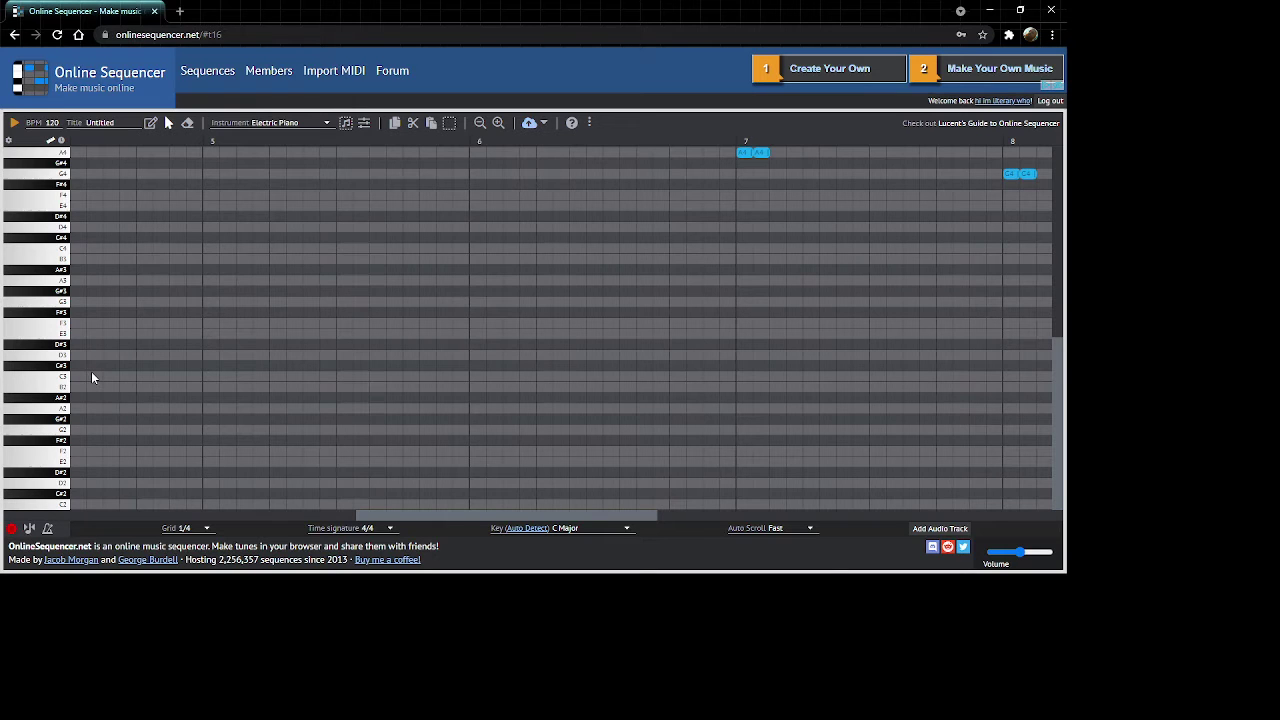
pyautogui.scroll(6, 166, 363)
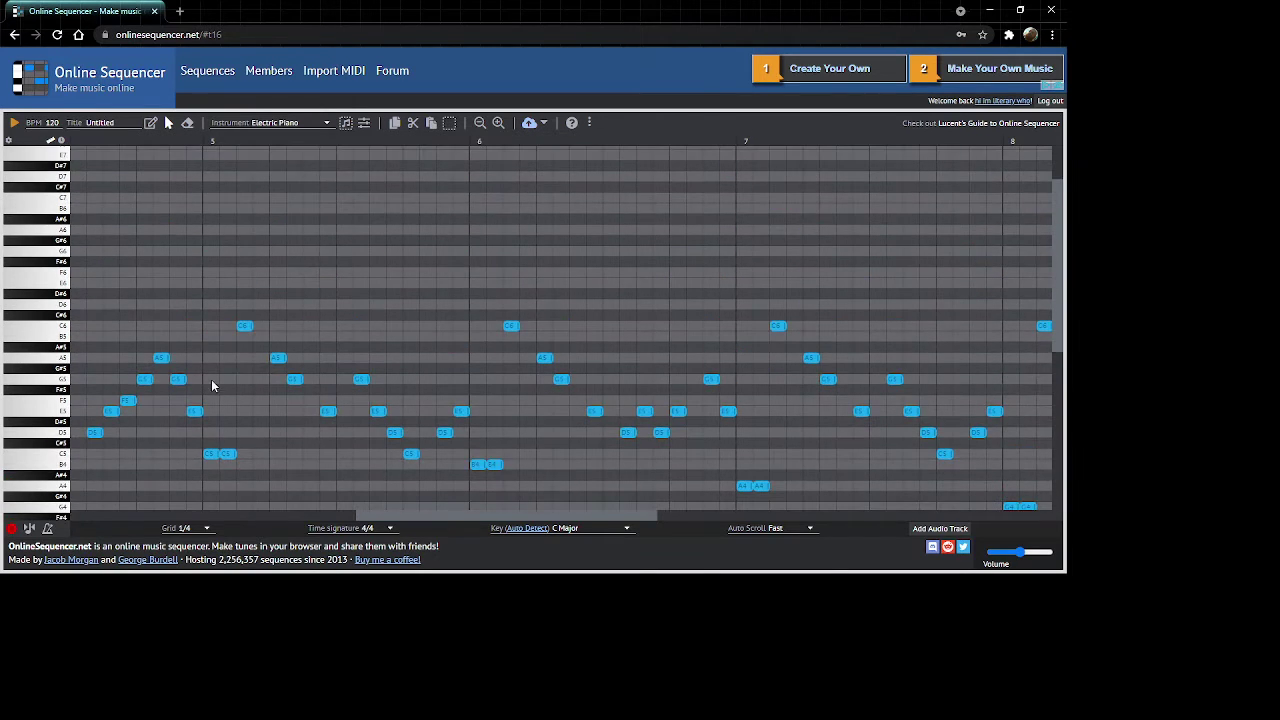
pyautogui.scroll(-1, 355, 236)
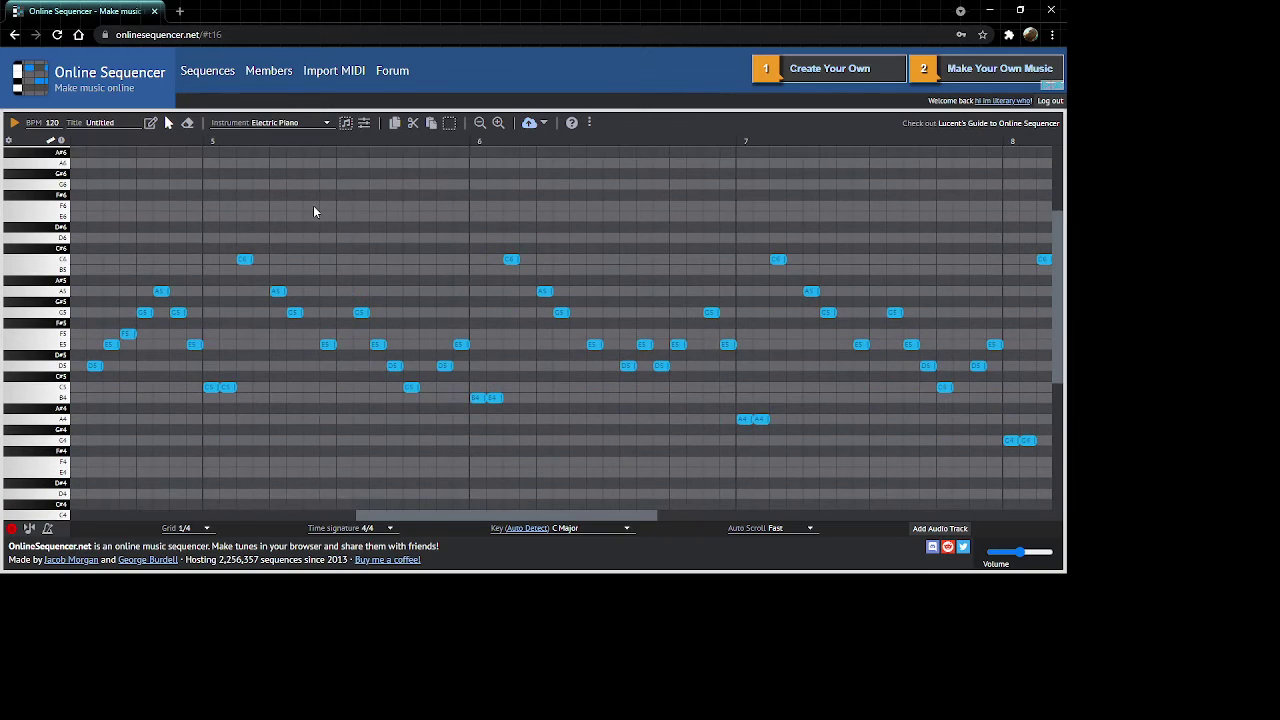
# Switch the instrument to 808 Bass and examine which notes it can play.
pyautogui.click(306, 124)
pyautogui.scroll(-5, 281, 241)
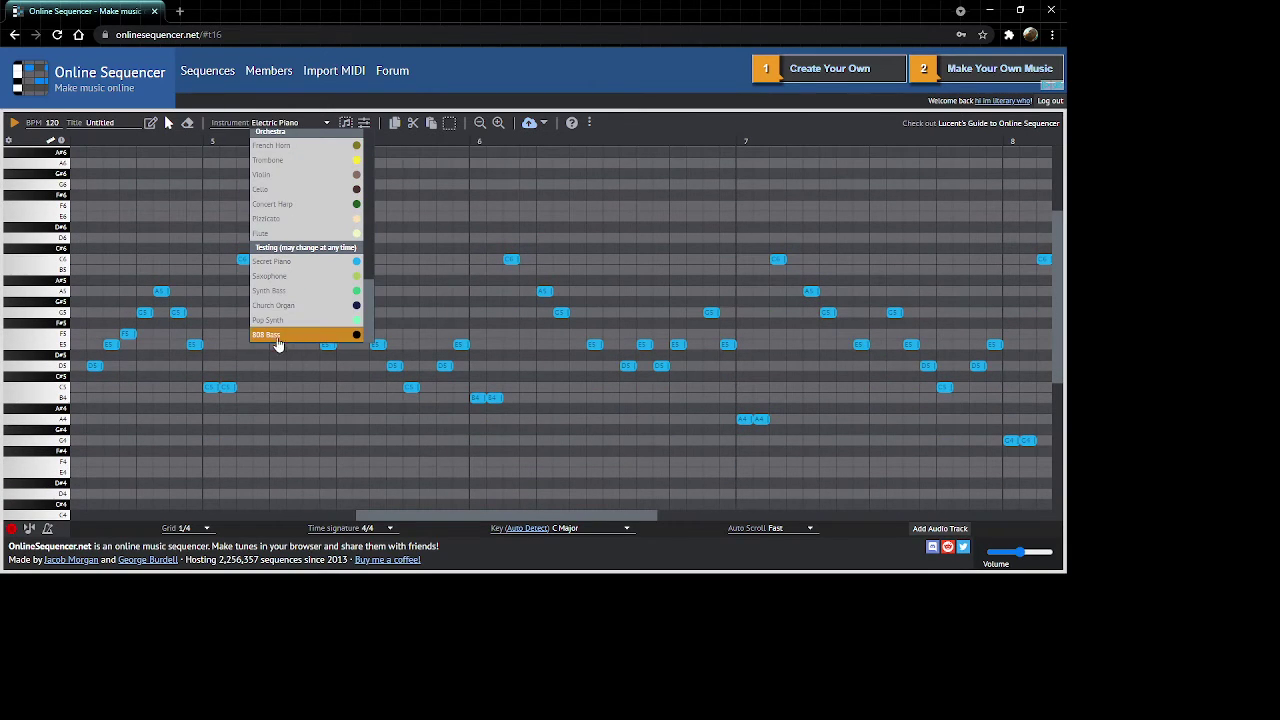
pyautogui.click(273, 337)
pyautogui.scroll(-3, 272, 343)
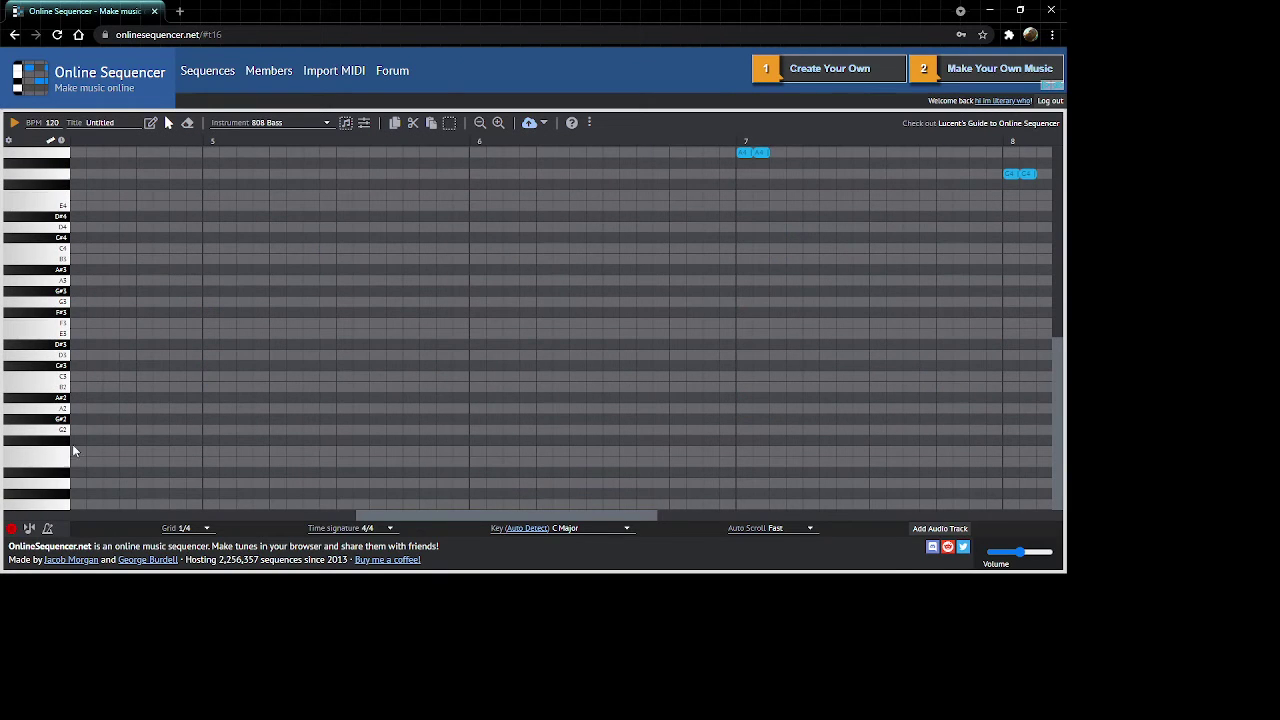
pyautogui.scroll(3, 147, 381)
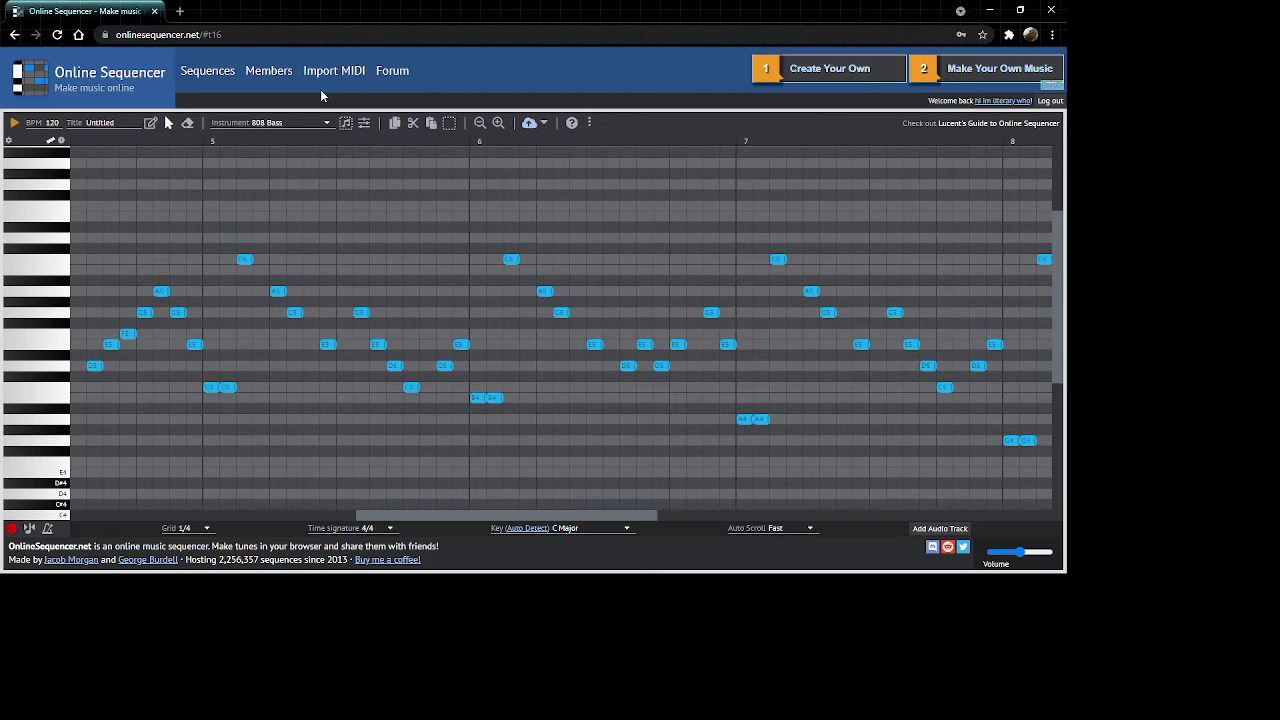
# Switch the instrument to Bass and examine its playable note range.
pyautogui.click(294, 124)
pyautogui.scroll(-4, 337, 277)
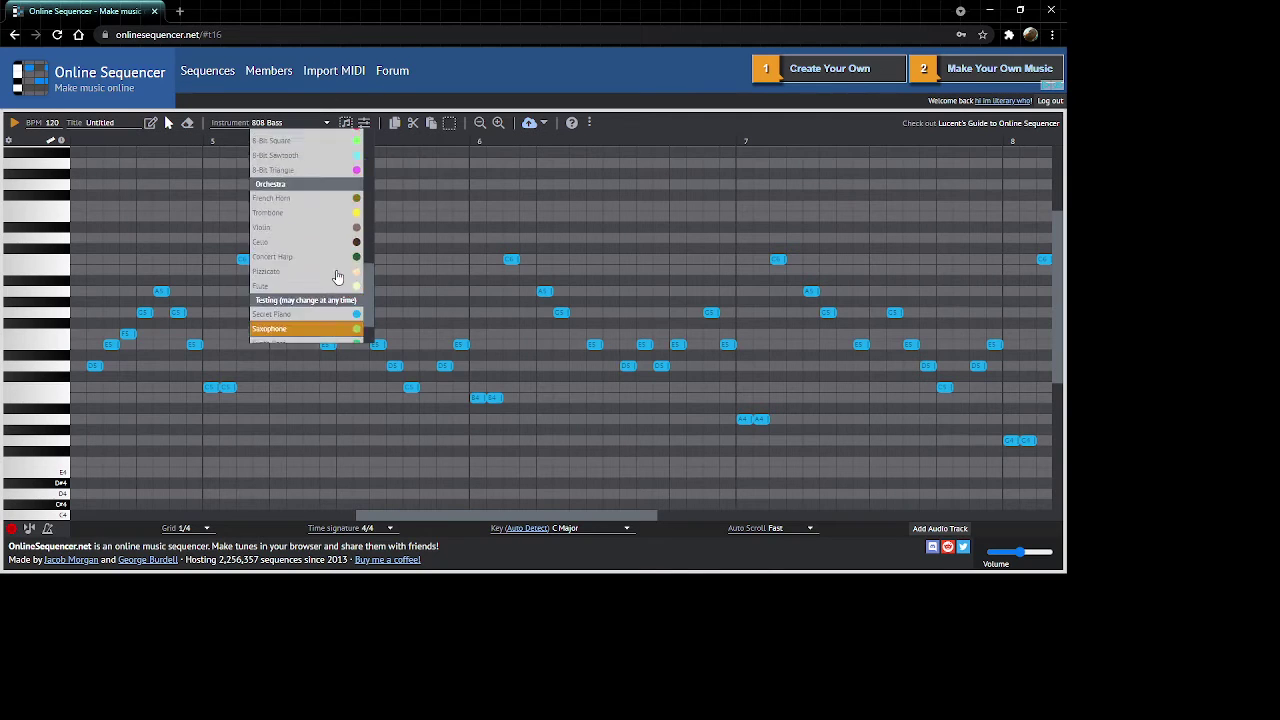
pyautogui.scroll(4, 337, 277)
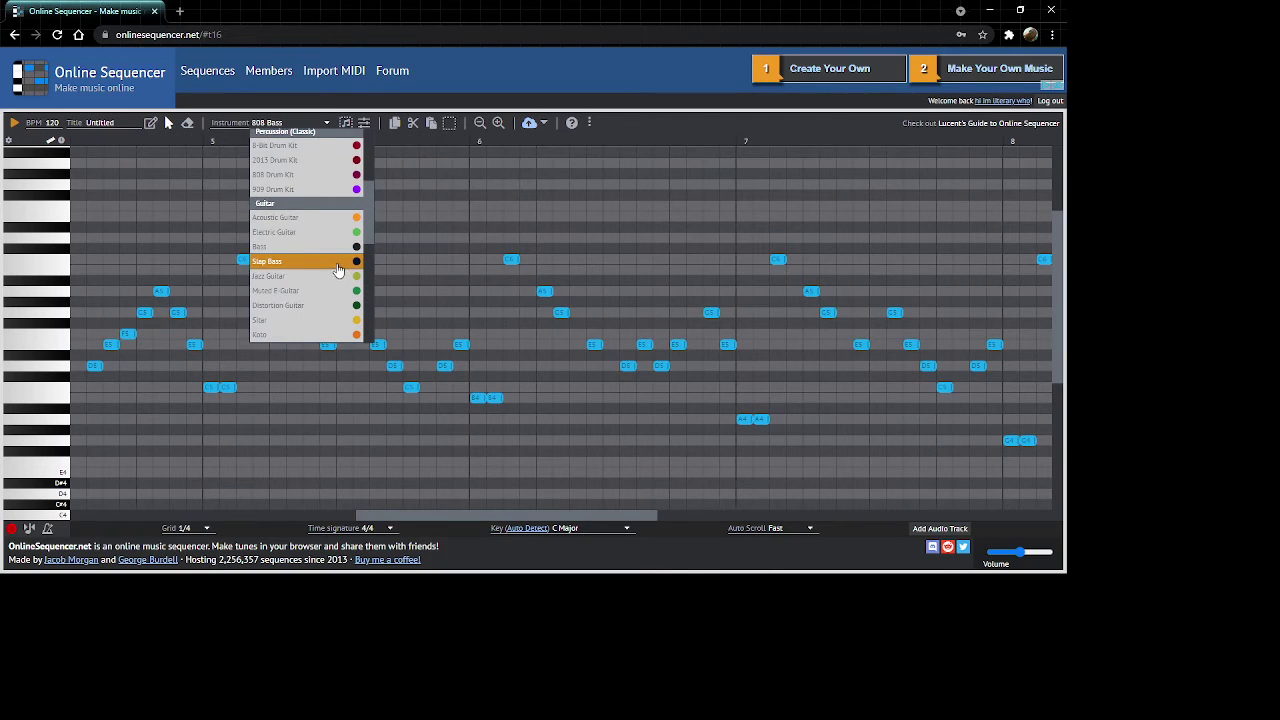
pyautogui.click(338, 270)
pyautogui.scroll(-3, 335, 265)
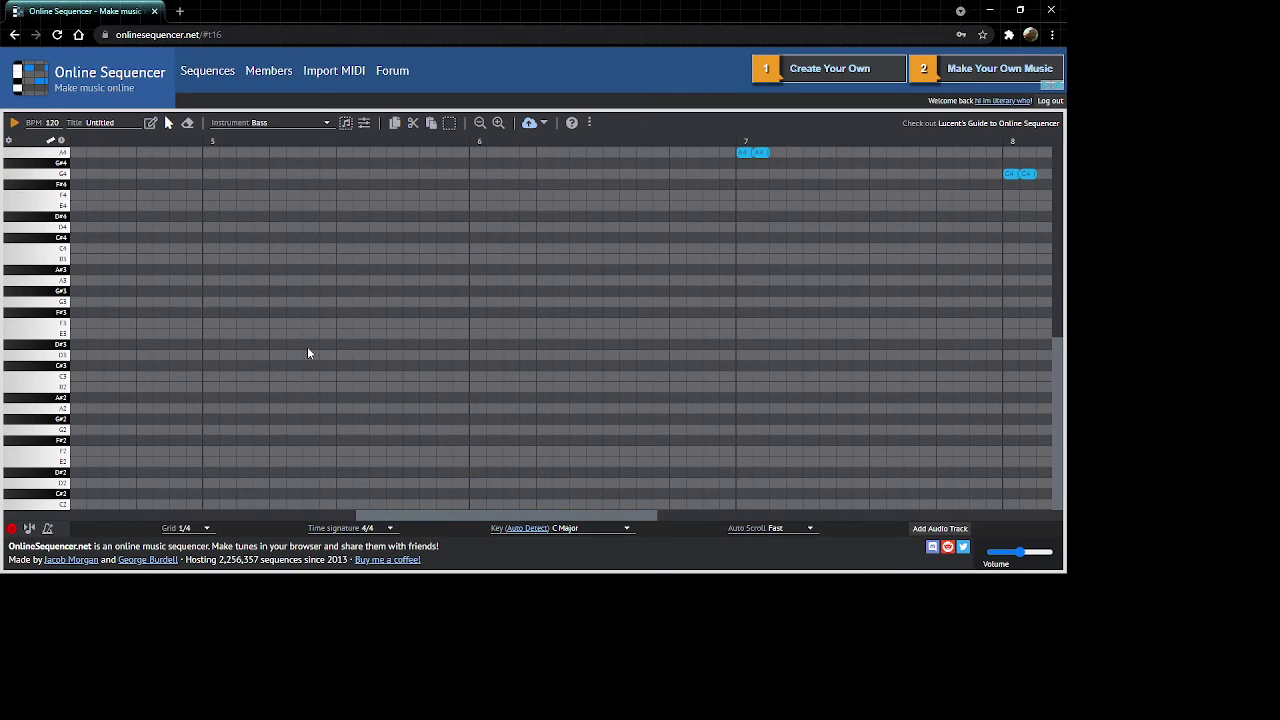
pyautogui.scroll(3, 308, 352)
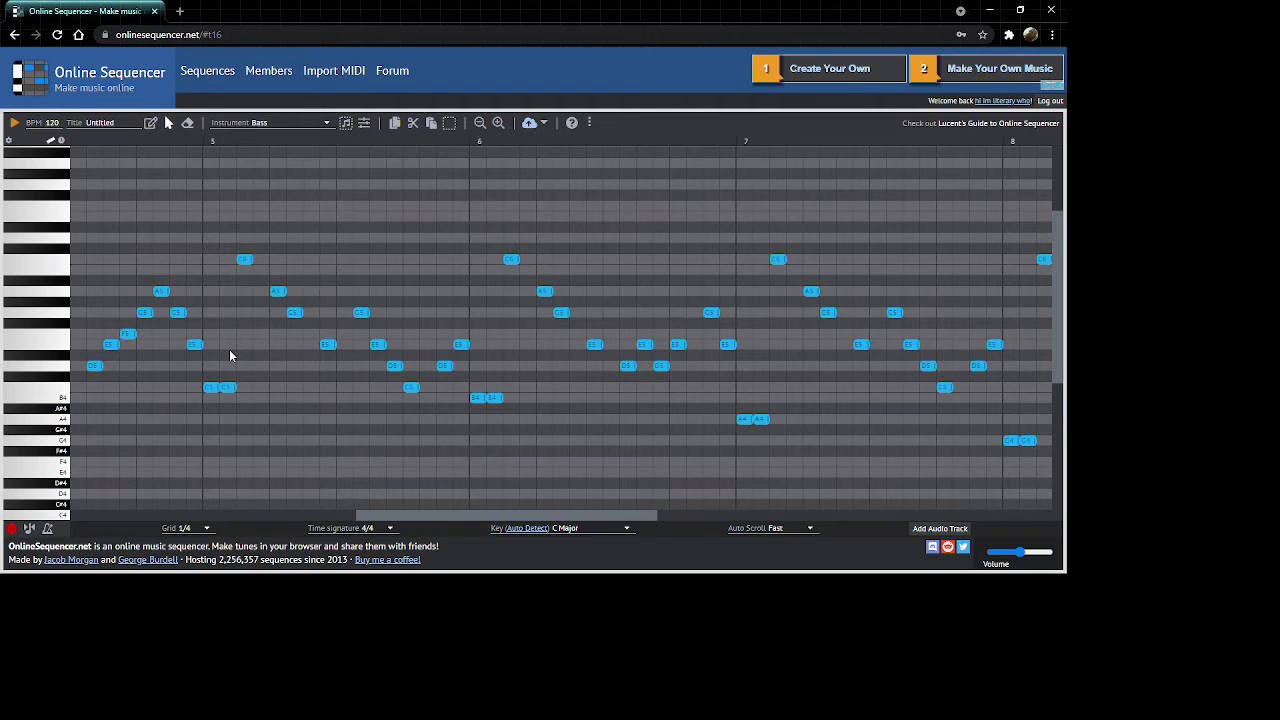
# Set the instrument to Grand Piano and place two C5 notes at the start of measure 5.
pyautogui.click(292, 122)
pyautogui.scroll(3, 325, 160)
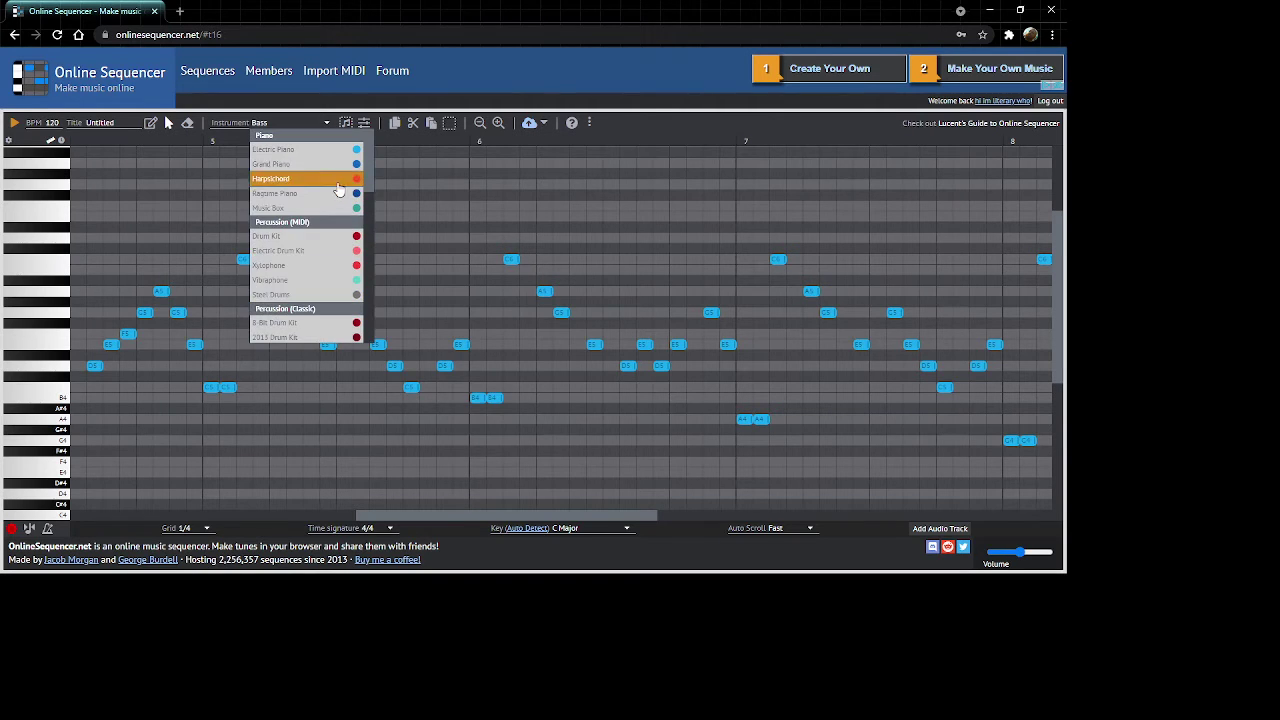
pyautogui.click(320, 164)
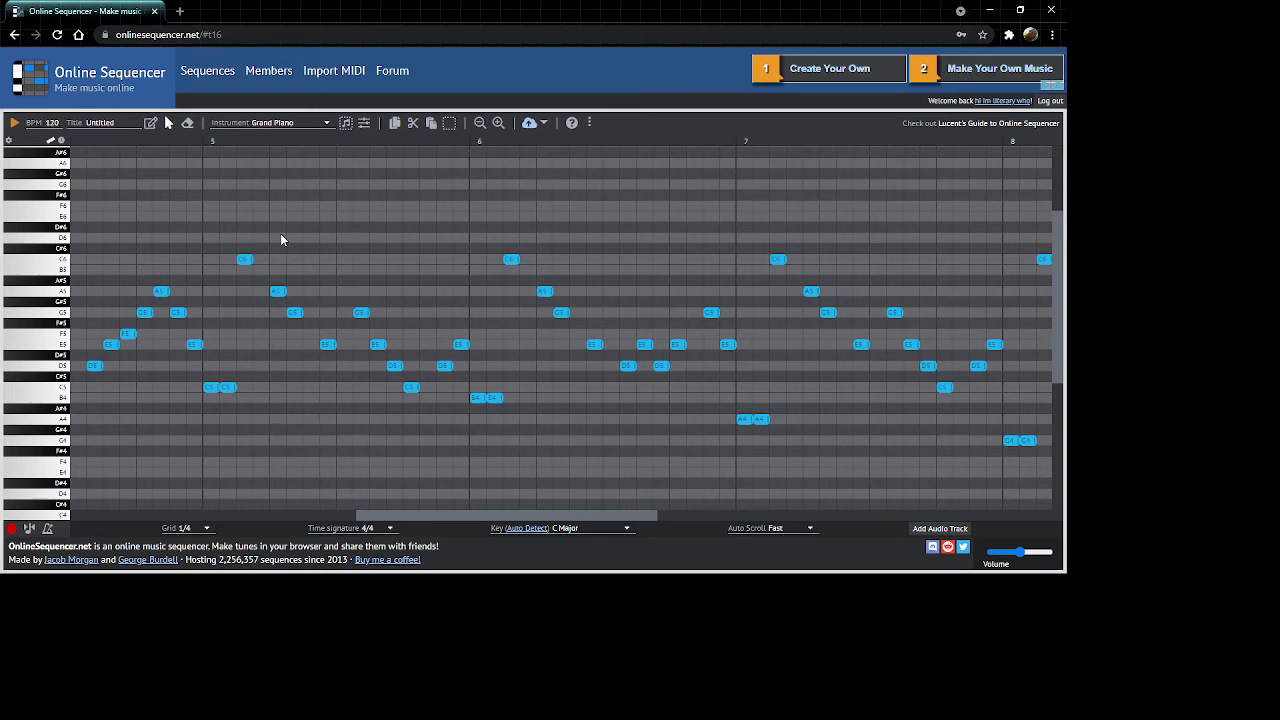
pyautogui.click(150, 123)
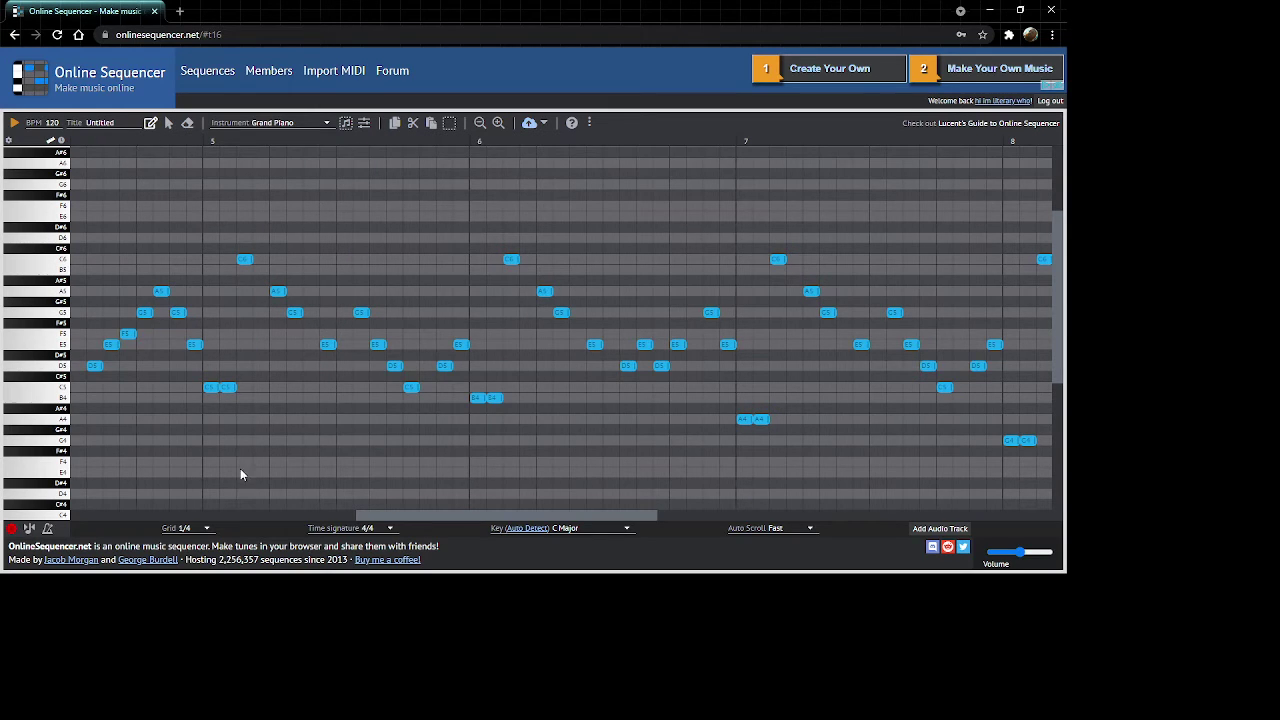
pyautogui.click(212, 388)
pyautogui.rightClick(377, 228)
pyautogui.click(243, 398)
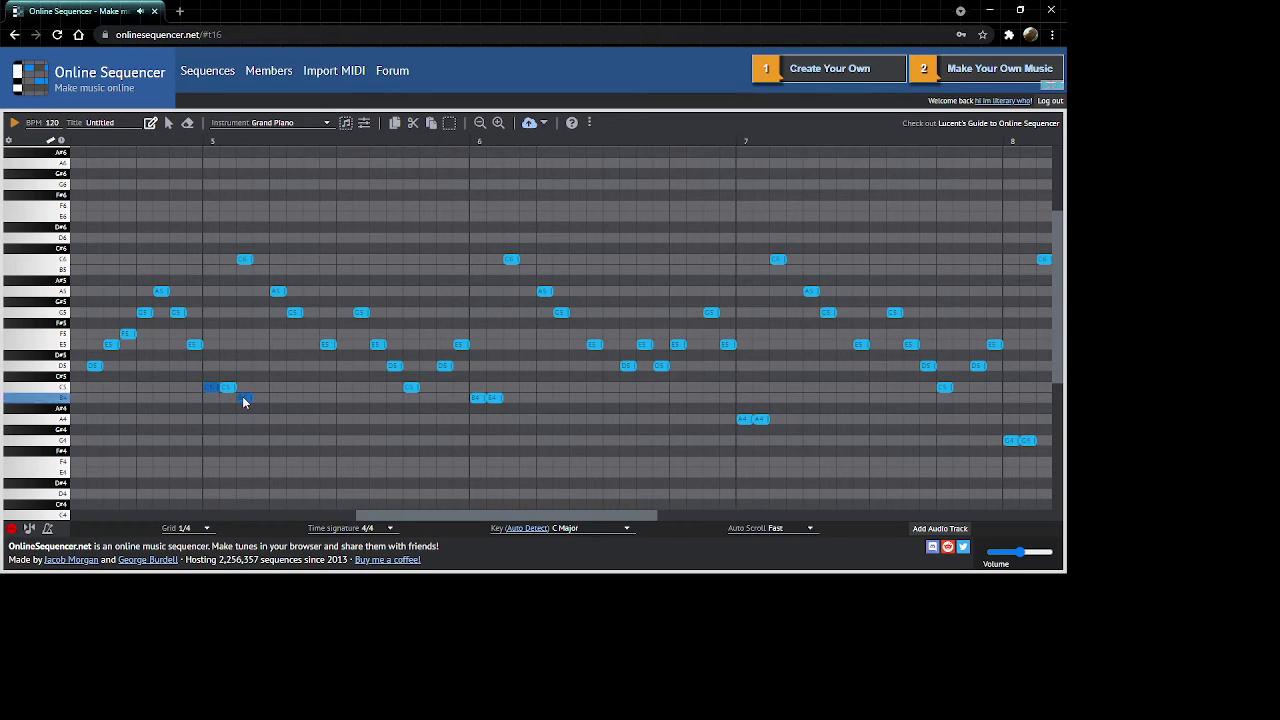
pyautogui.moveTo(241, 400); pyautogui.dragTo(230, 388)
# Lock the Electric Piano and add eight more C5 Grand Piano notes in a broken rhythm across measure 5.
pyautogui.click(364, 124)
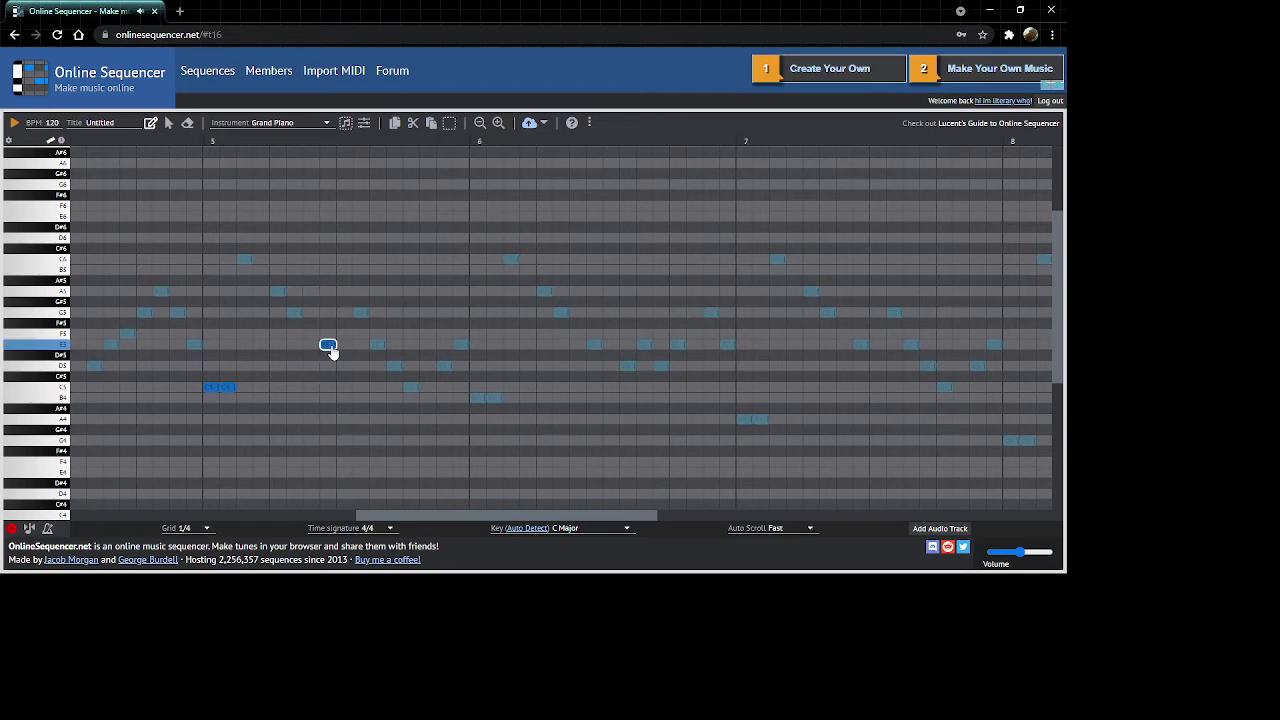
pyautogui.click(261, 388)
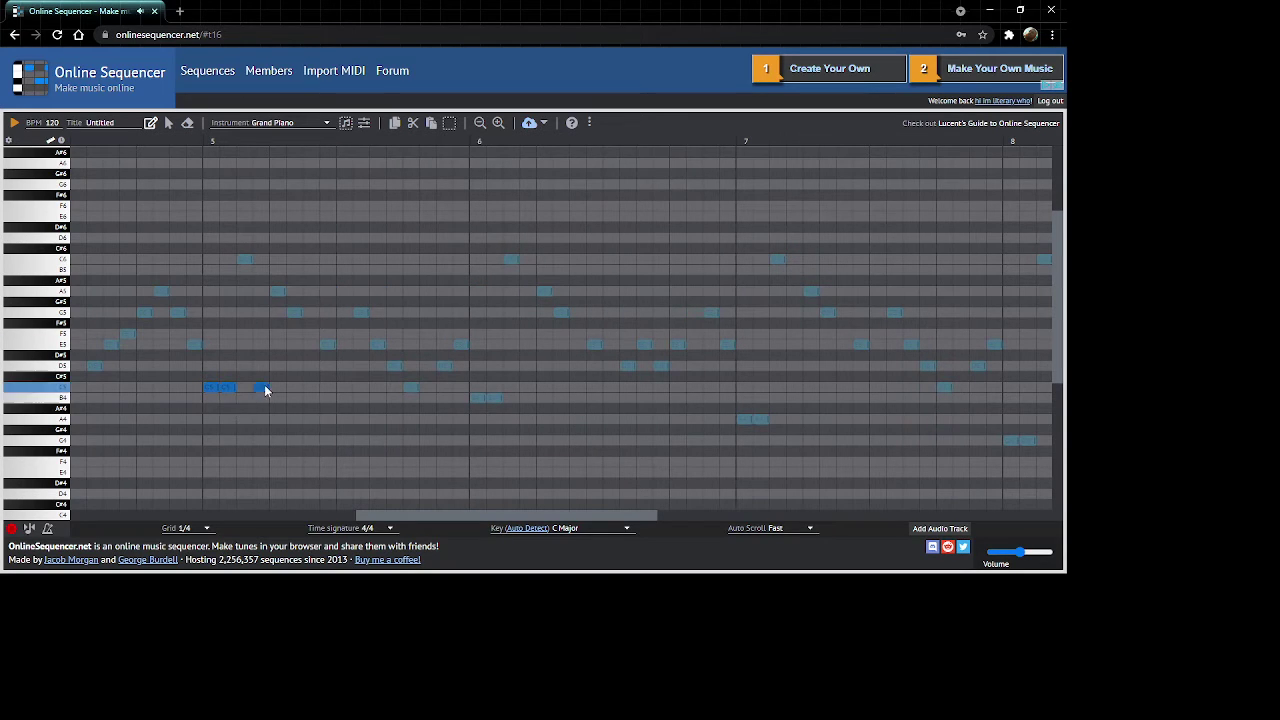
pyautogui.click(295, 388)
pyautogui.click(327, 388)
pyautogui.click(357, 388)
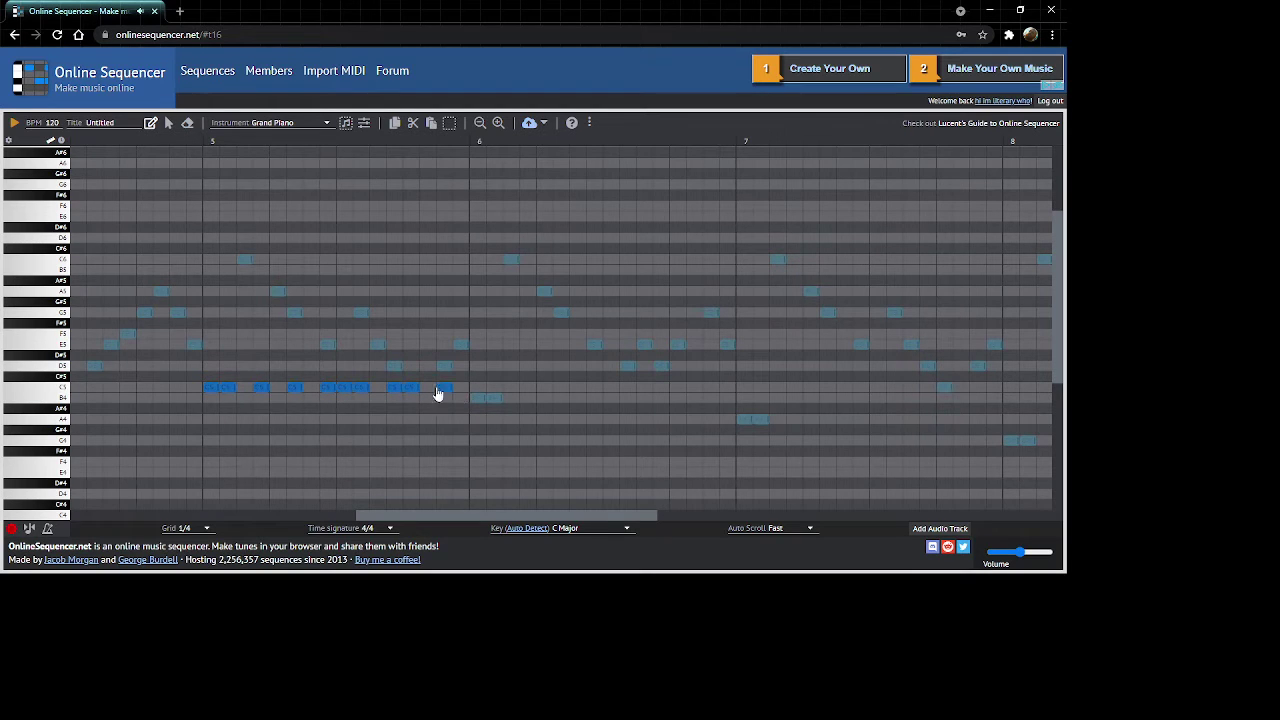
pyautogui.press('space')
# Unlock the Electric Piano in the instrument settings.
pyautogui.click(364, 122)
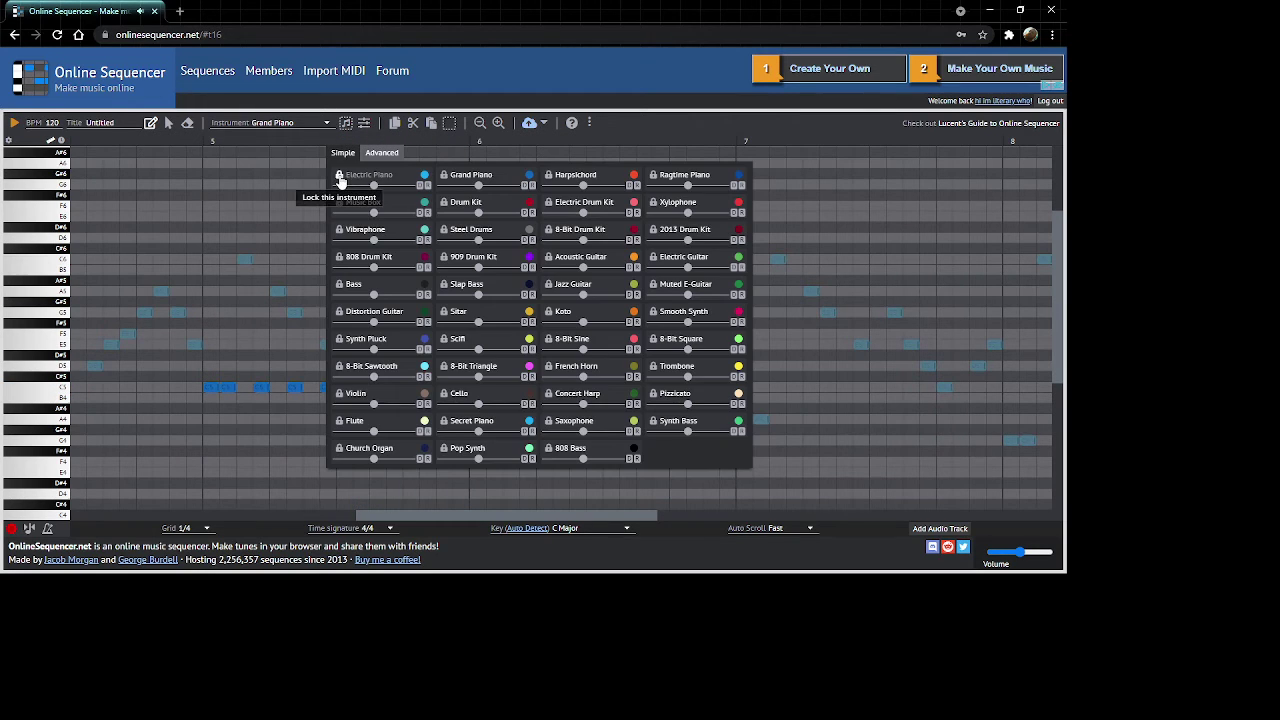
pyautogui.click(364, 122)
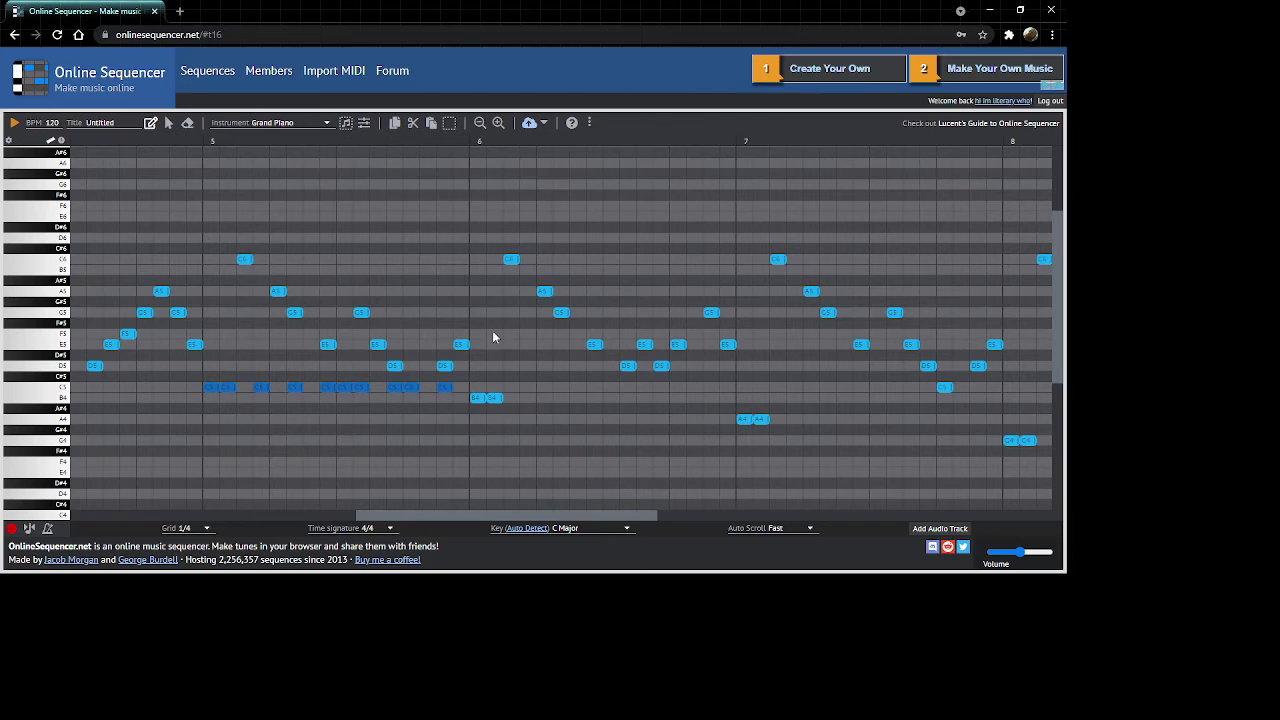
pyautogui.click(517, 262)
# Copy the ten Grand Piano C5 notes of measure 5 and paste them into measure 6 on B4.
pyautogui.scroll(-2, 257, 180)
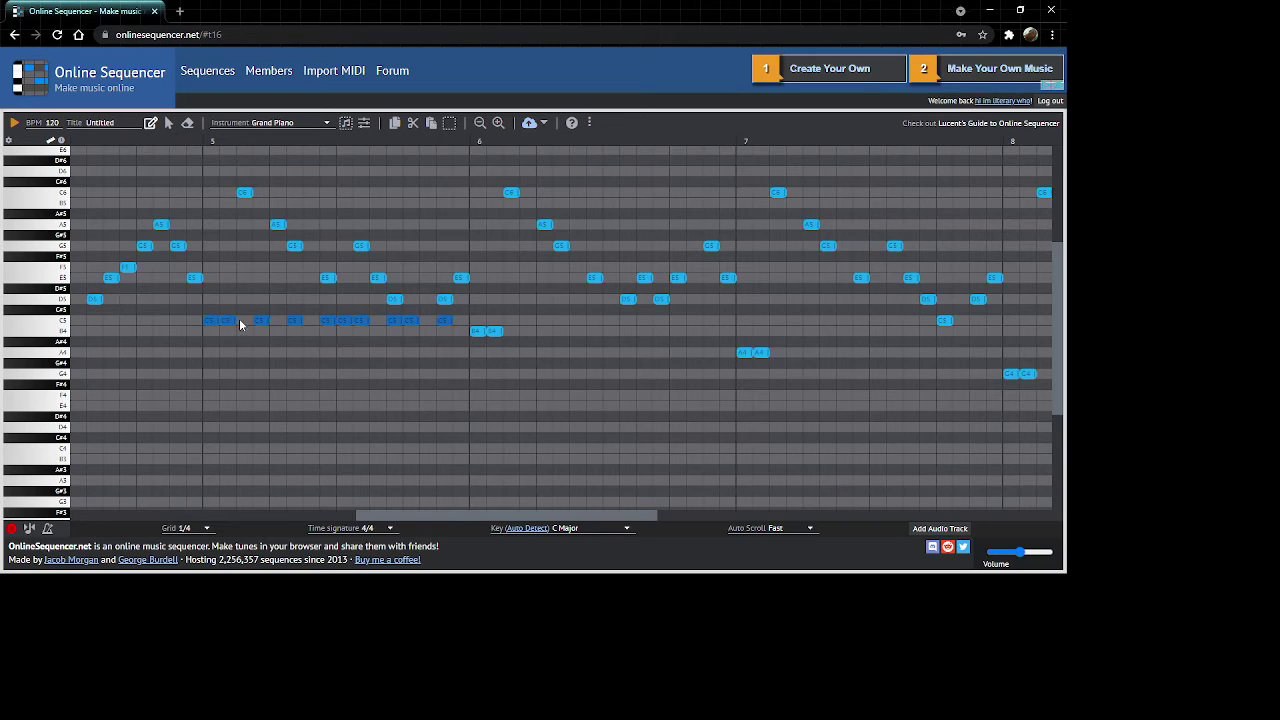
pyautogui.click(347, 123)
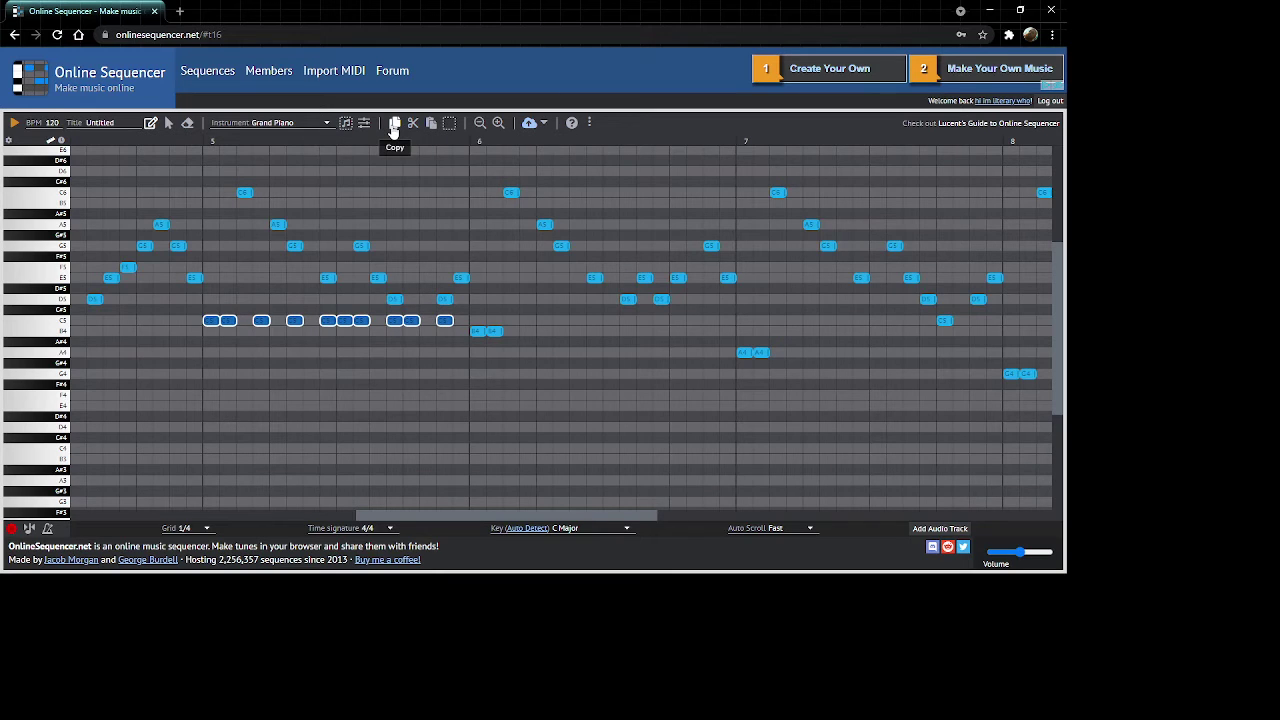
pyautogui.click(395, 123)
pyautogui.click(431, 123)
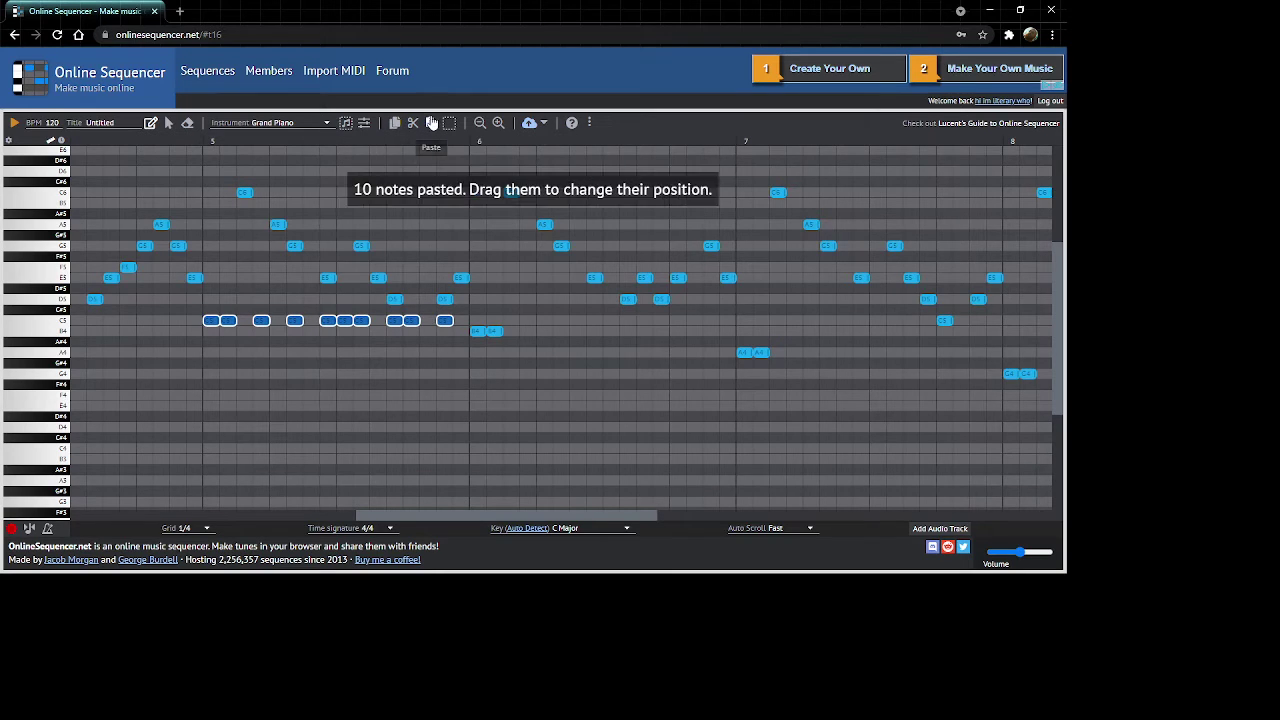
pyautogui.moveTo(209, 328); pyautogui.dragTo(475, 339)
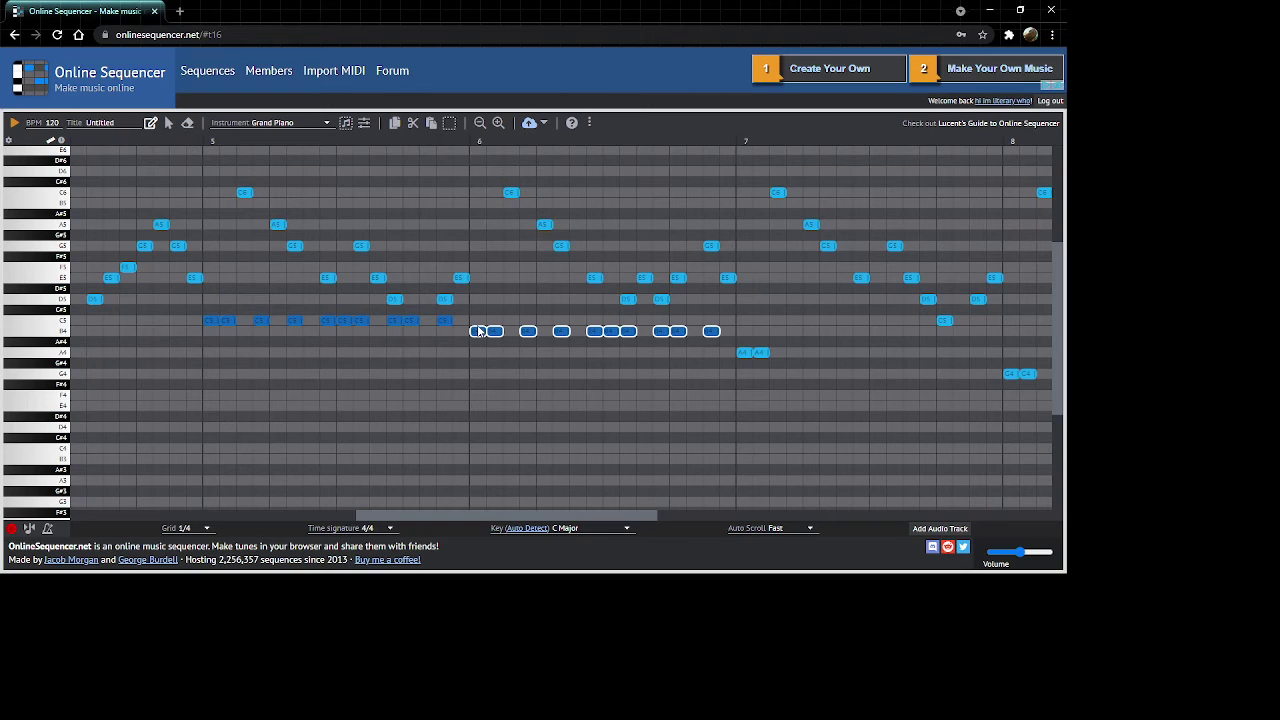
pyautogui.moveTo(478, 331)
pyautogui.mouseDown()
pyautogui.moveTo(478, 320)
pyautogui.moveTo(478, 338)
pyautogui.mouseUp()
pyautogui.press('space')
pyautogui.press('space')
# Paste the copied Grand Piano pattern into measure 7 on A4 and into measure 8 on G4.
pyautogui.click(431, 122)
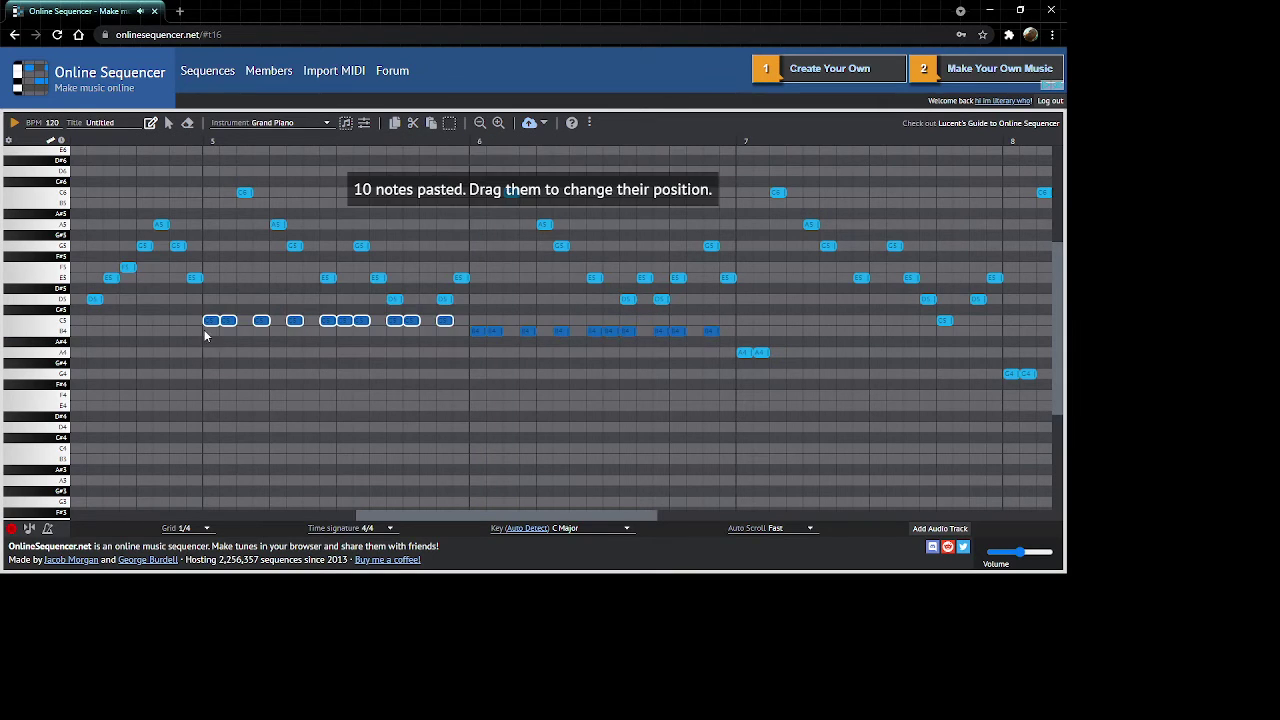
pyautogui.moveTo(212, 322); pyautogui.dragTo(740, 356)
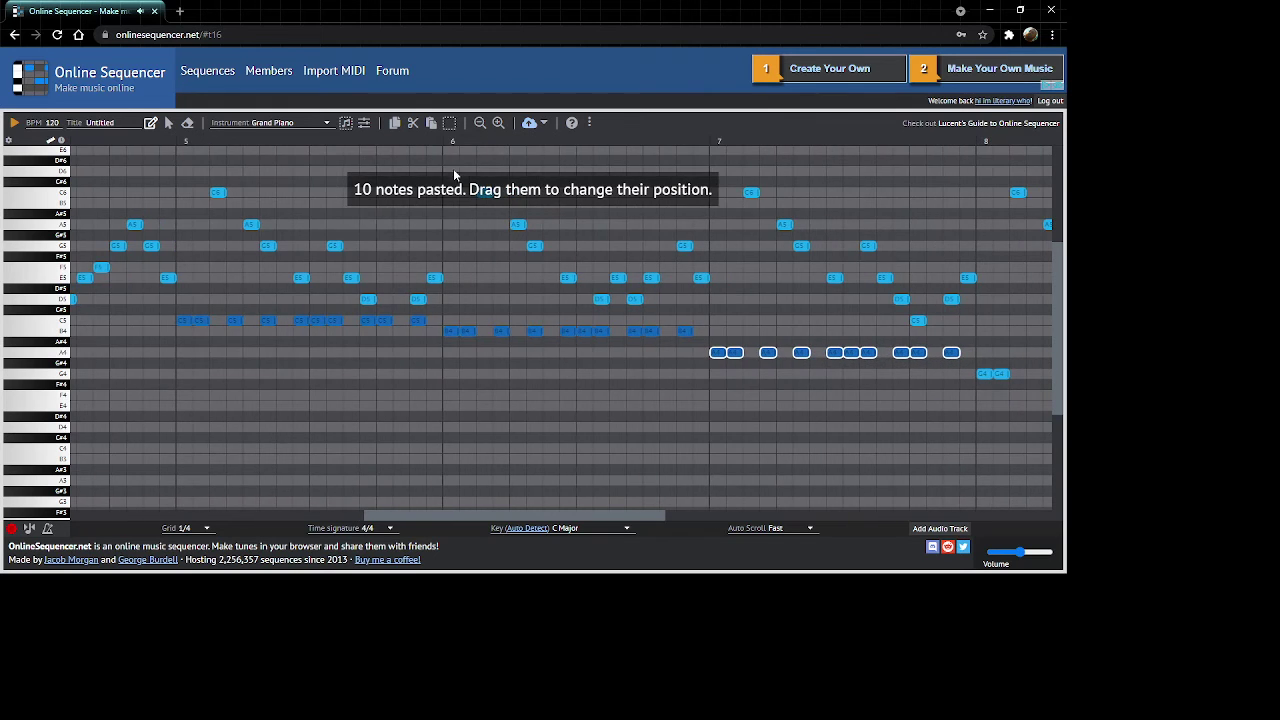
pyautogui.click(431, 122)
pyautogui.moveTo(114, 322); pyautogui.dragTo(910, 376)
pyautogui.hscroll(5, 650, 386)
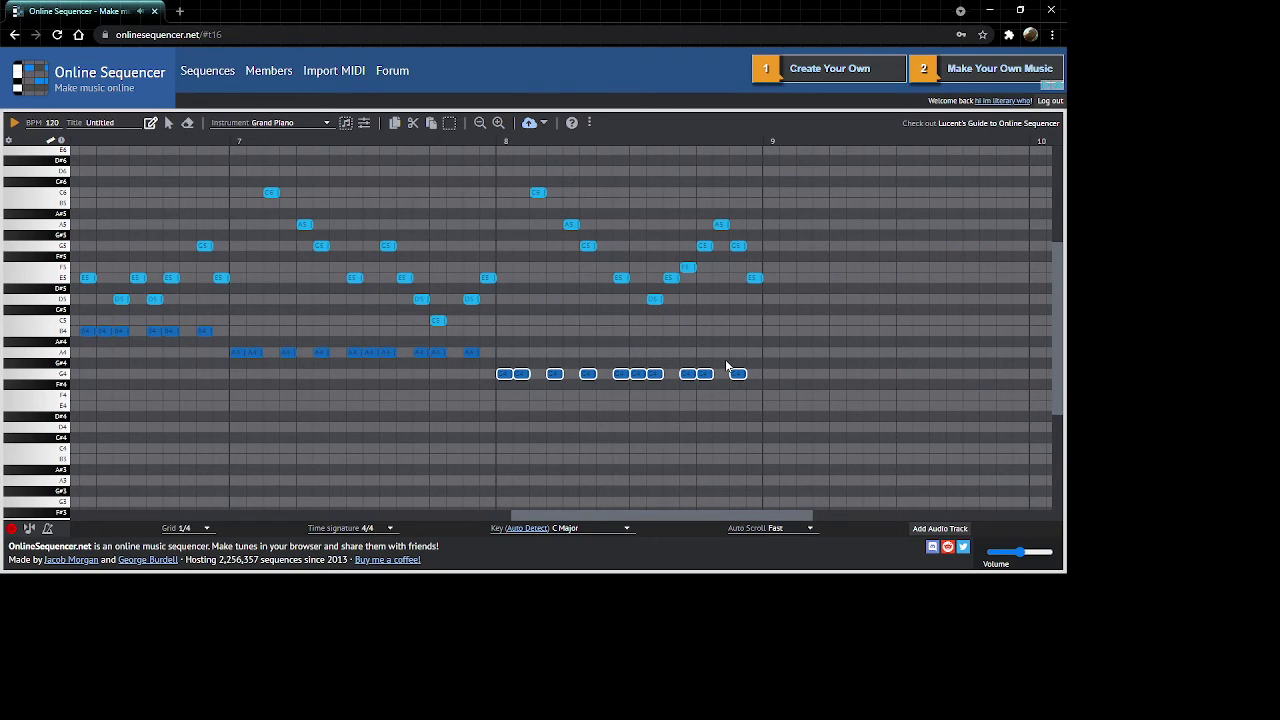
# Raise the last six Grand Piano notes of measure 8 from G4 to B4.
pyautogui.click(643, 396)
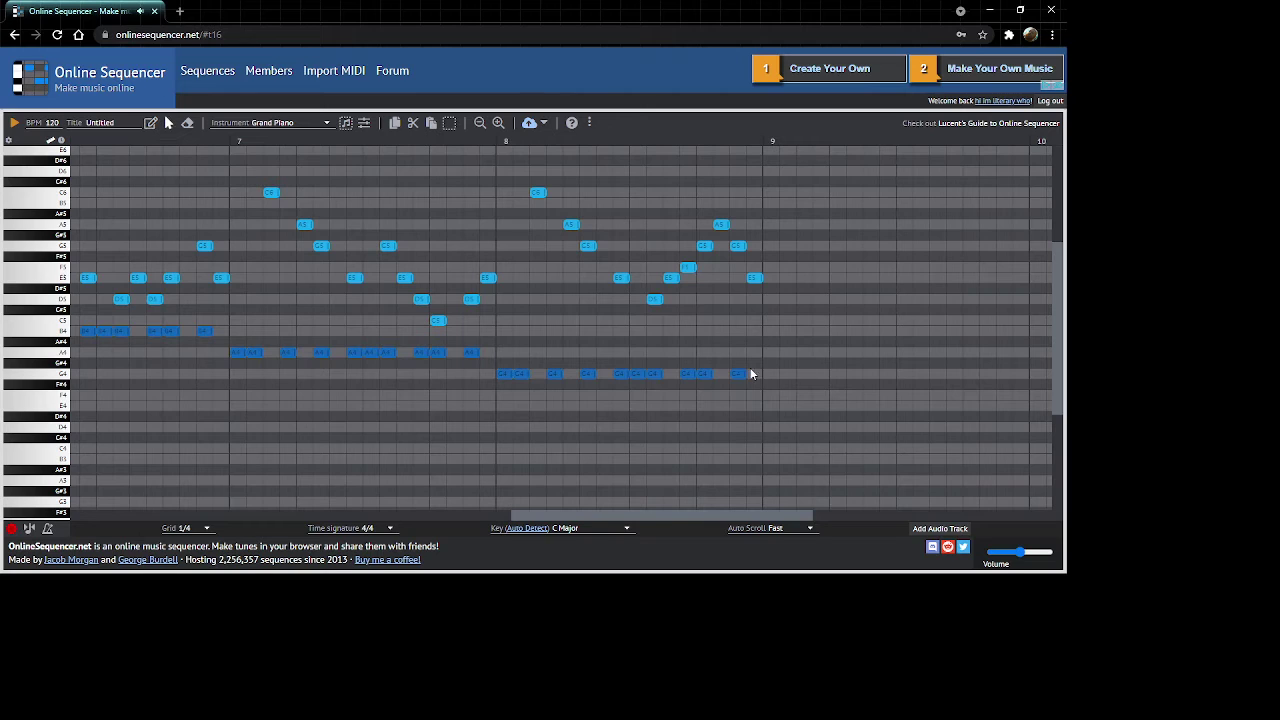
pyautogui.moveTo(770, 340); pyautogui.dragTo(605, 383)
pyautogui.hscroll(-5, 620, 378)
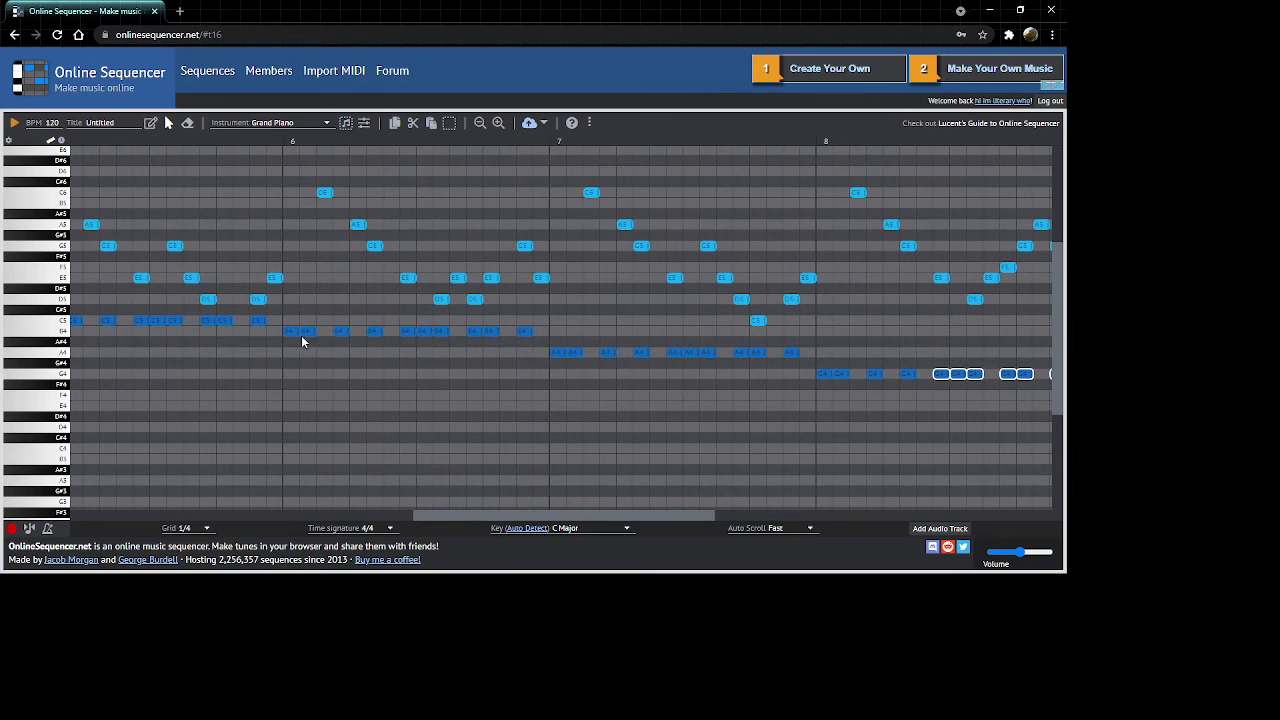
pyautogui.hscroll(3, 303, 343)
pyautogui.hscroll(4, 440, 336)
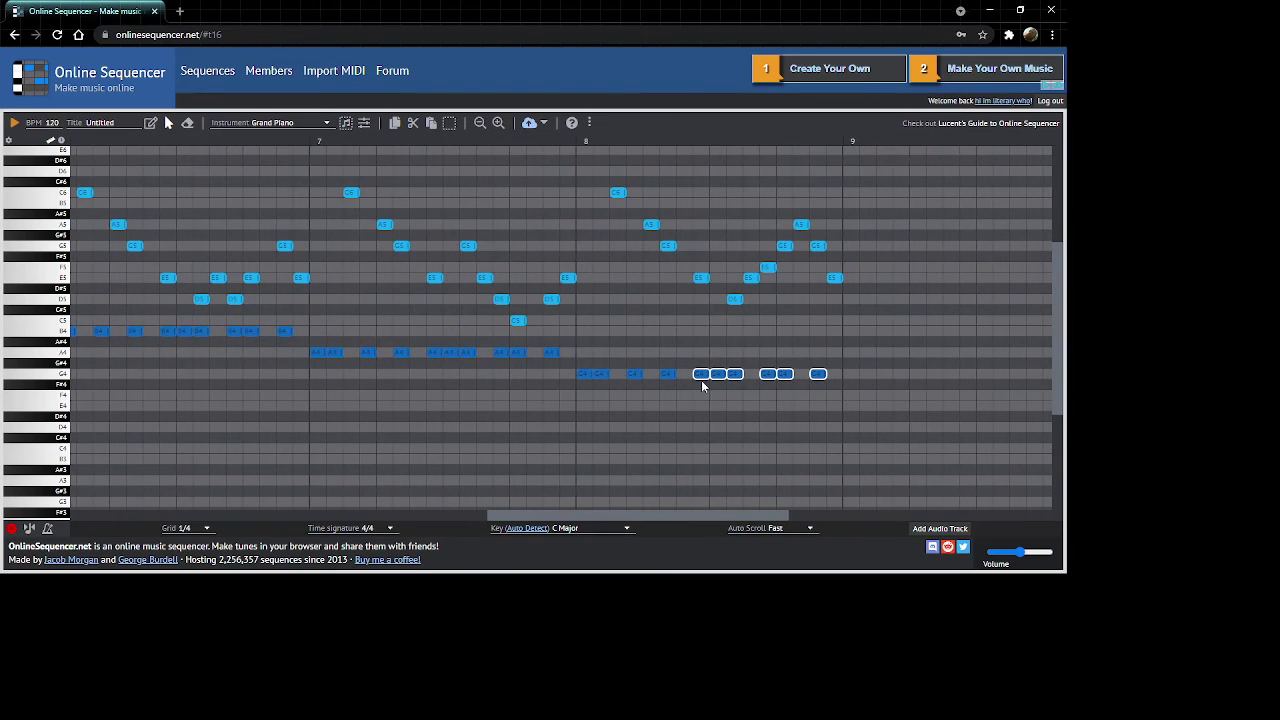
pyautogui.moveTo(702, 383); pyautogui.dragTo(698, 340)
# Play the melody with its Grand Piano accompaniment through measures 5 to 8.
pyautogui.hscroll(-1, 698, 340)
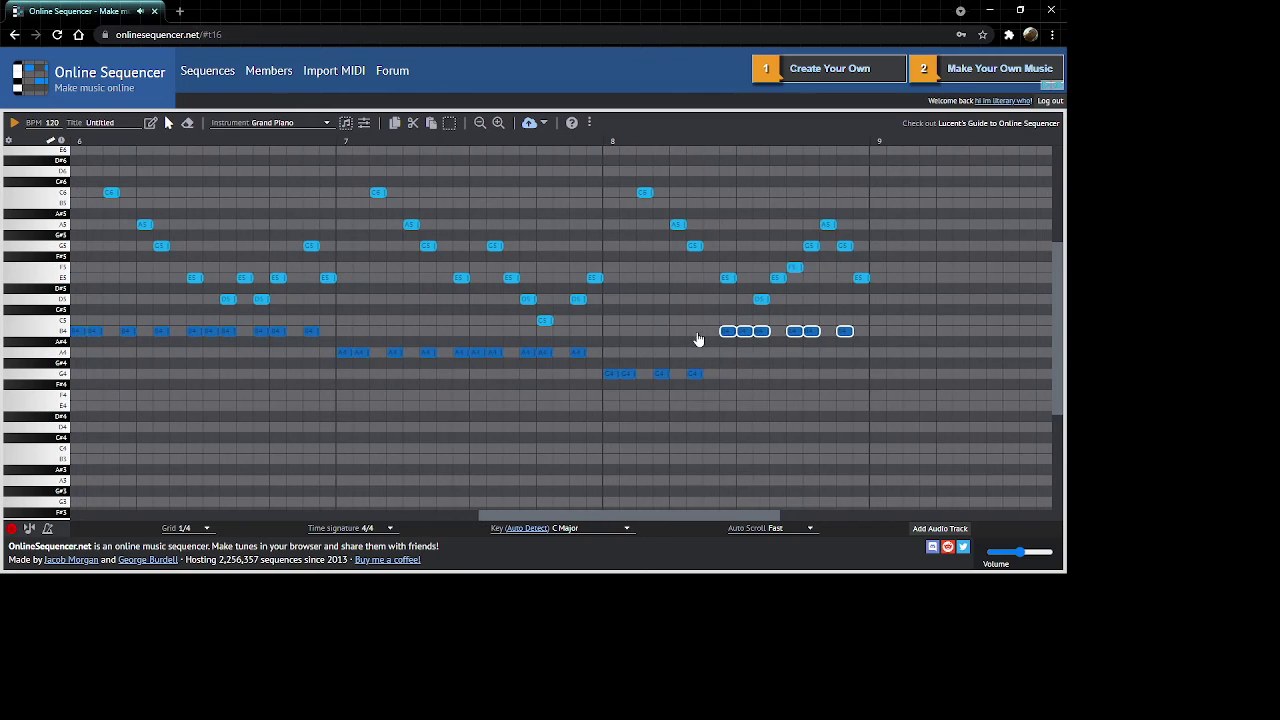
pyautogui.hscroll(-10, 698, 340)
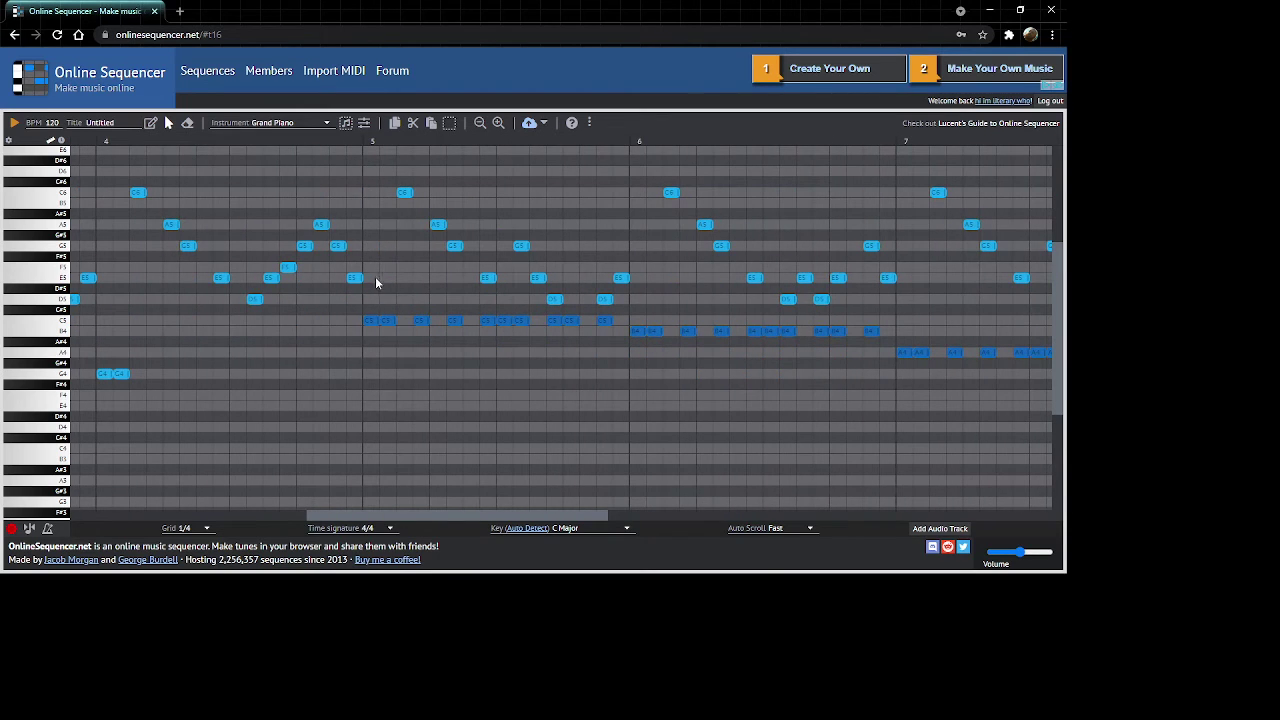
pyautogui.press('space')
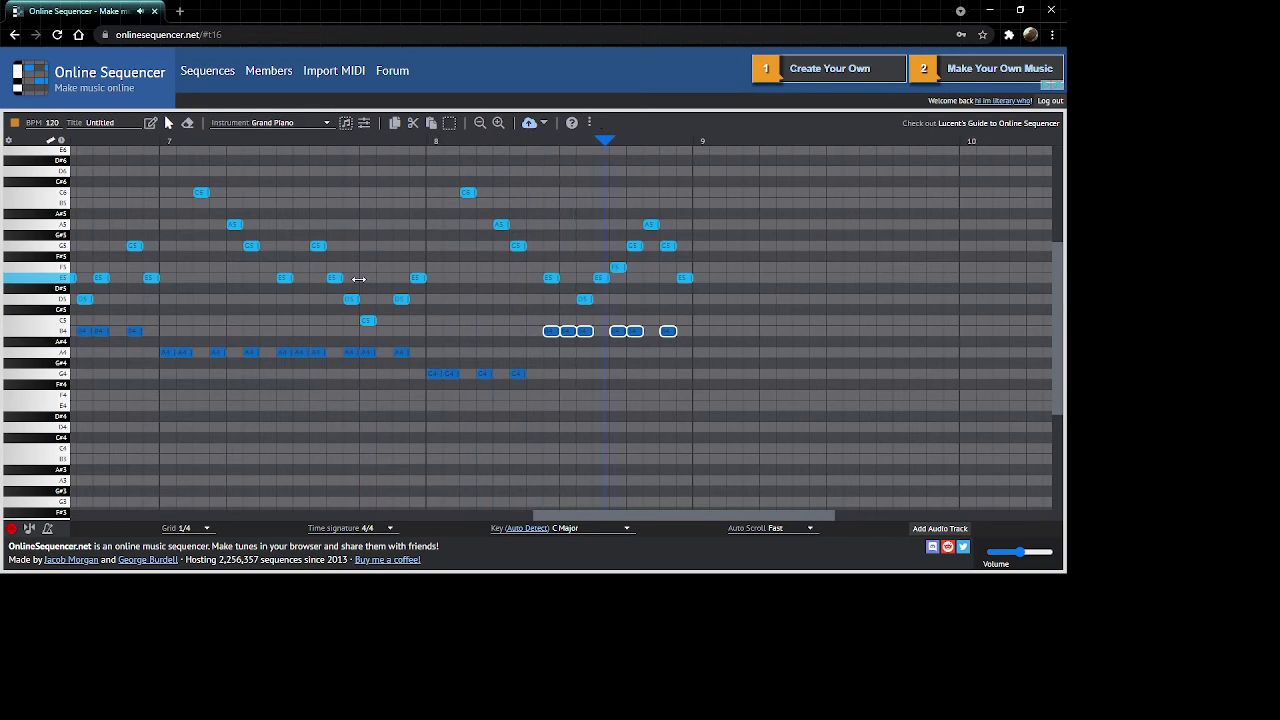
# Deselect the Grand Piano notes and switch the instrument to Drum Kit.
pyautogui.moveTo(611, 515); pyautogui.dragTo(642, 514)
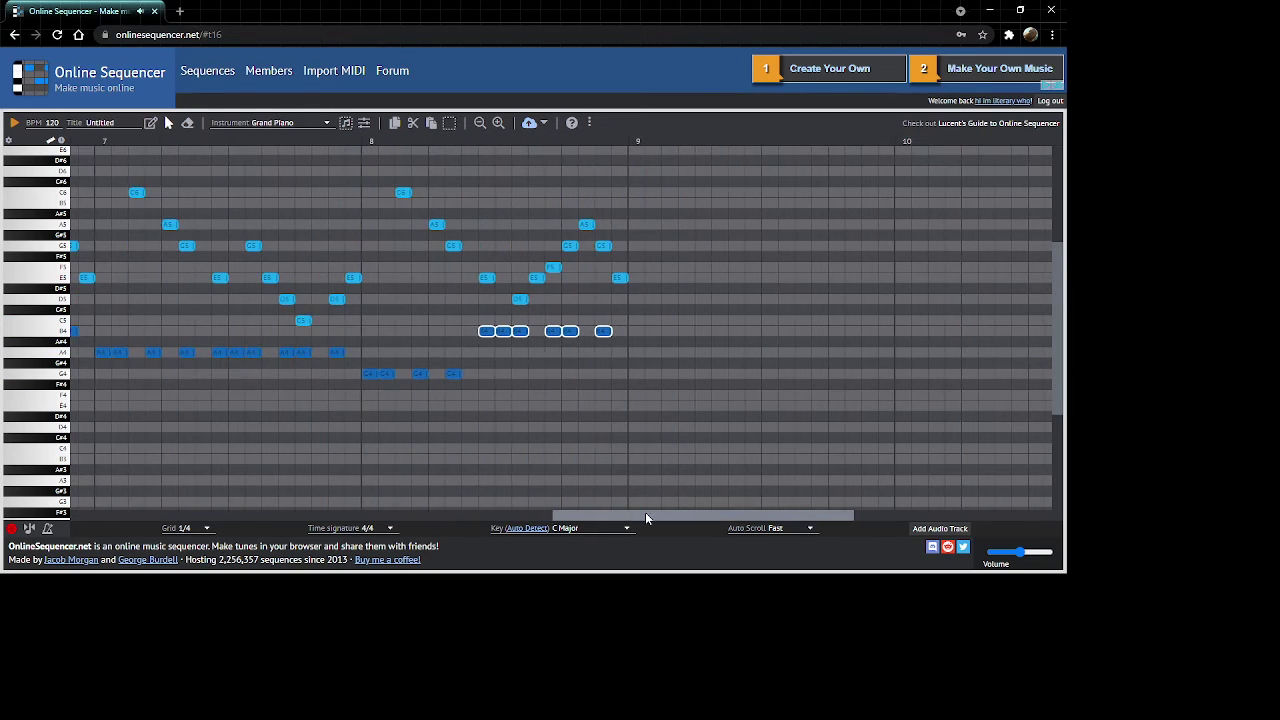
pyautogui.click(566, 381)
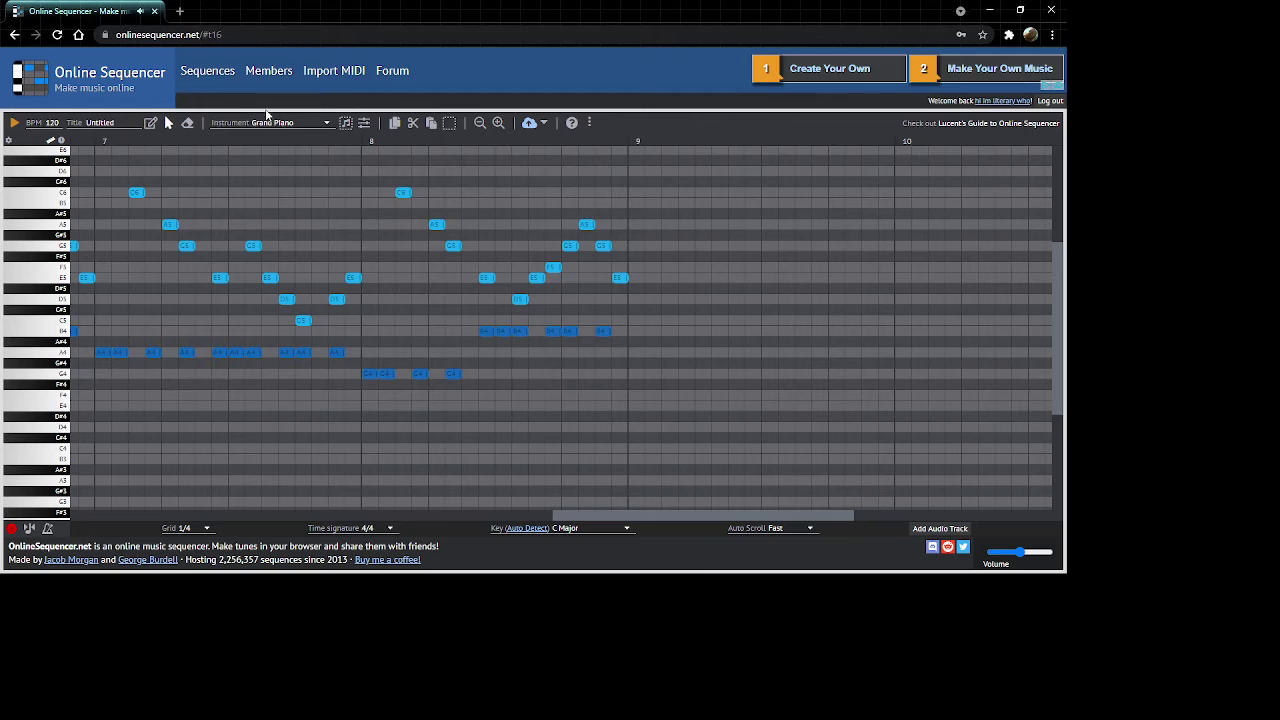
pyautogui.click(276, 122)
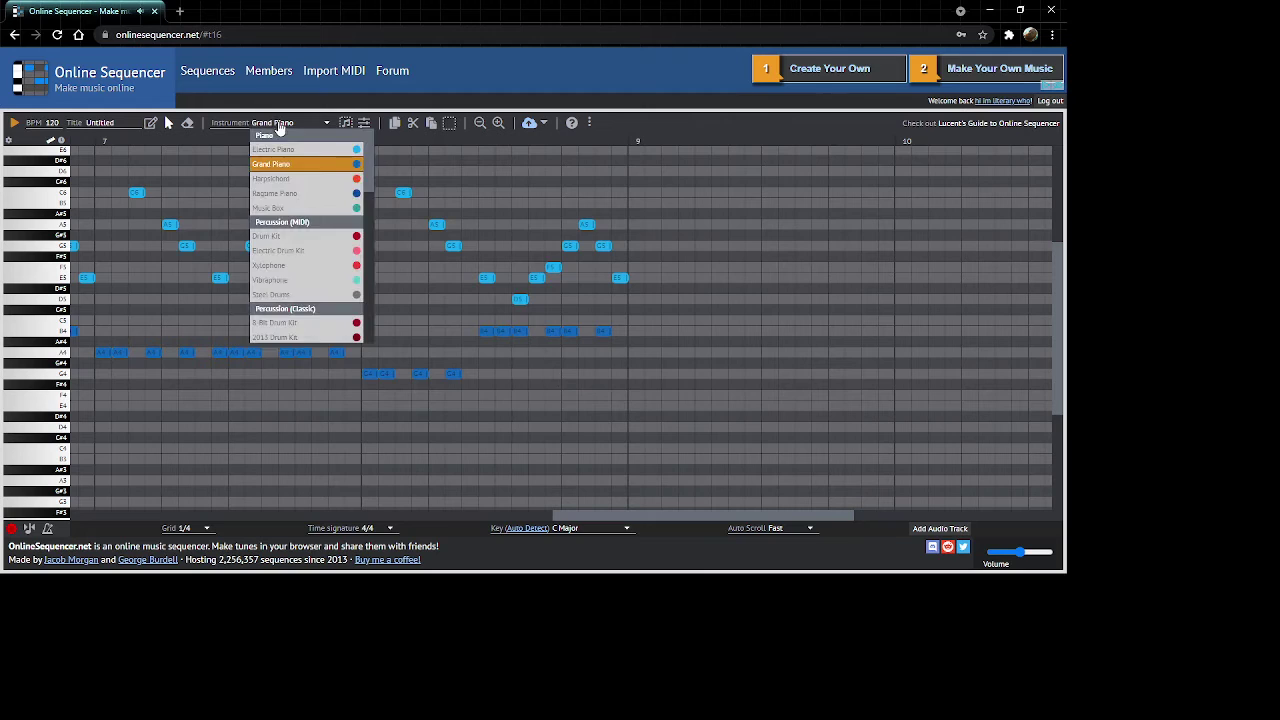
pyautogui.click(313, 242)
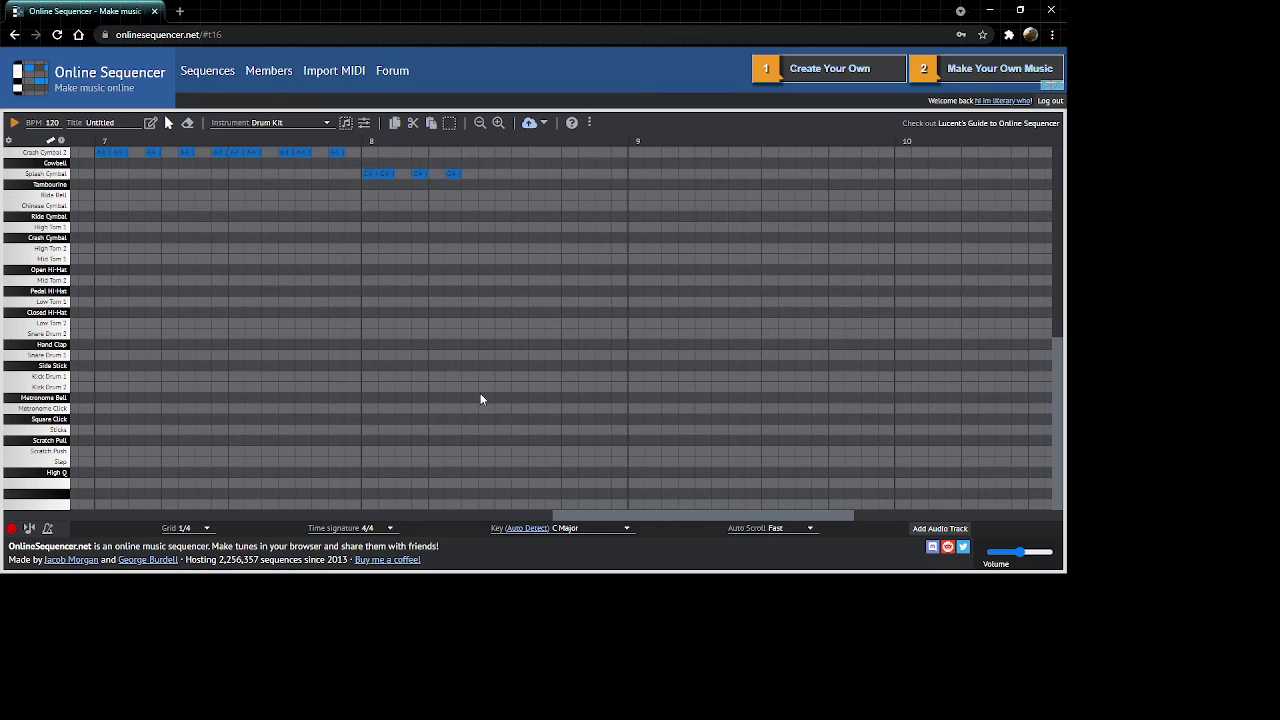
pyautogui.scroll(2, 480, 399)
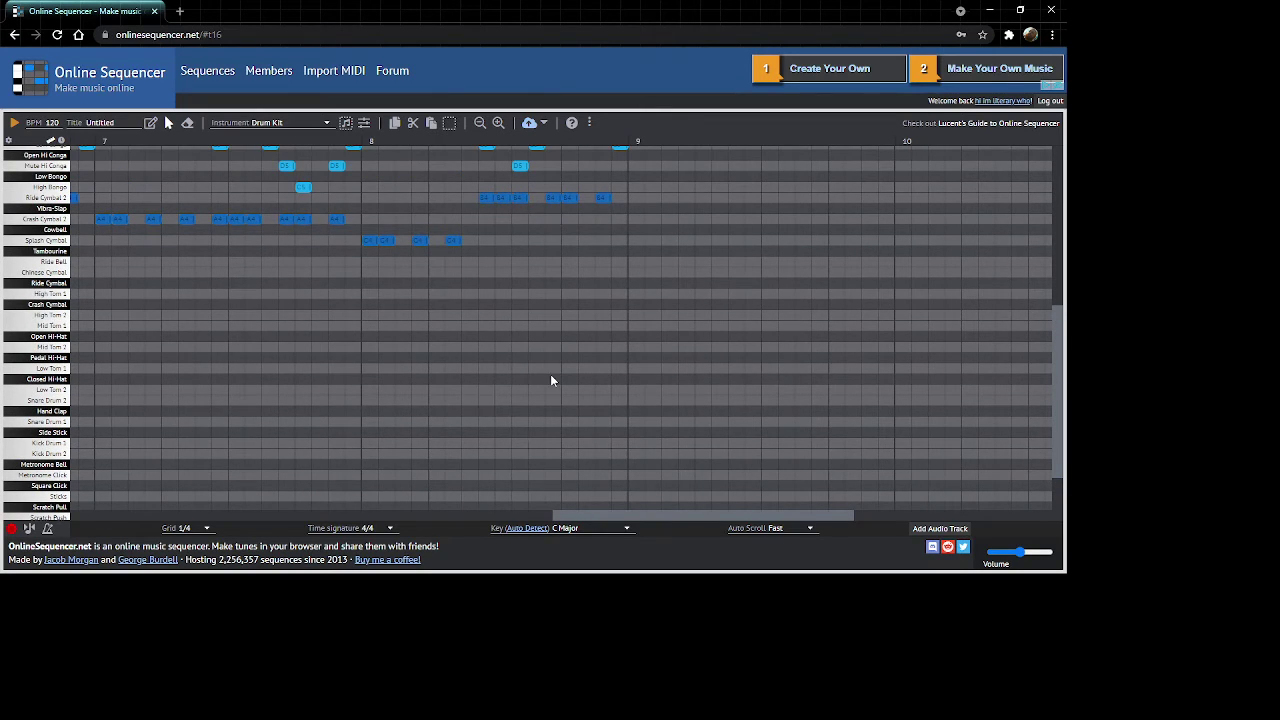
pyautogui.scroll(-2, 413, 394)
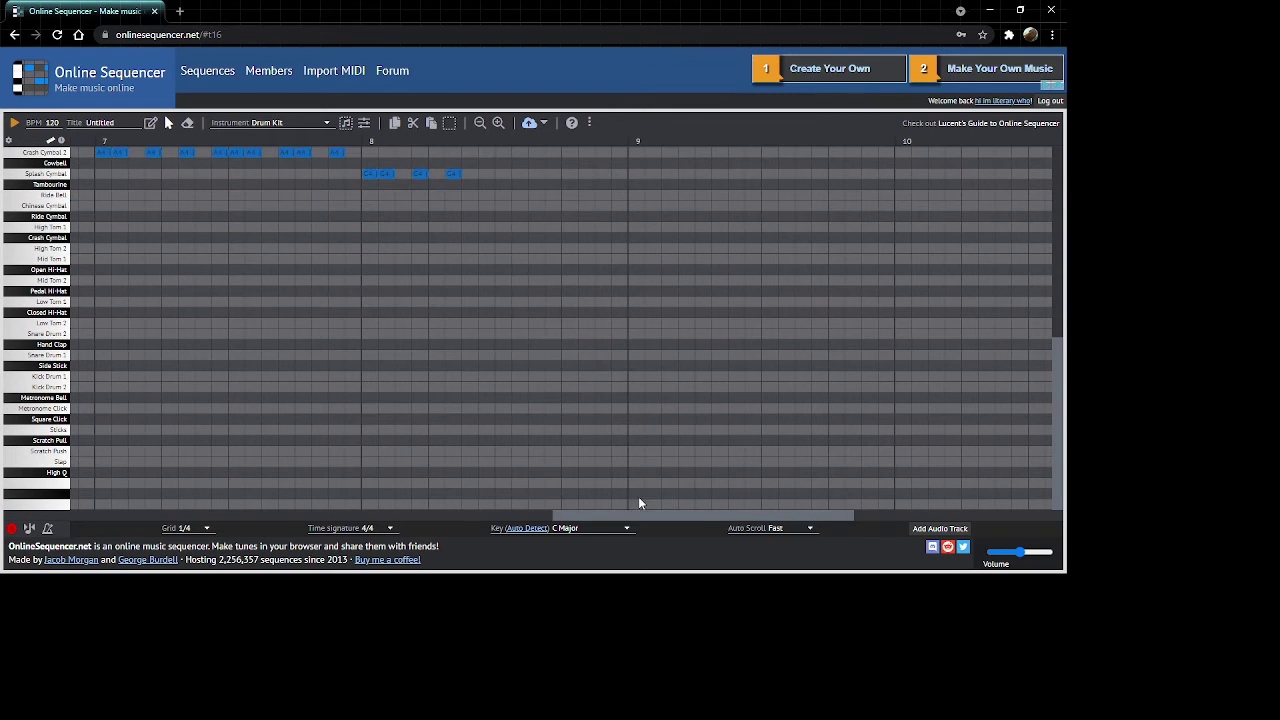
pyautogui.moveTo(651, 520); pyautogui.dragTo(684, 522)
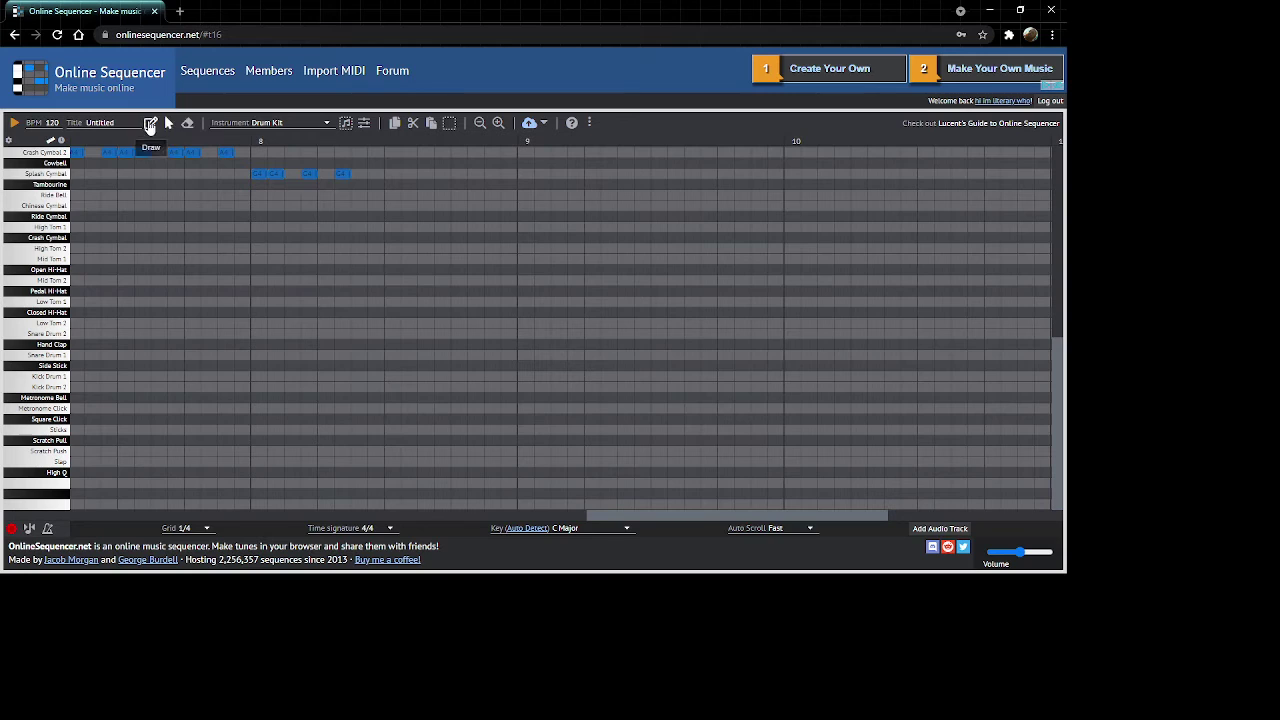
# Fill measure 9 with Kick Drum 2 on every beat and Snare Drum 1 on every off-beat, and play it.
pyautogui.click(559, 356)
pyautogui.click(592, 387)
pyautogui.click(626, 355)
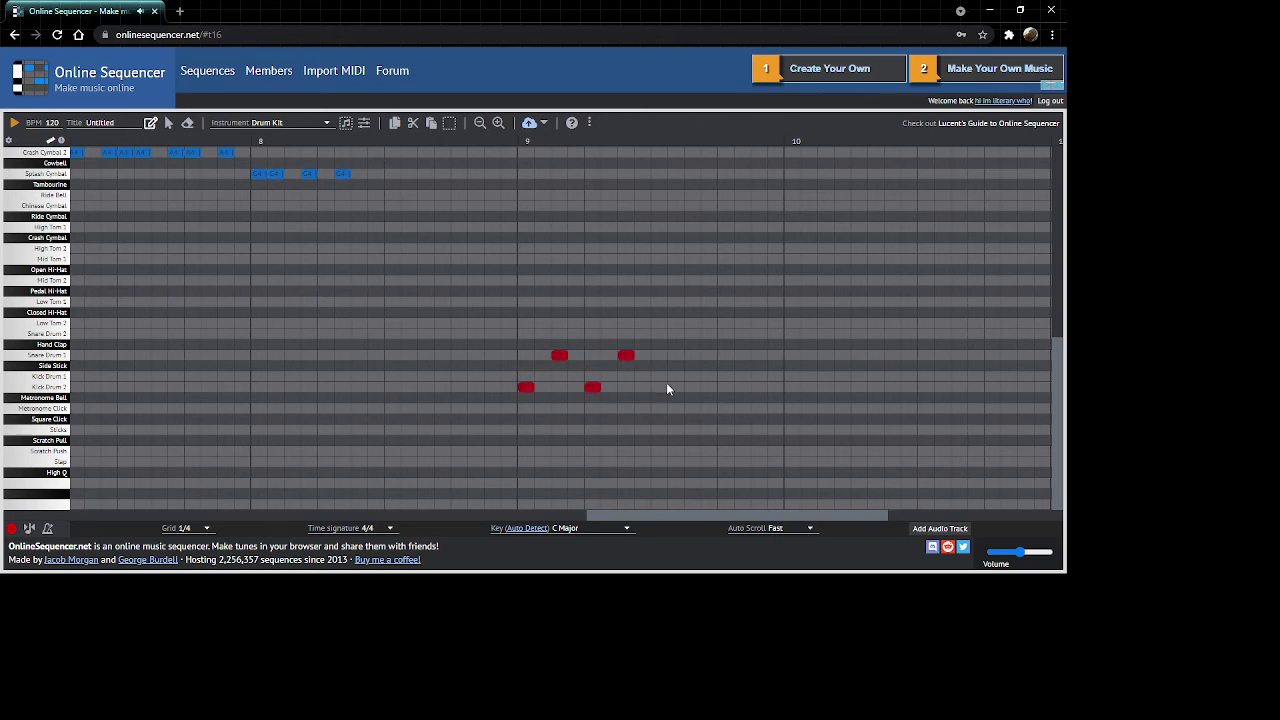
pyautogui.click(659, 387)
pyautogui.click(693, 355)
pyautogui.click(726, 387)
pyautogui.click(760, 355)
pyautogui.press('space')
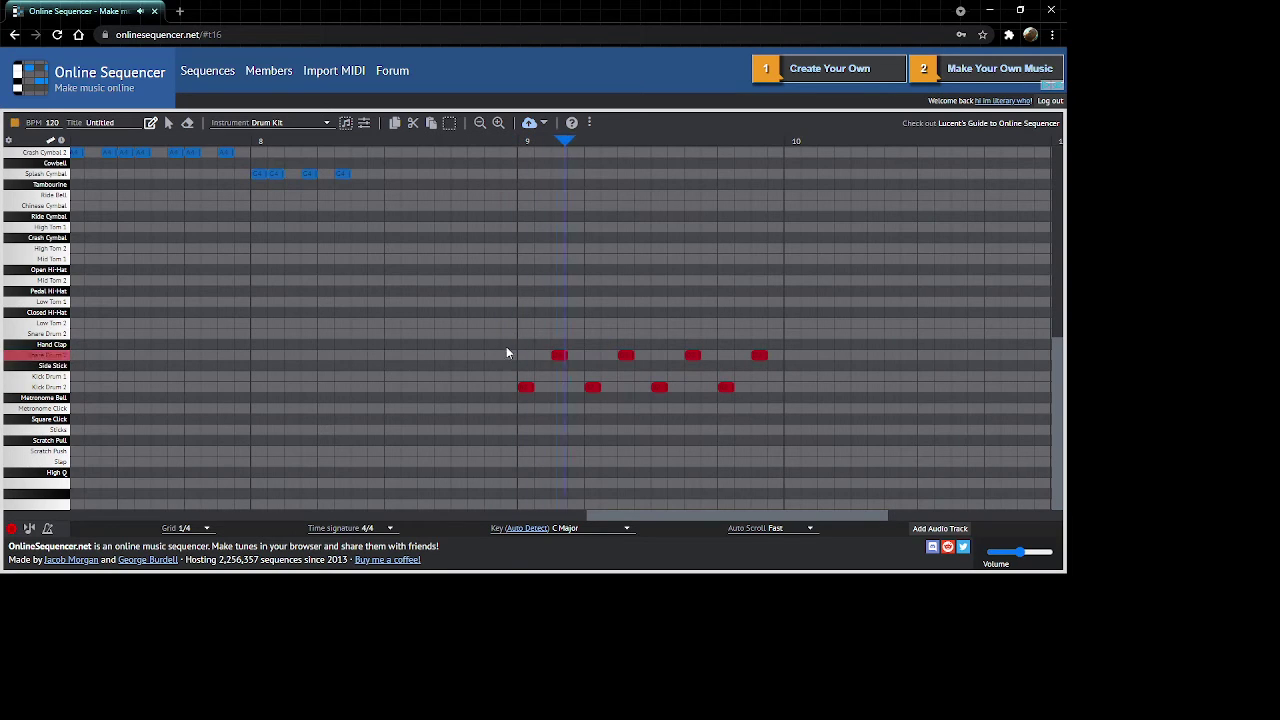
# Remove the last four kick and snare hits of measure 9 and redraw them in the same alternating pattern.
pyautogui.click(760, 355)
pyautogui.click(693, 355)
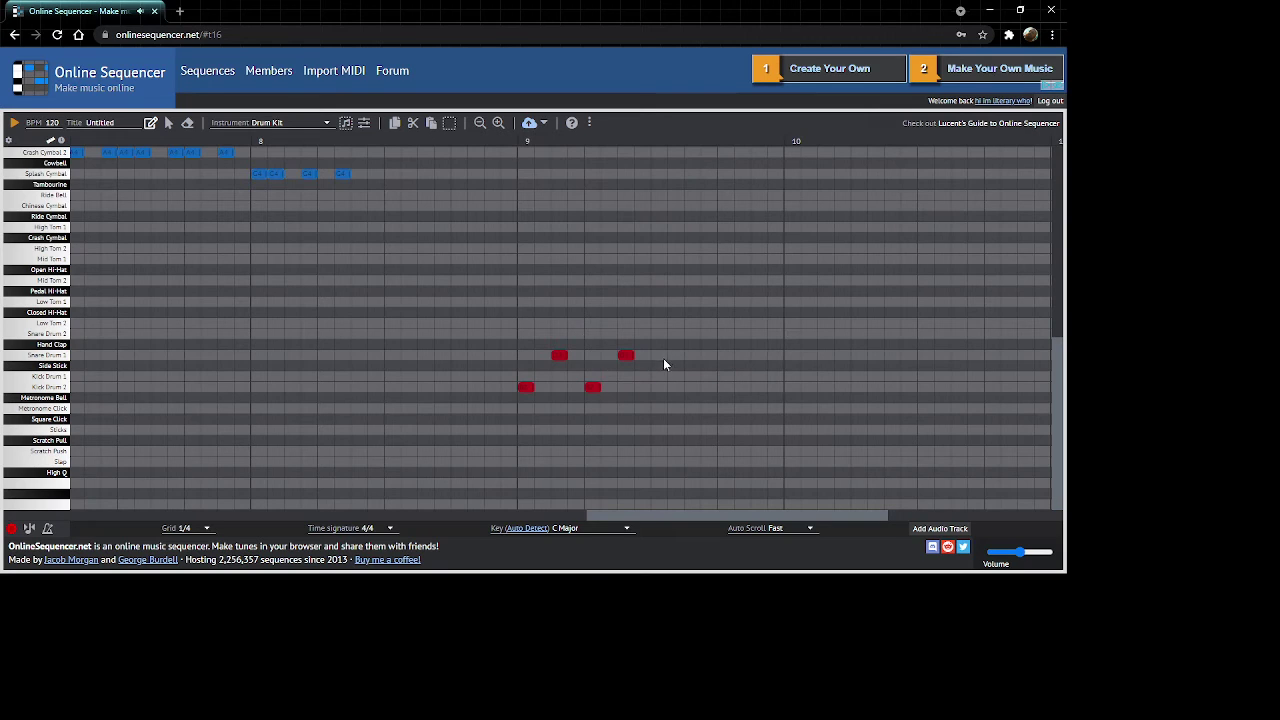
pyautogui.click(662, 387)
pyautogui.click(696, 355)
pyautogui.click(728, 387)
pyautogui.click(762, 354)
# Draw a fill in measure 8 with Kick Drum 2 and Snare Drum 1 together on beats 3, 4 and the last off-beat.
pyautogui.moveTo(809, 511); pyautogui.dragTo(772, 511)
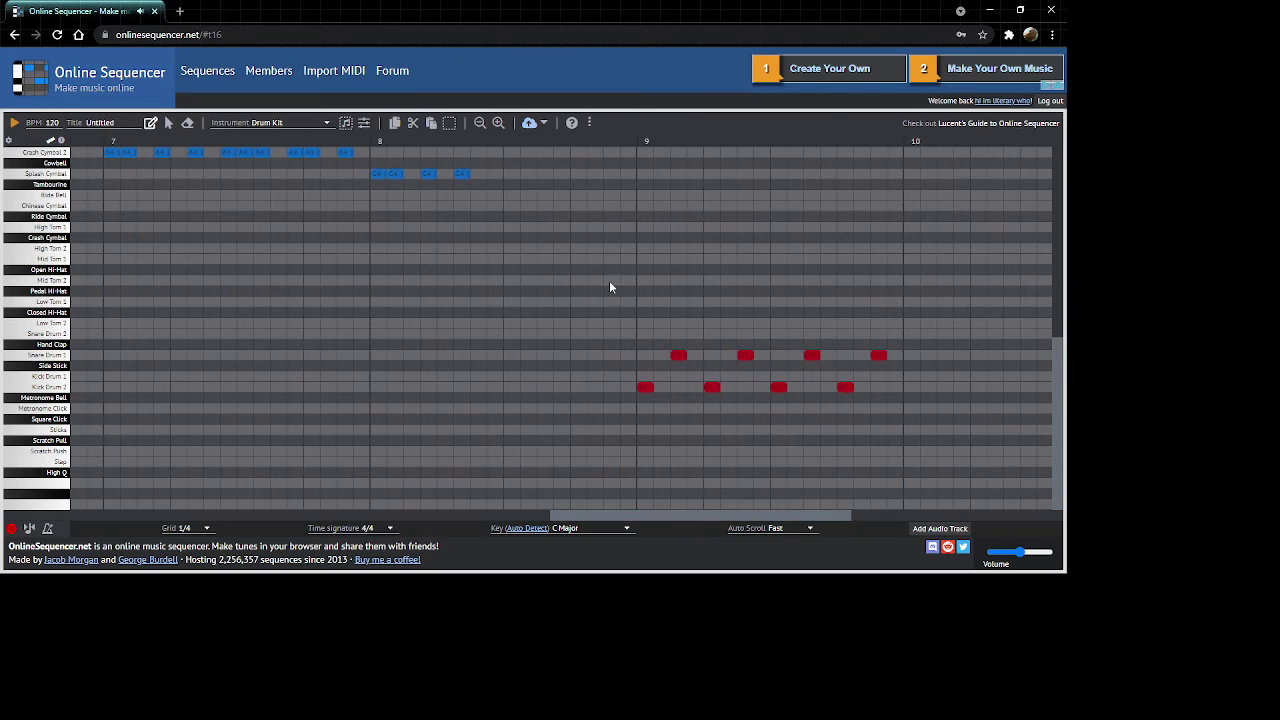
pyautogui.click(578, 387)
pyautogui.click(611, 387)
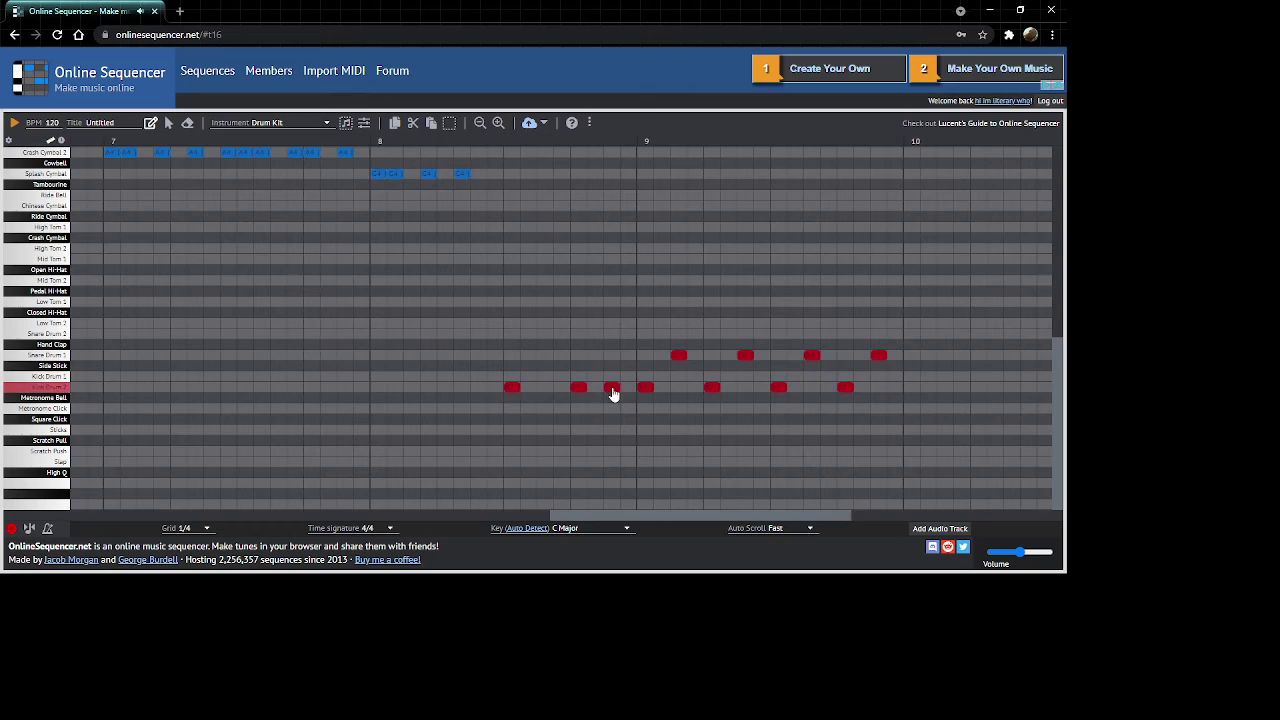
pyautogui.click(511, 355)
pyautogui.click(612, 356)
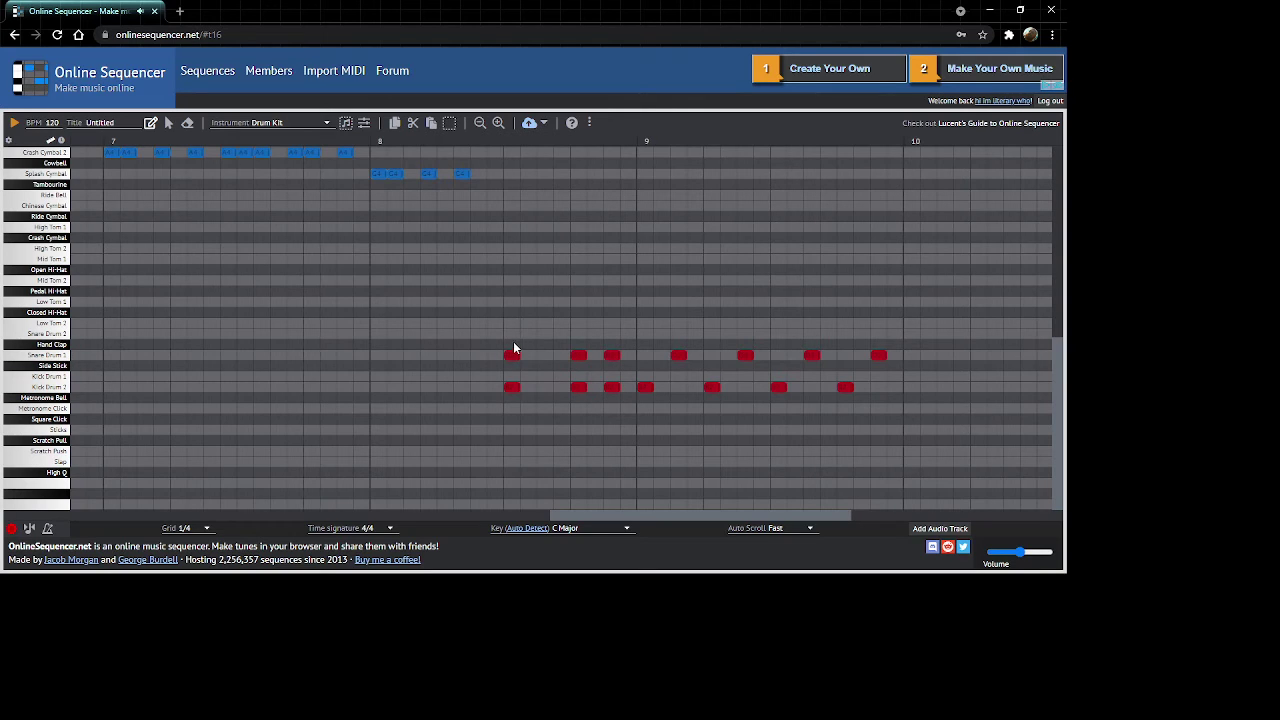
# Preview the hi-hat sounds and add three Open Hi-Hat hits above the kick and snare hits of the measure 8 fill.
pyautogui.moveTo(513, 336); pyautogui.dragTo(513, 326)
pyautogui.rightClick(513, 323)
pyautogui.click(50, 312)
pyautogui.click(52, 313)
pyautogui.click(62, 270)
pyautogui.click(511, 269)
pyautogui.click(611, 269)
# Play the drum fill and inspect the Drum Kit's volume setting among the instruments.
pyautogui.press('space')
pyautogui.press('space')
pyautogui.click(364, 123)
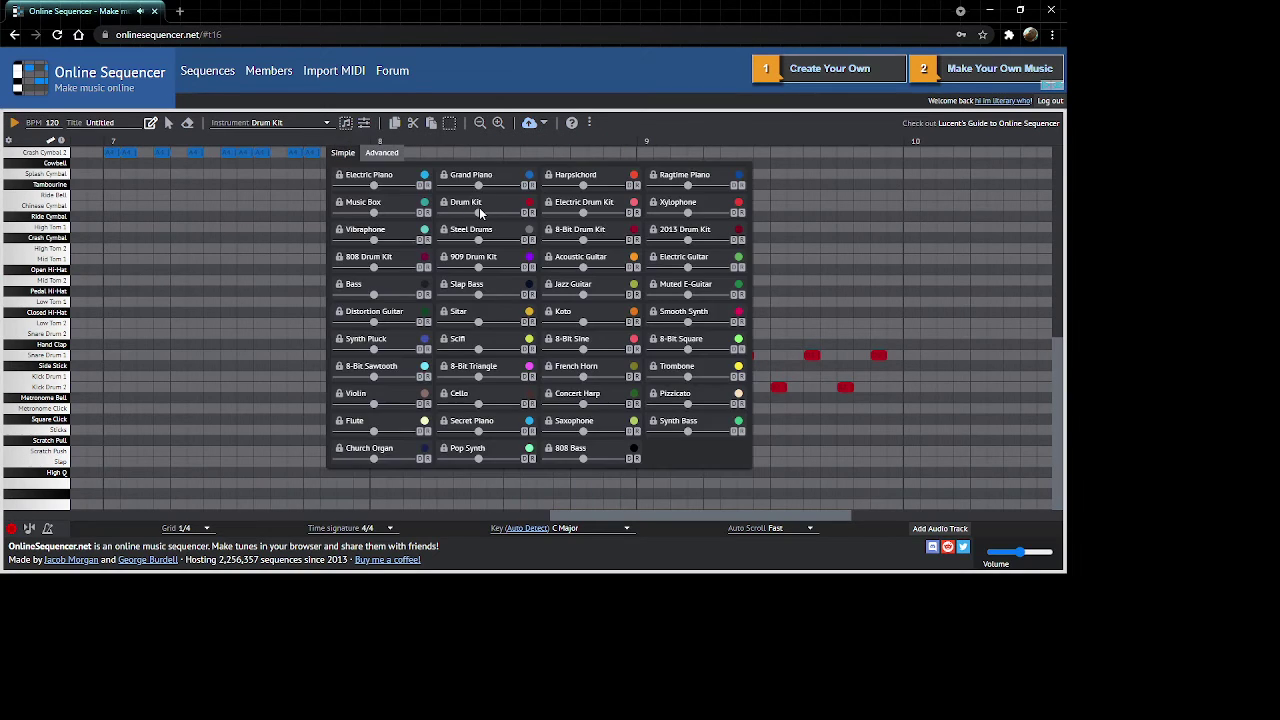
pyautogui.click(364, 123)
pyautogui.press('space')
pyautogui.press('space')
# Paste a duplicate of all Drum Kit notes in place and cut it again.
pyautogui.scroll(3, 540, 240)
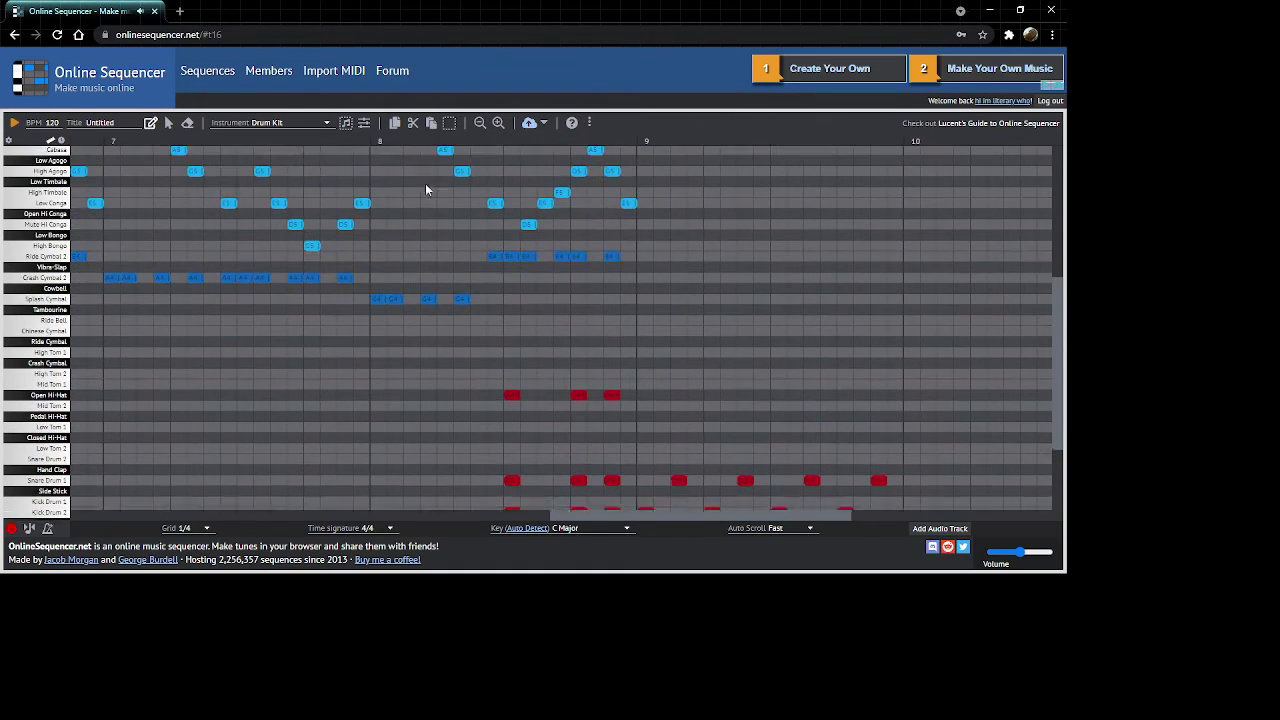
pyautogui.hotkey('ctrl', 'a')
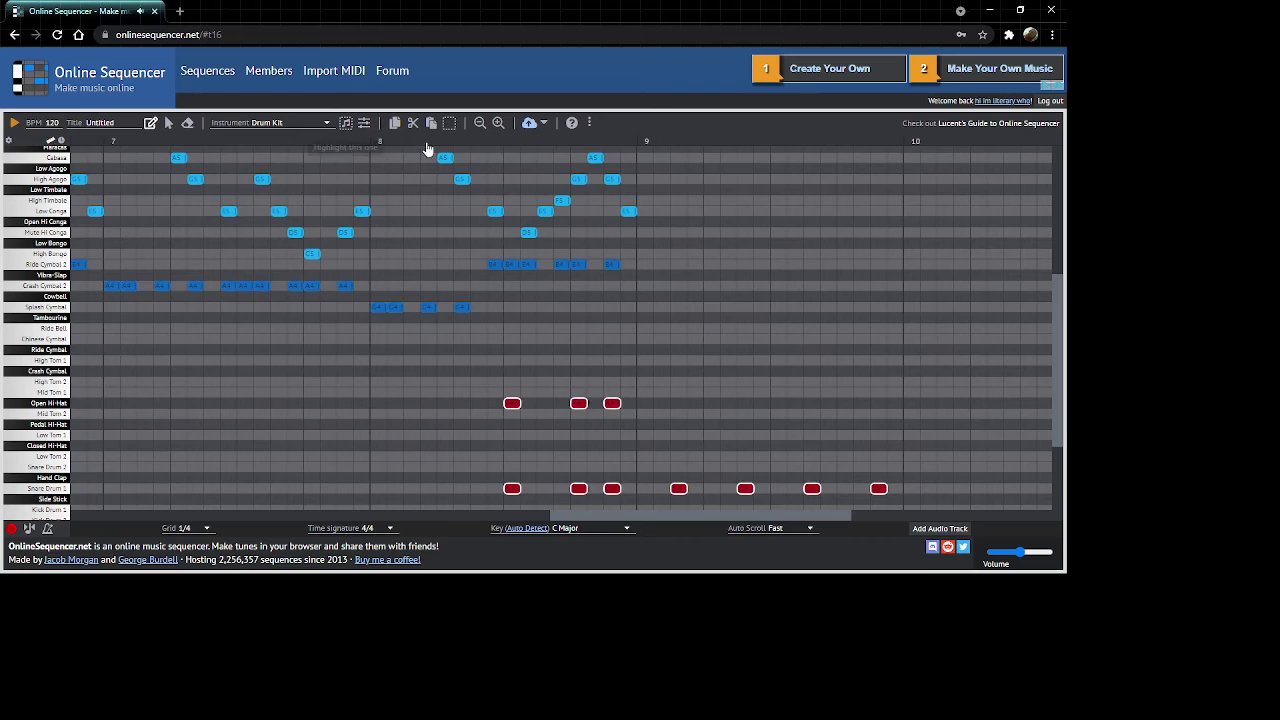
pyautogui.click(394, 124)
pyautogui.click(432, 126)
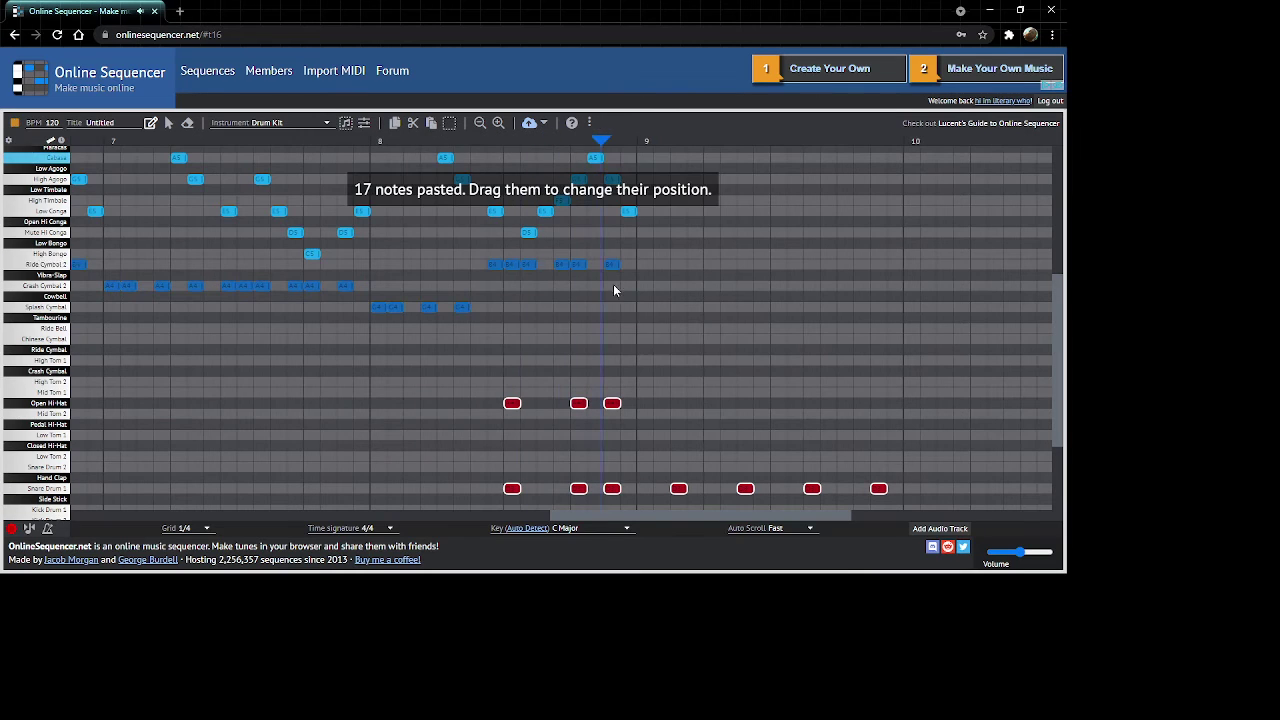
pyautogui.click(412, 123)
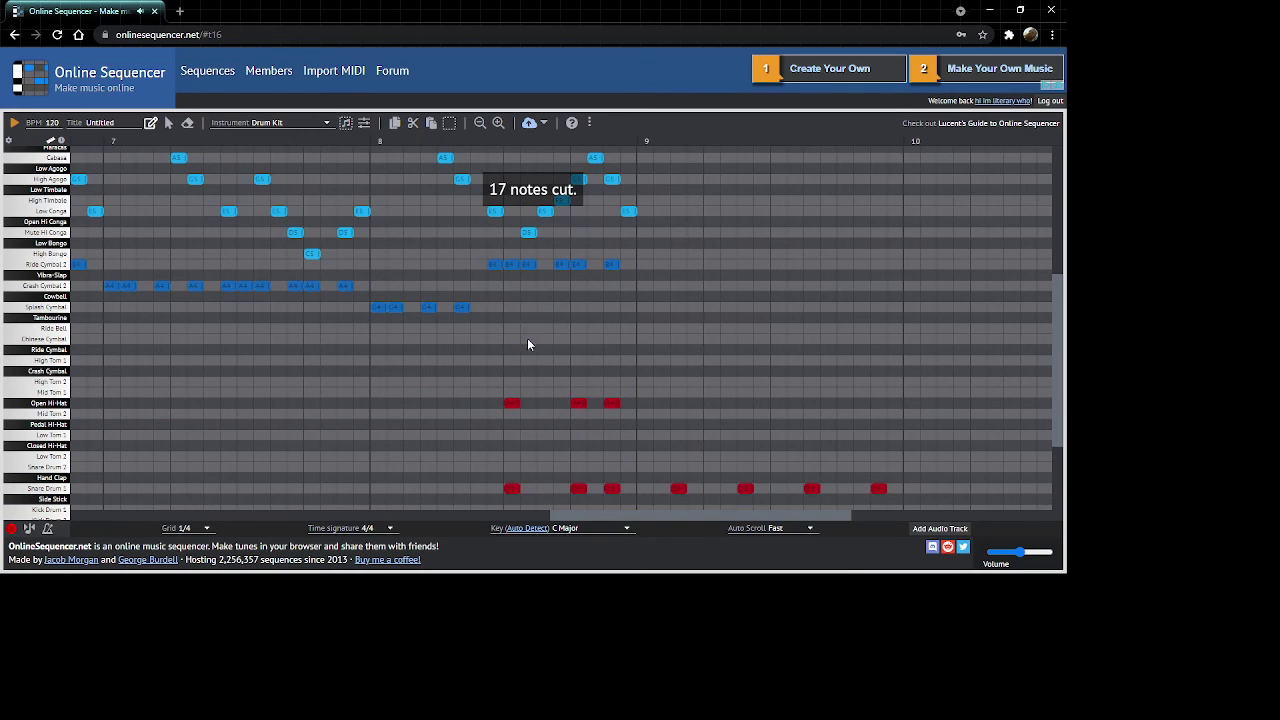
# Add Chinese Cymbal hits on the last off-beat of measure 8 and the first beat of measure 9, and play them.
pyautogui.click(527, 340)
pyautogui.click(576, 340)
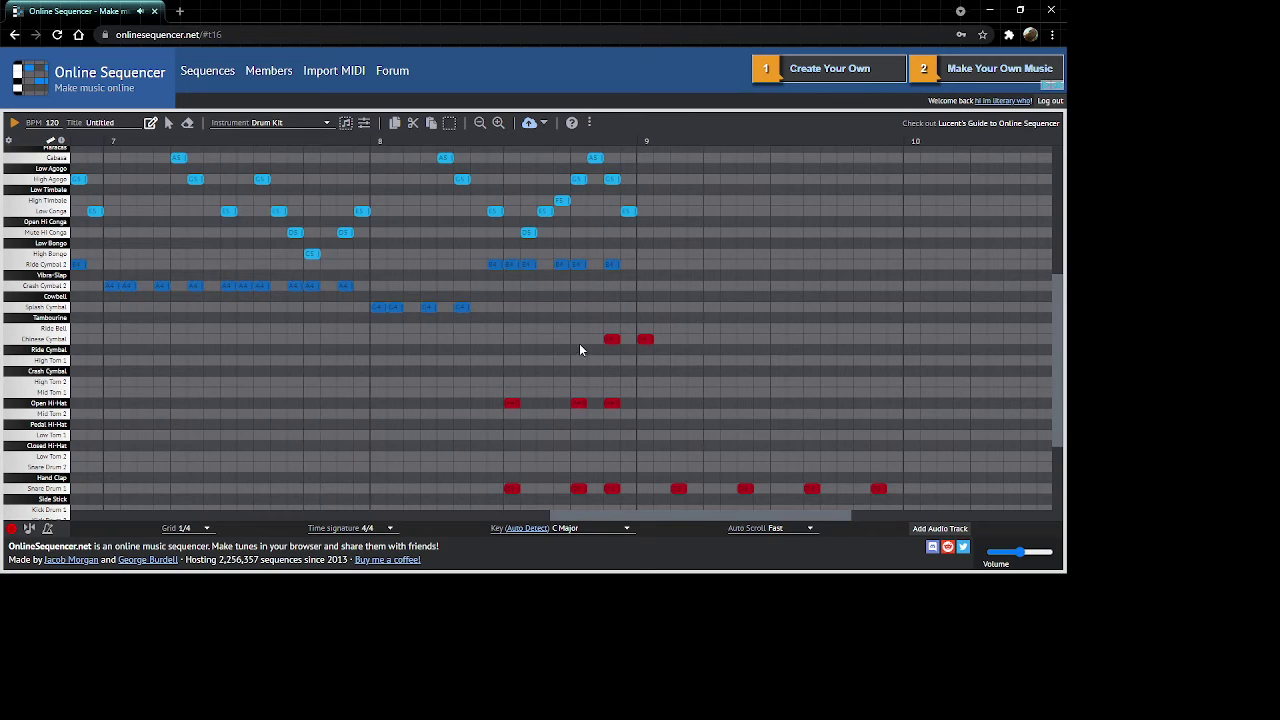
pyautogui.click(645, 341)
pyautogui.press('space')
pyautogui.press('space')
# Add a Kick Drum 2 hit after beat 3 of measure 8 and four Closed Hi-Hat hits matching the fill's kicks.
pyautogui.scroll(-1, 401, 290)
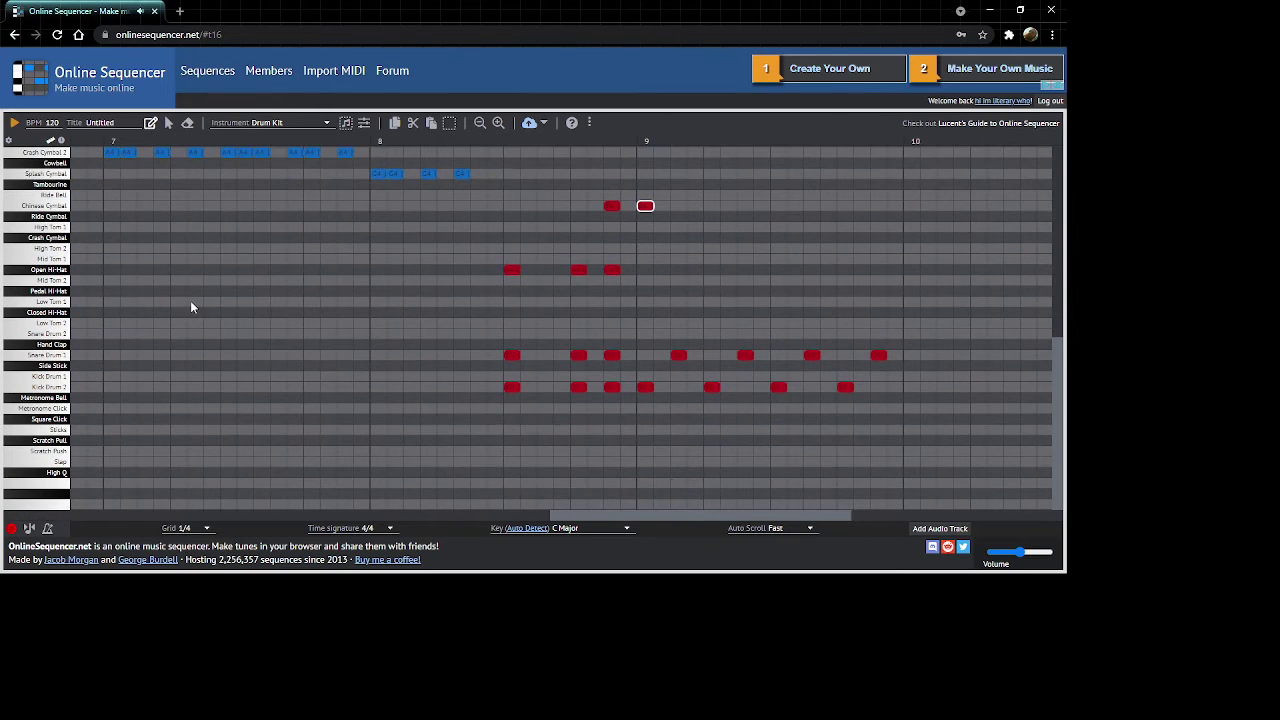
pyautogui.click(545, 387)
pyautogui.click(545, 365)
pyautogui.moveTo(513, 366); pyautogui.dragTo(626, 321)
pyautogui.click(511, 335)
pyautogui.moveTo(512, 320); pyautogui.dragTo(632, 321)
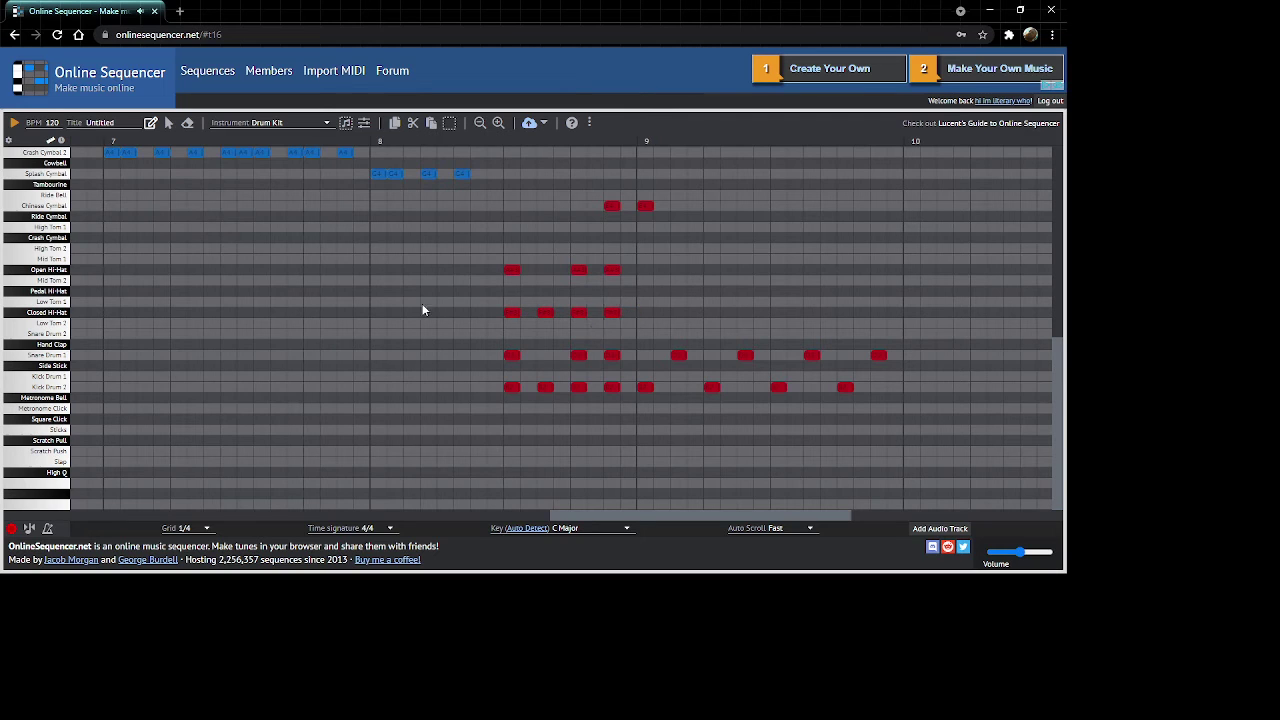
# Review the note rows and play the drum fill leading into measure 9.
pyautogui.scroll(1, 474, 398)
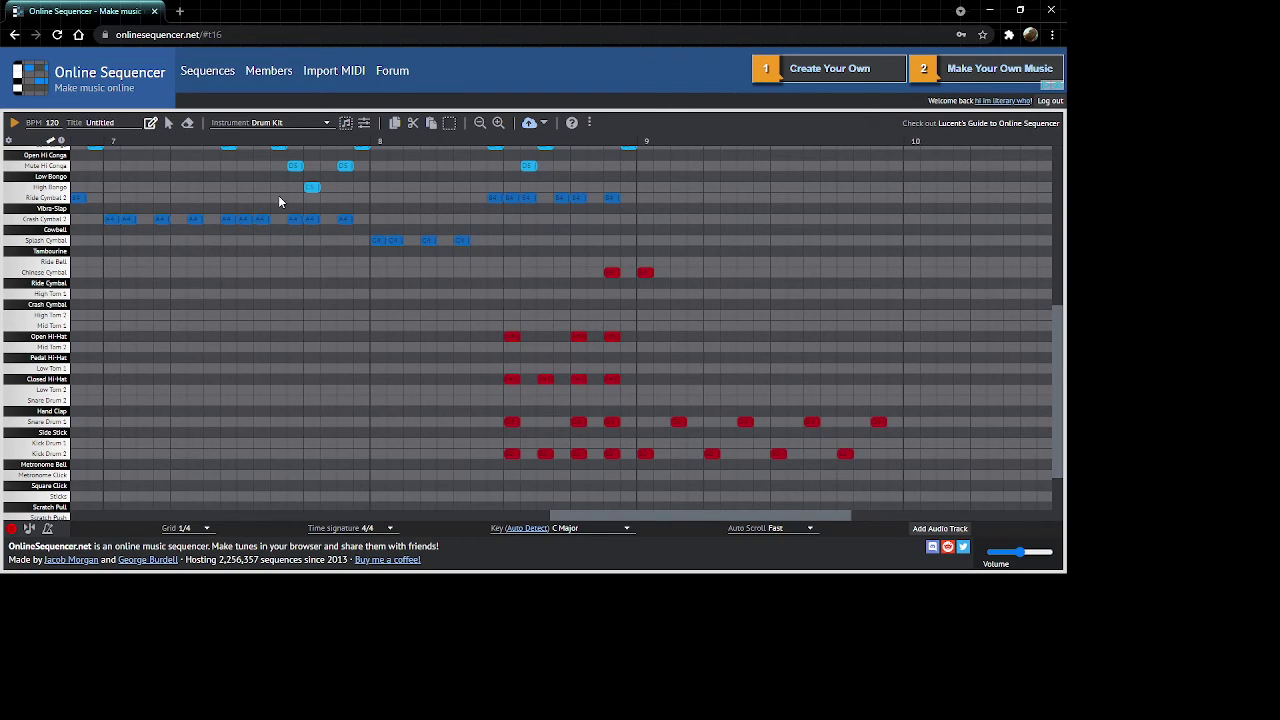
pyautogui.scroll(3, 540, 382)
pyautogui.scroll(-1, 537, 380)
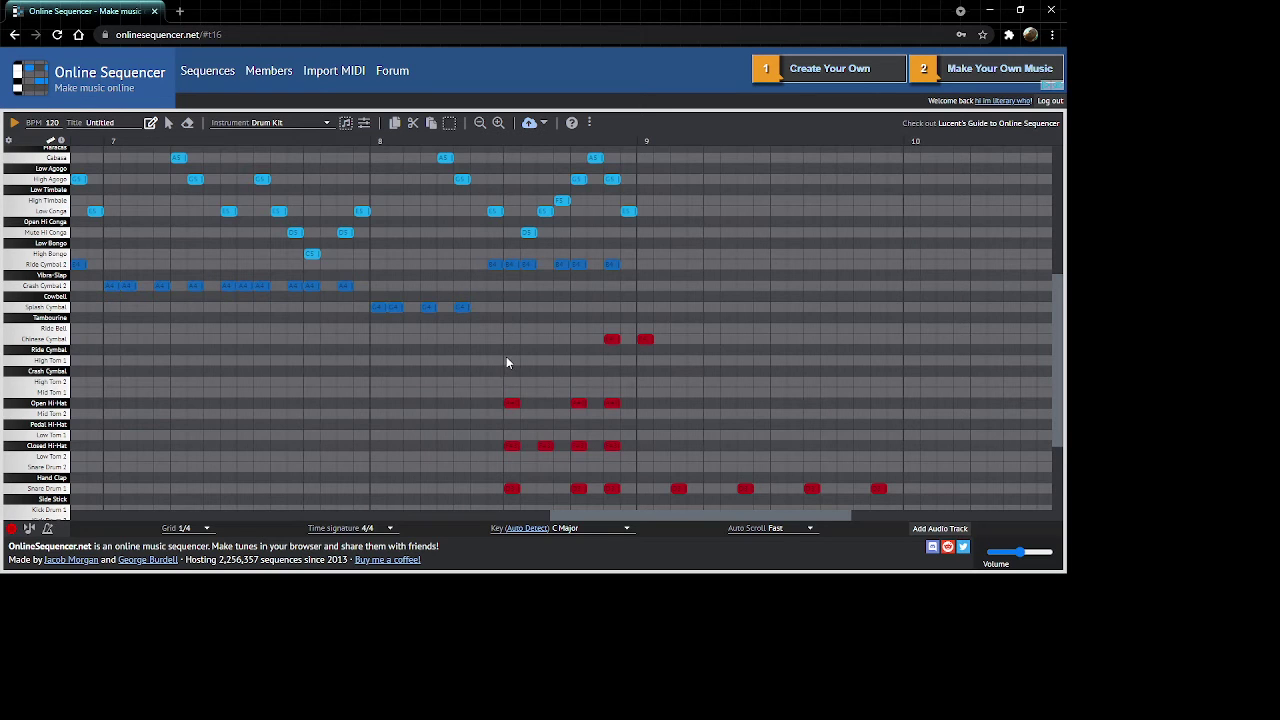
pyautogui.press('space')
pyautogui.scroll(-3, 588, 340)
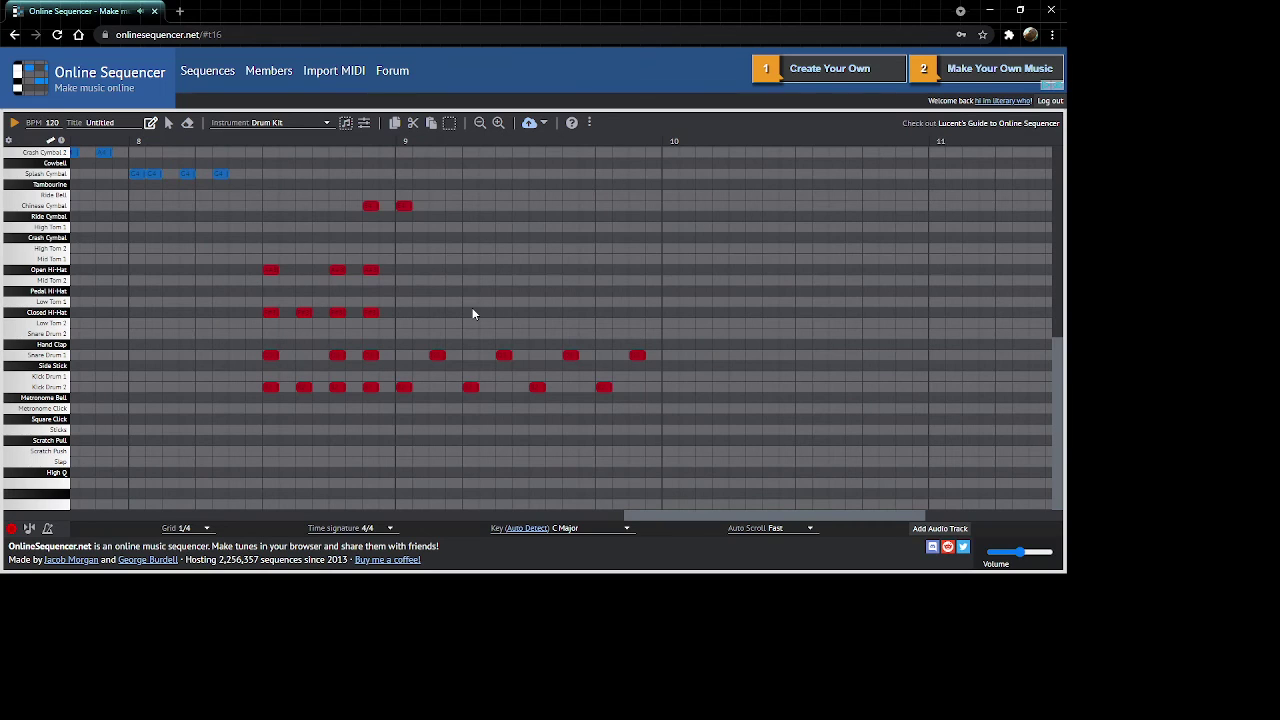
# Fill all of measure 9 with consecutive Closed Hi-Hat hits and play the result.
pyautogui.click(406, 313)
pyautogui.moveTo(433, 318); pyautogui.dragTo(656, 314)
pyautogui.press('space')
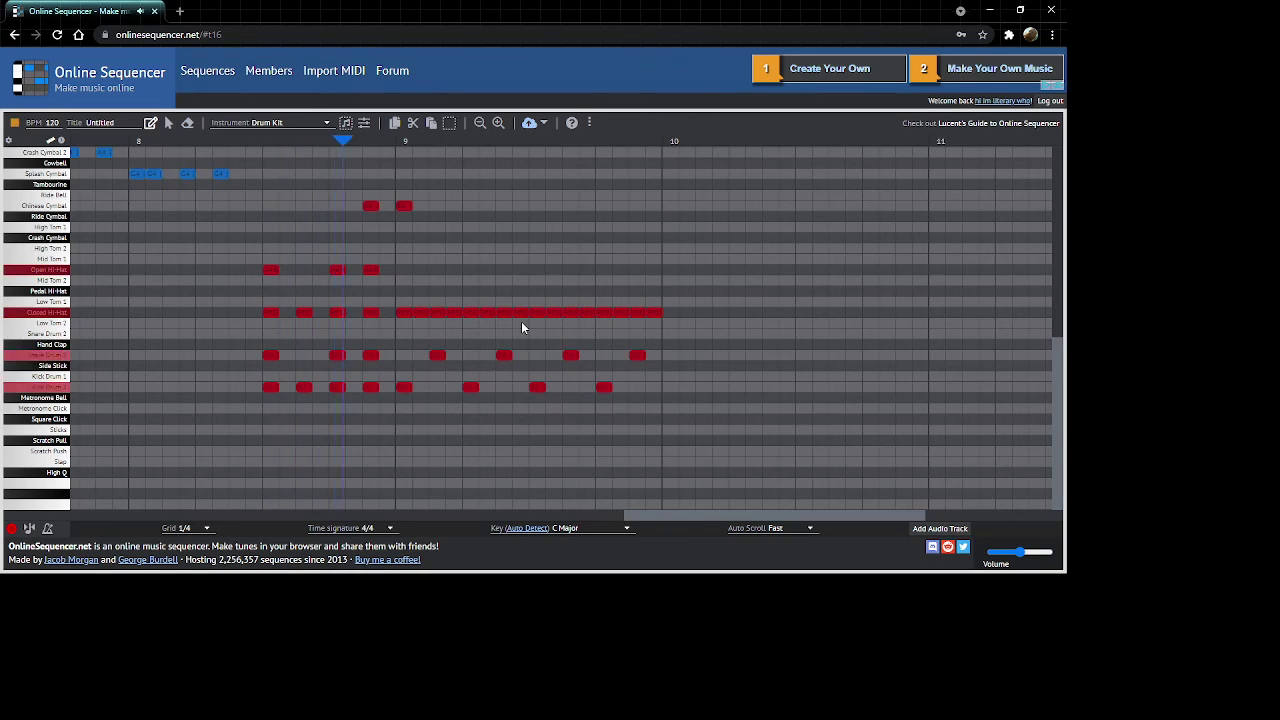
pyautogui.press('space')
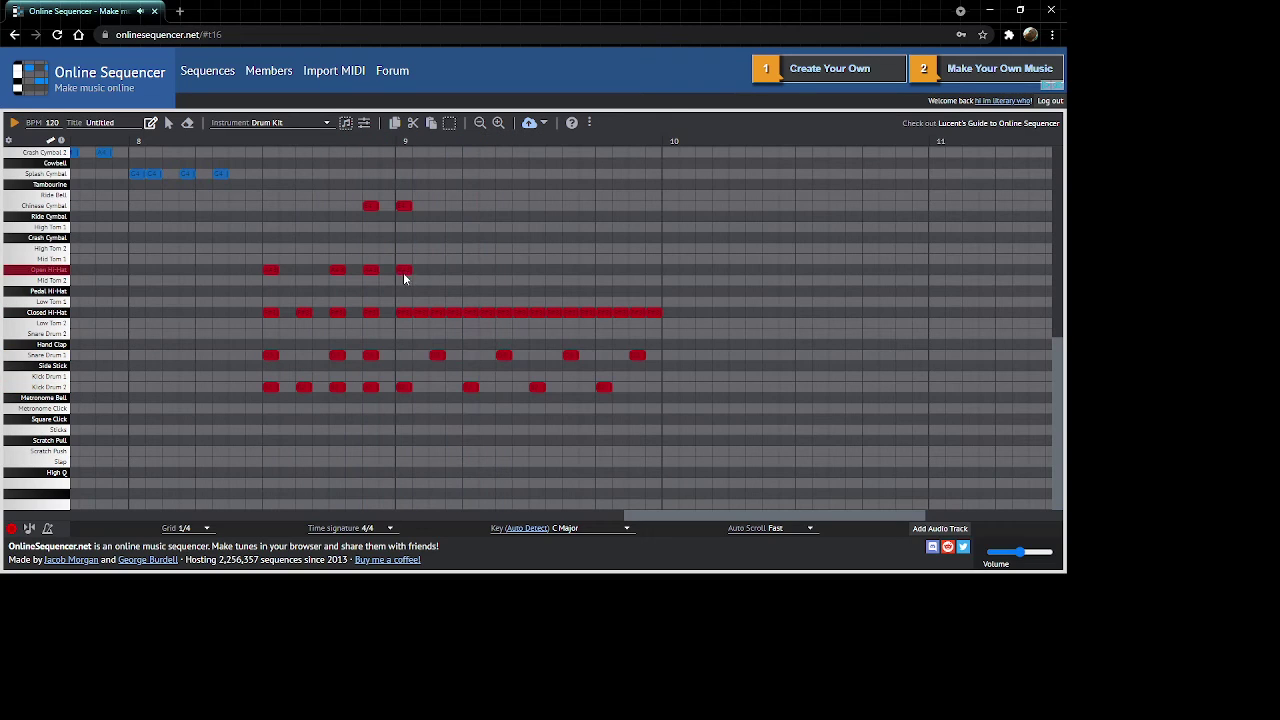
# Add an Open Hi-Hat hit on each of the four kick beats of measure 9 and play the pattern.
pyautogui.click(403, 270)
pyautogui.click(470, 270)
pyautogui.click(537, 270)
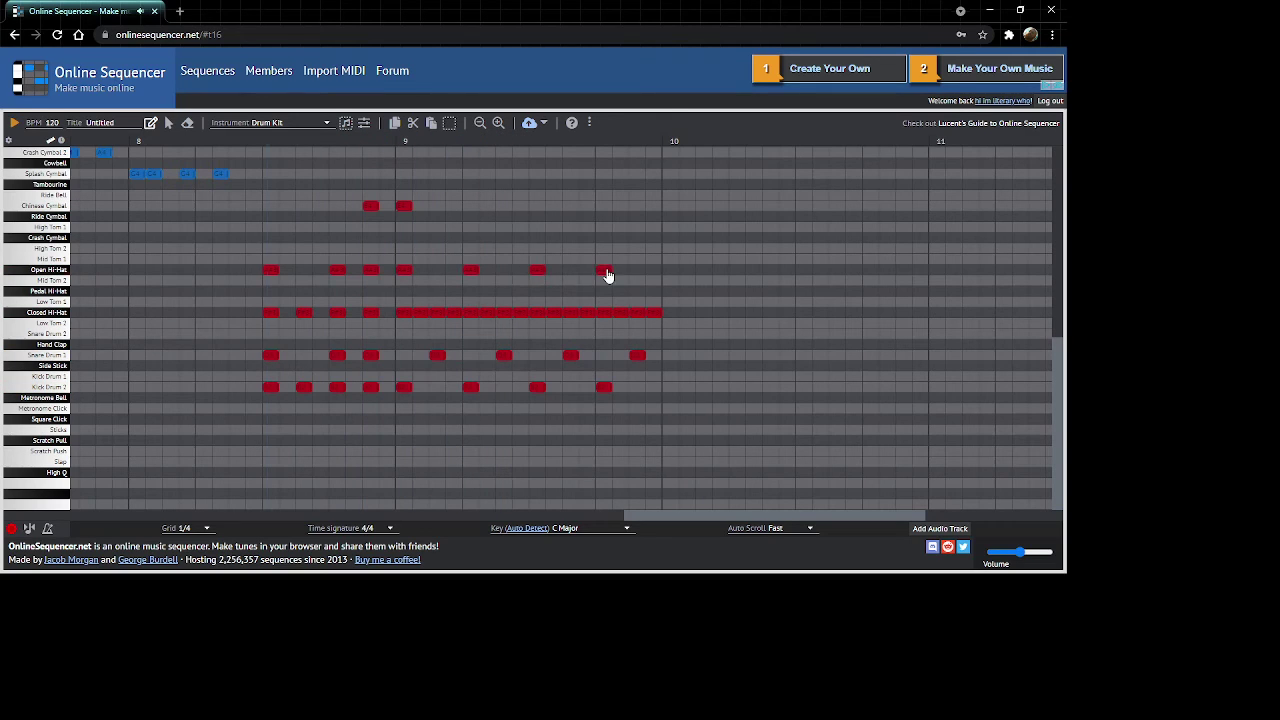
pyautogui.press('space')
pyautogui.press('space')
# Copy the 30 drum notes of measure 9 and paste them into measure 10.
pyautogui.click(168, 122)
pyautogui.moveTo(753, 181); pyautogui.dragTo(403, 447)
pyautogui.click(394, 122)
pyautogui.click(431, 122)
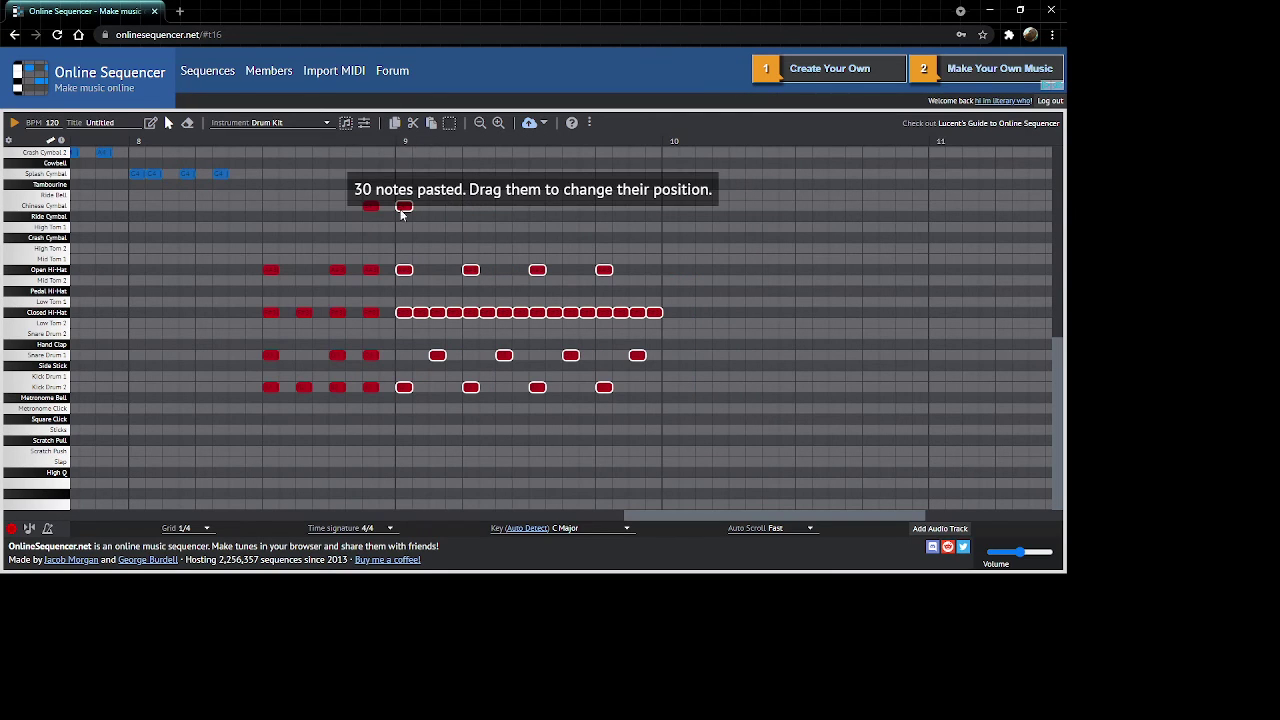
pyautogui.moveTo(402, 213); pyautogui.dragTo(671, 213)
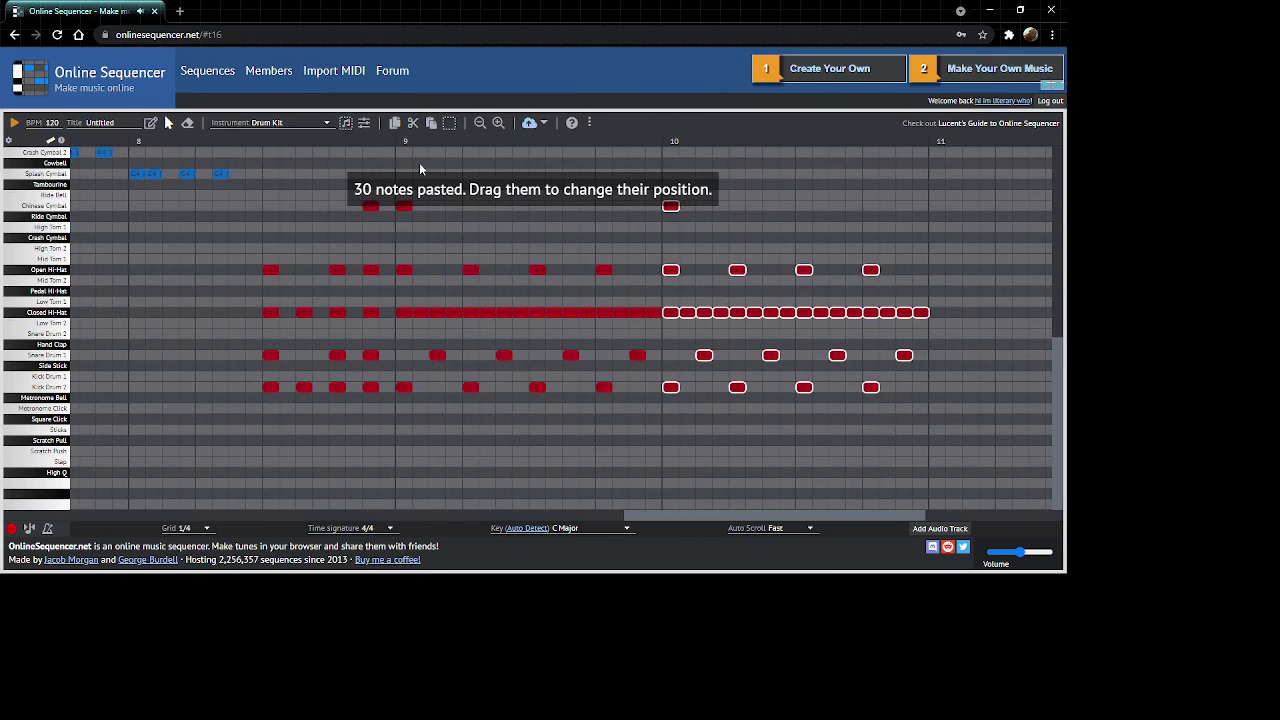
# Copy the 60 drum notes of measures 9 and 10 and paste them into measures 11 and 12.
pyautogui.moveTo(403, 158); pyautogui.dragTo(998, 490)
pyautogui.click(394, 122)
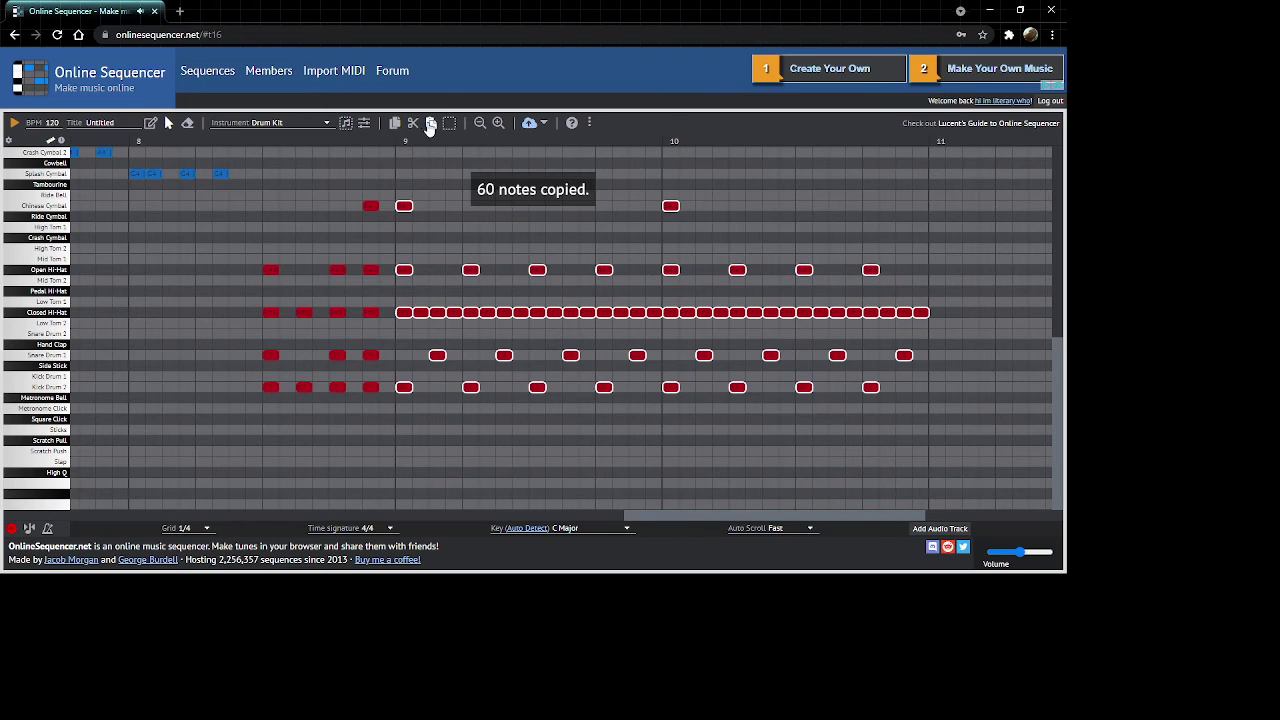
pyautogui.click(431, 122)
pyautogui.moveTo(406, 206); pyautogui.dragTo(939, 211)
pyautogui.hscroll(8, 926, 209)
pyautogui.moveTo(604, 173); pyautogui.dragTo(624, 173)
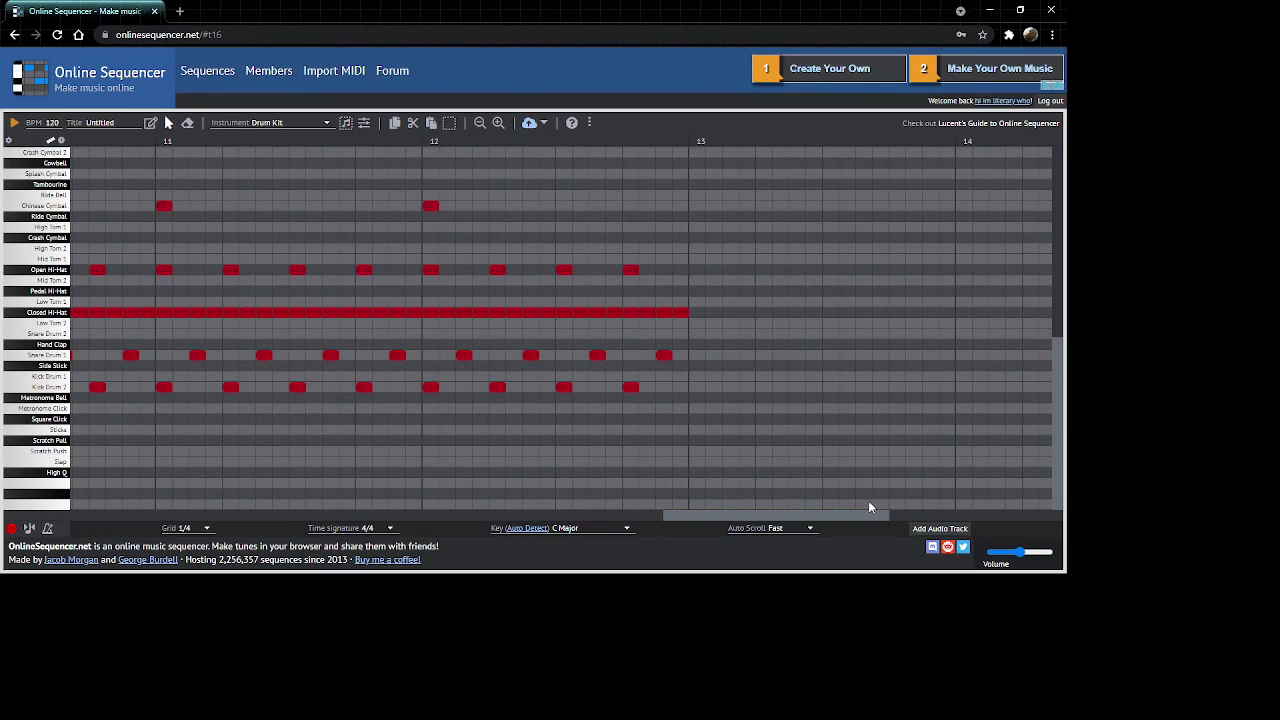
# Try copying the 15-note drum fill from the second half of measure 8 into the second half of measure 12, and play it.
pyautogui.moveTo(829, 520); pyautogui.dragTo(640, 527)
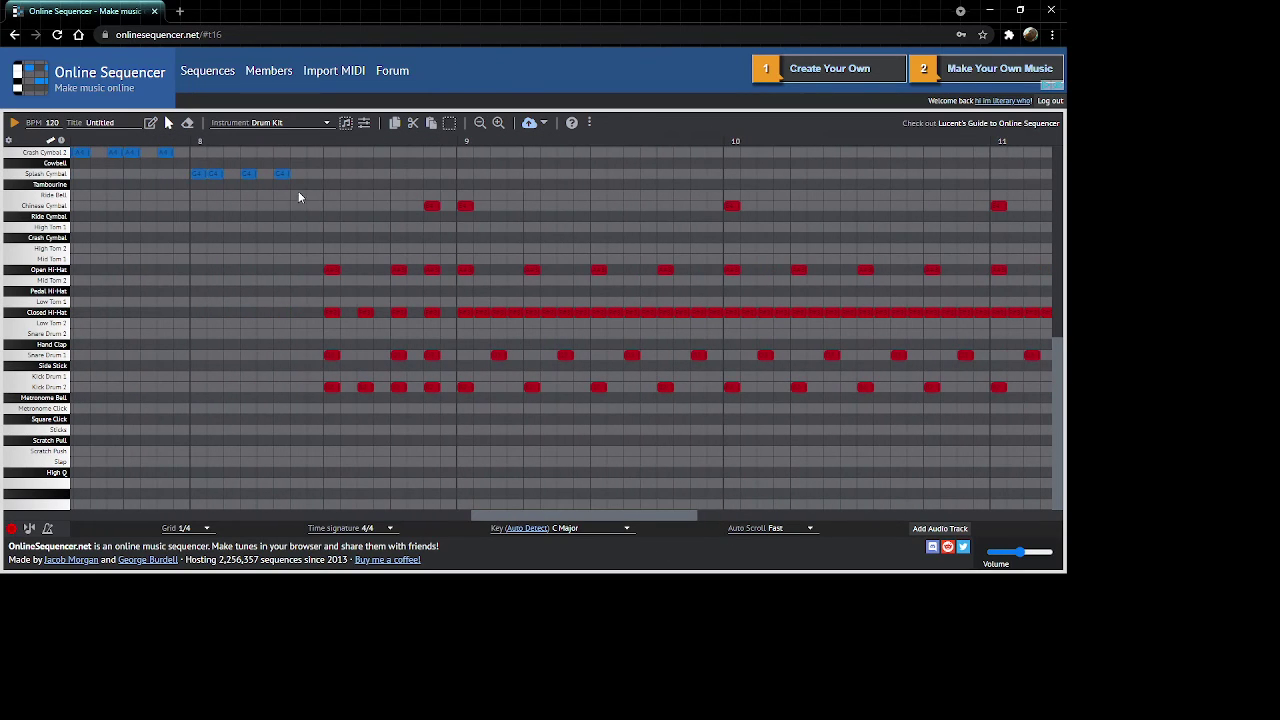
pyautogui.moveTo(316, 180); pyautogui.dragTo(447, 439)
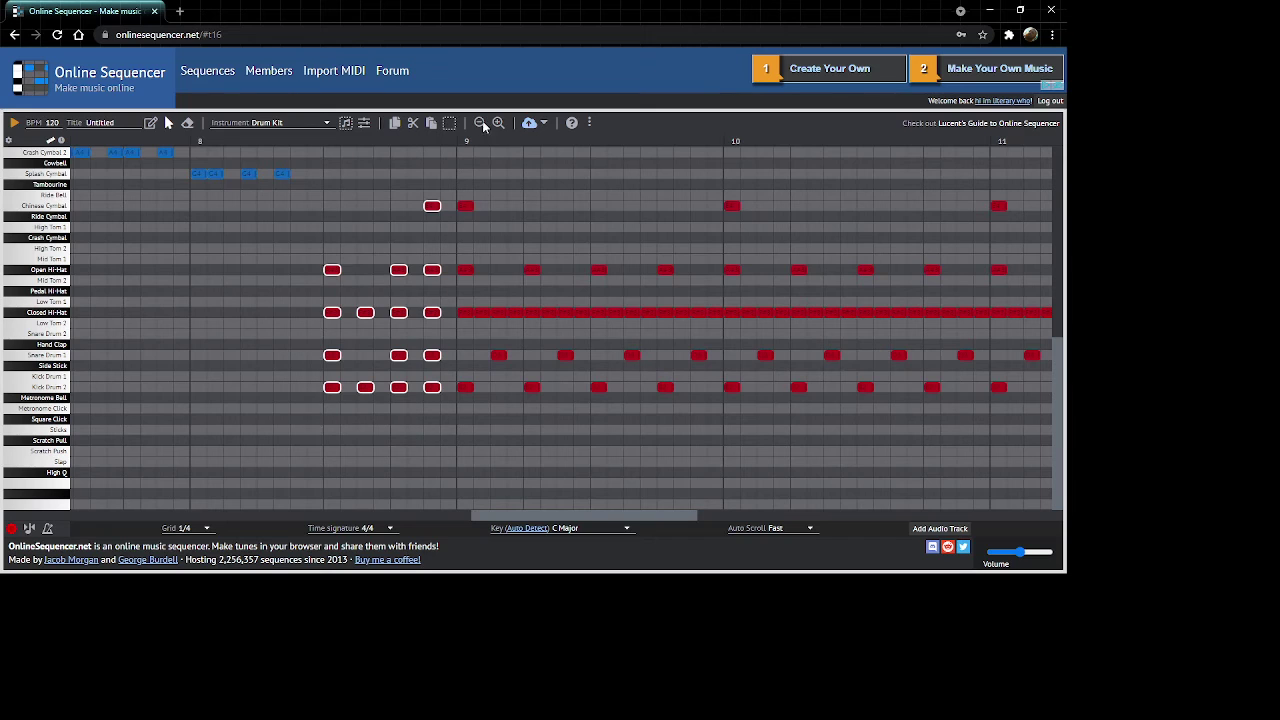
pyautogui.click(393, 125)
pyautogui.click(431, 123)
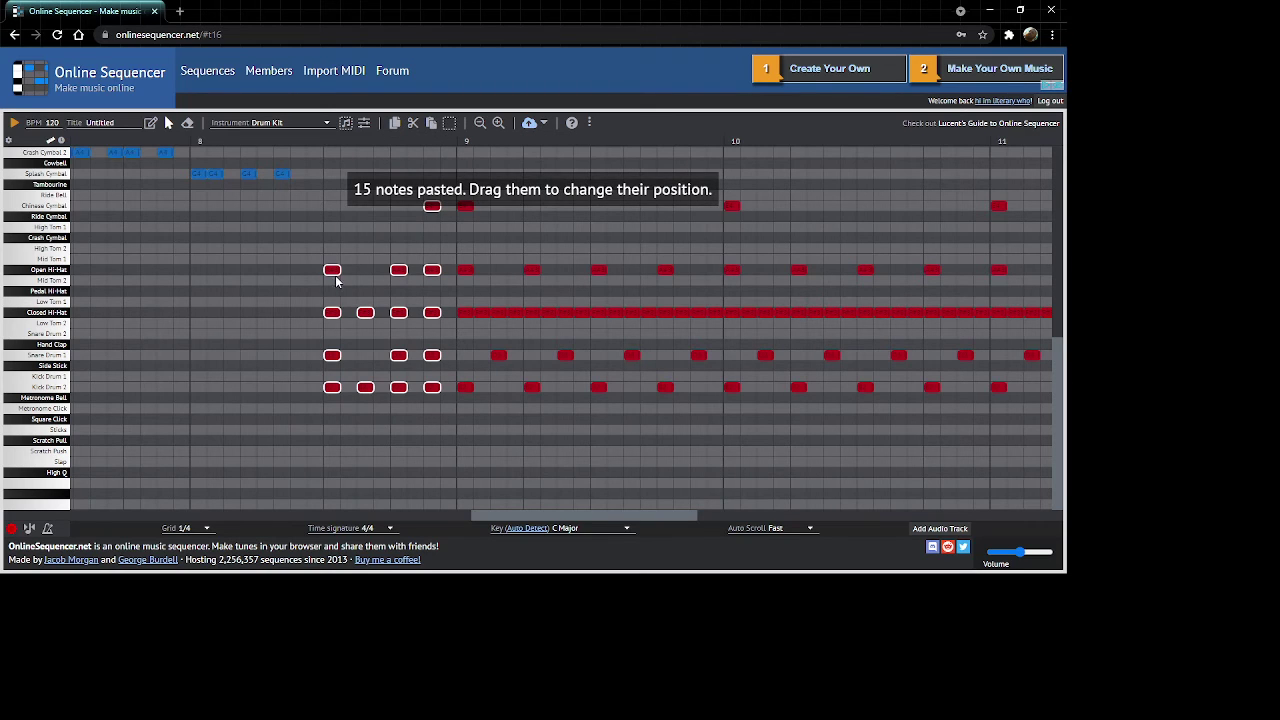
pyautogui.hscroll(10, 335, 281)
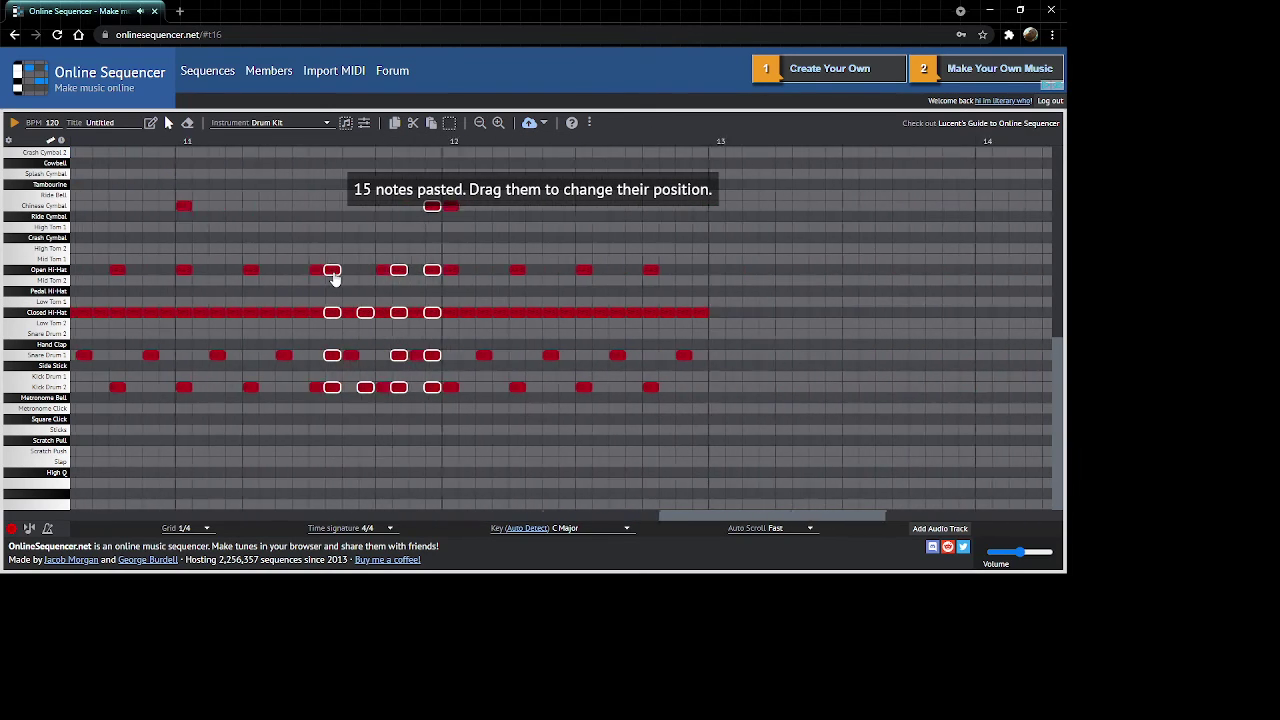
pyautogui.hscroll(4, 335, 280)
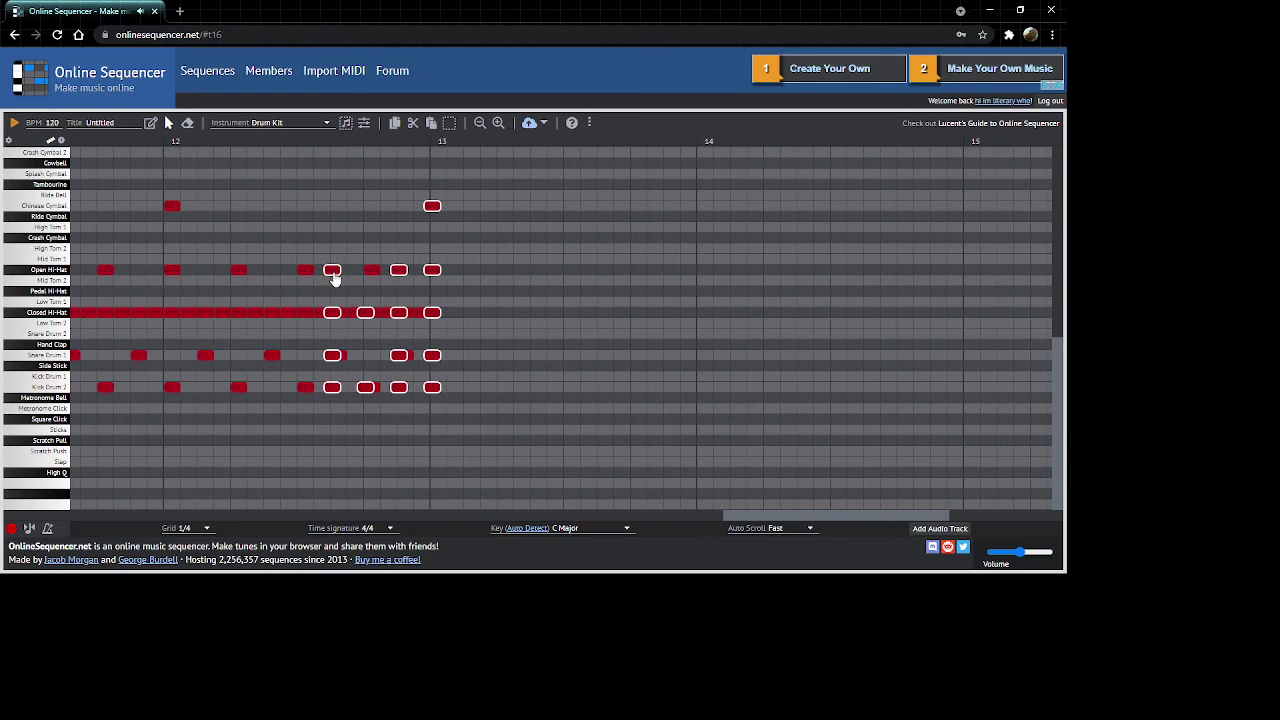
pyautogui.moveTo(335, 279); pyautogui.dragTo(325, 278)
pyautogui.press('space')
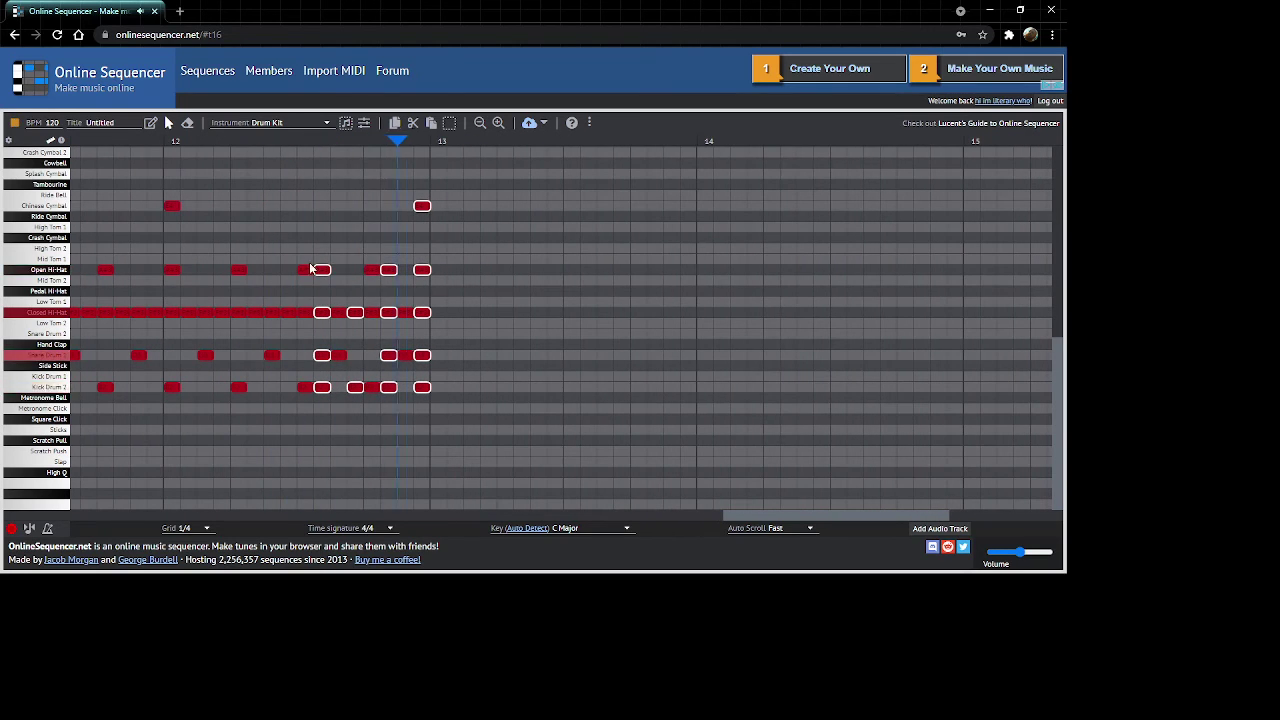
pyautogui.click(583, 371)
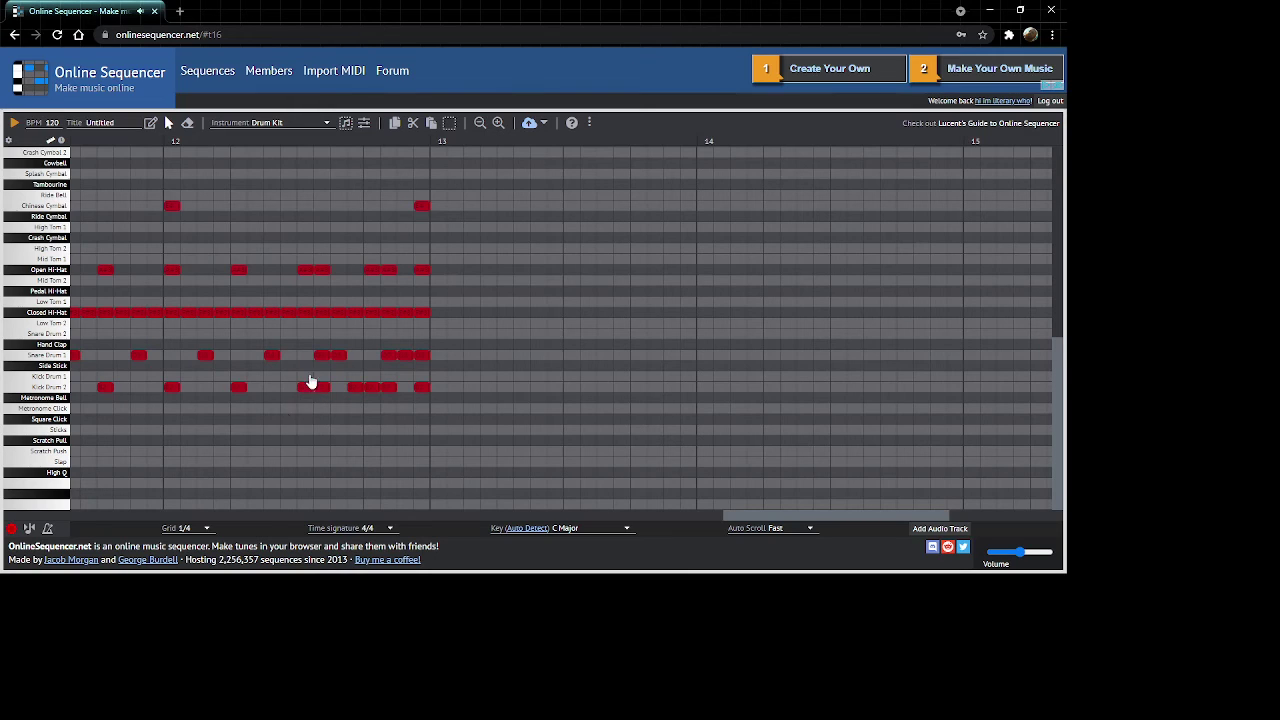
# Cut the drum notes in the second half of measure 12 and draw a new fill with six Kick Drum 2 and three Snare Drum 1 hits.
pyautogui.moveTo(304, 184); pyautogui.dragTo(532, 412)
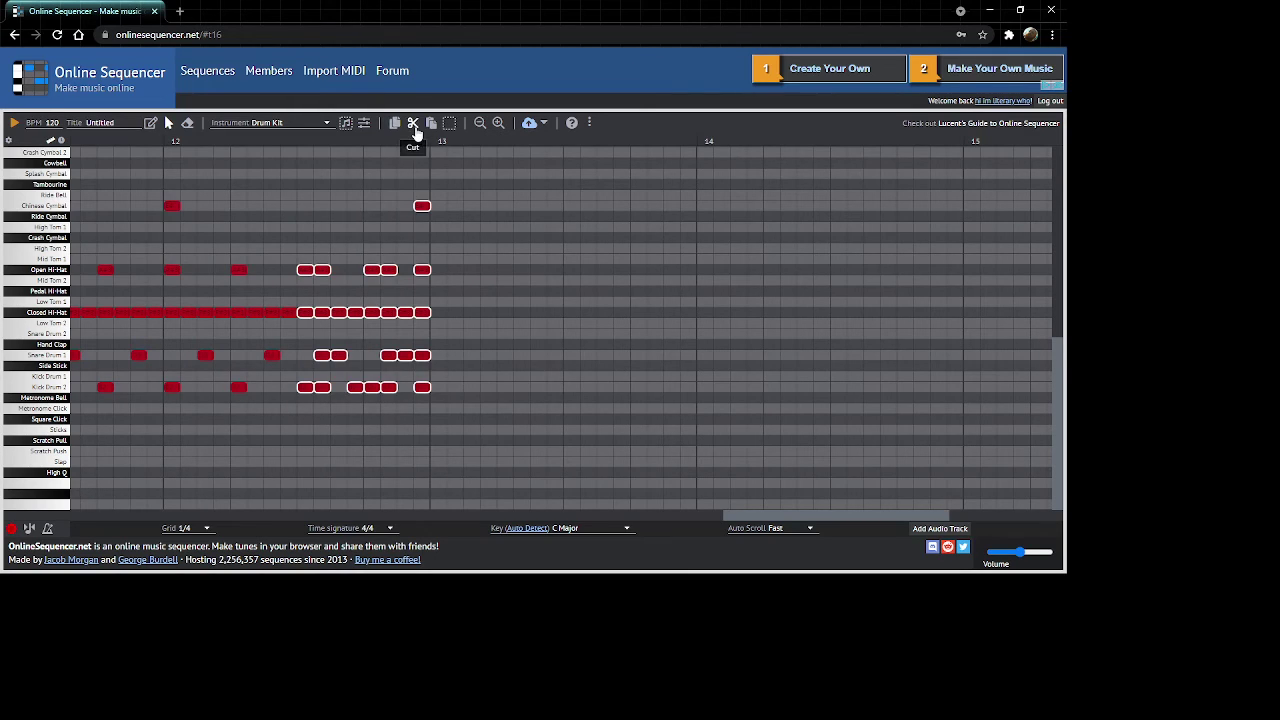
pyautogui.click(412, 122)
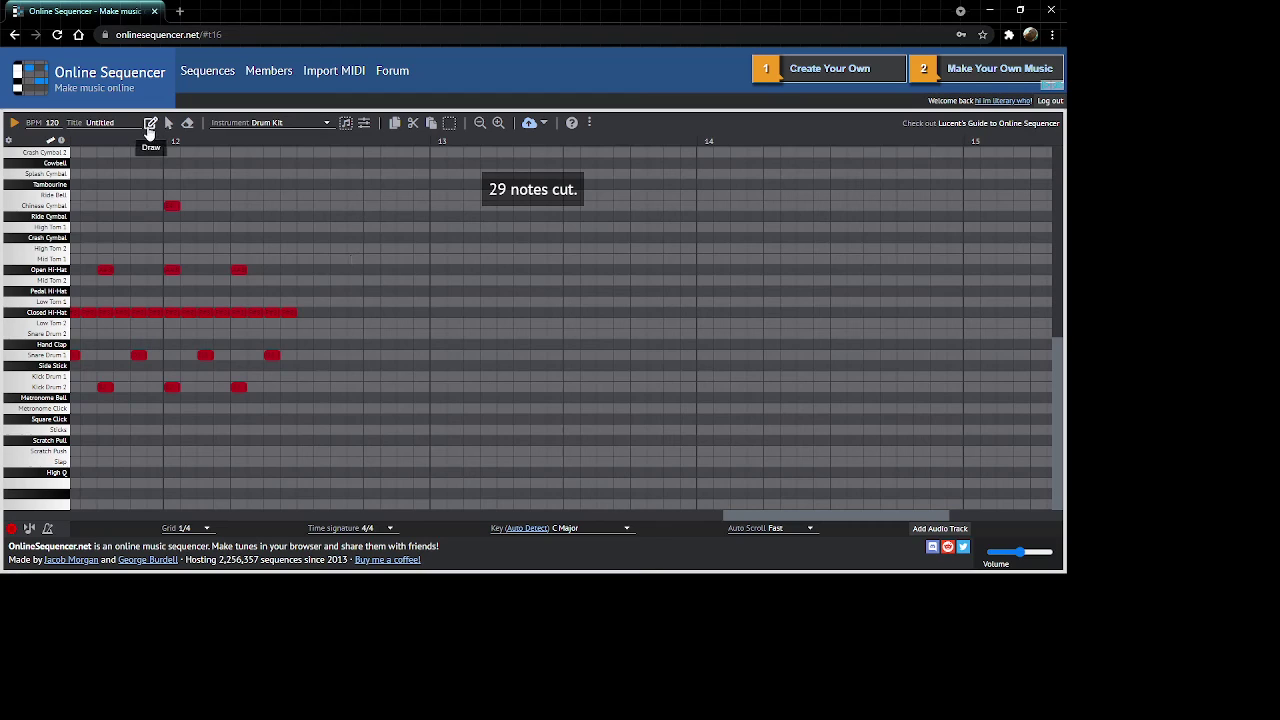
pyautogui.click(306, 388)
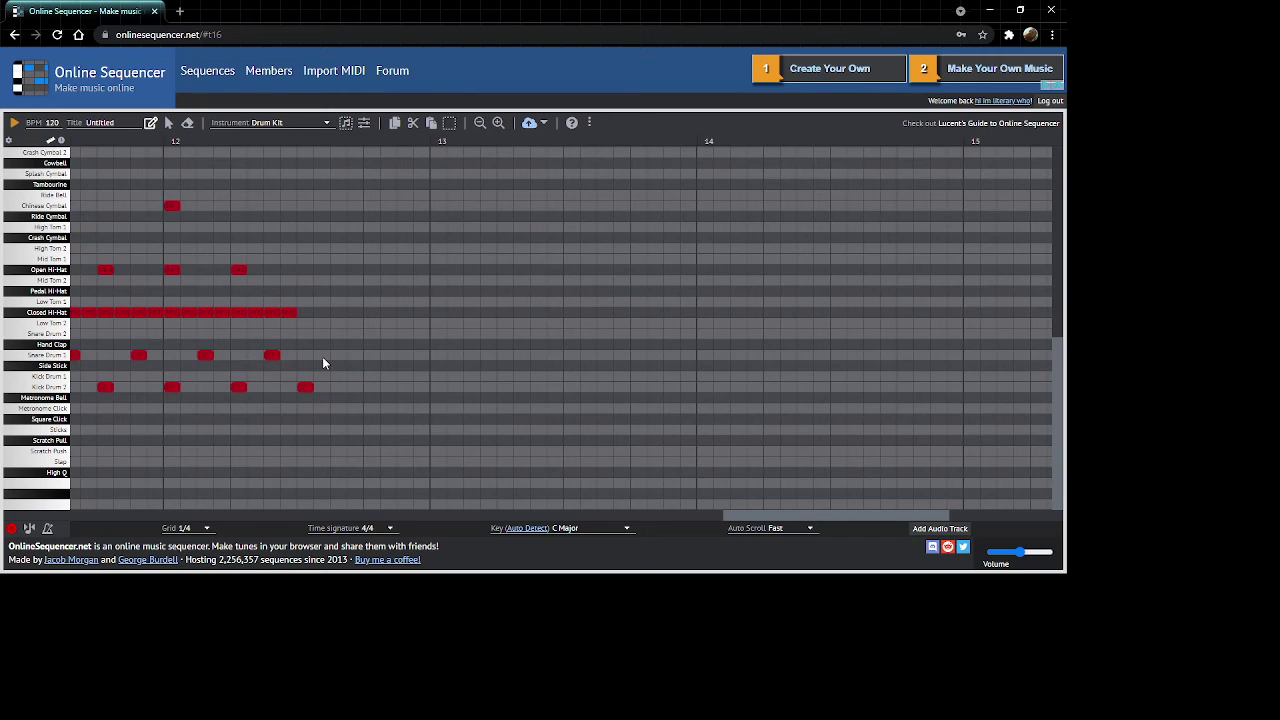
pyautogui.click(322, 387)
pyautogui.click(339, 355)
pyautogui.click(372, 388)
pyautogui.click(405, 388)
pyautogui.click(422, 388)
pyautogui.click(422, 355)
# Complete the measure 12 fill with continuous Closed Hi-Hat hits and three paired Open Hi-Hat and Chinese Cymbal accents, then play it.
pyautogui.moveTo(296, 317); pyautogui.dragTo(428, 314)
pyautogui.click(305, 270)
pyautogui.click(372, 270)
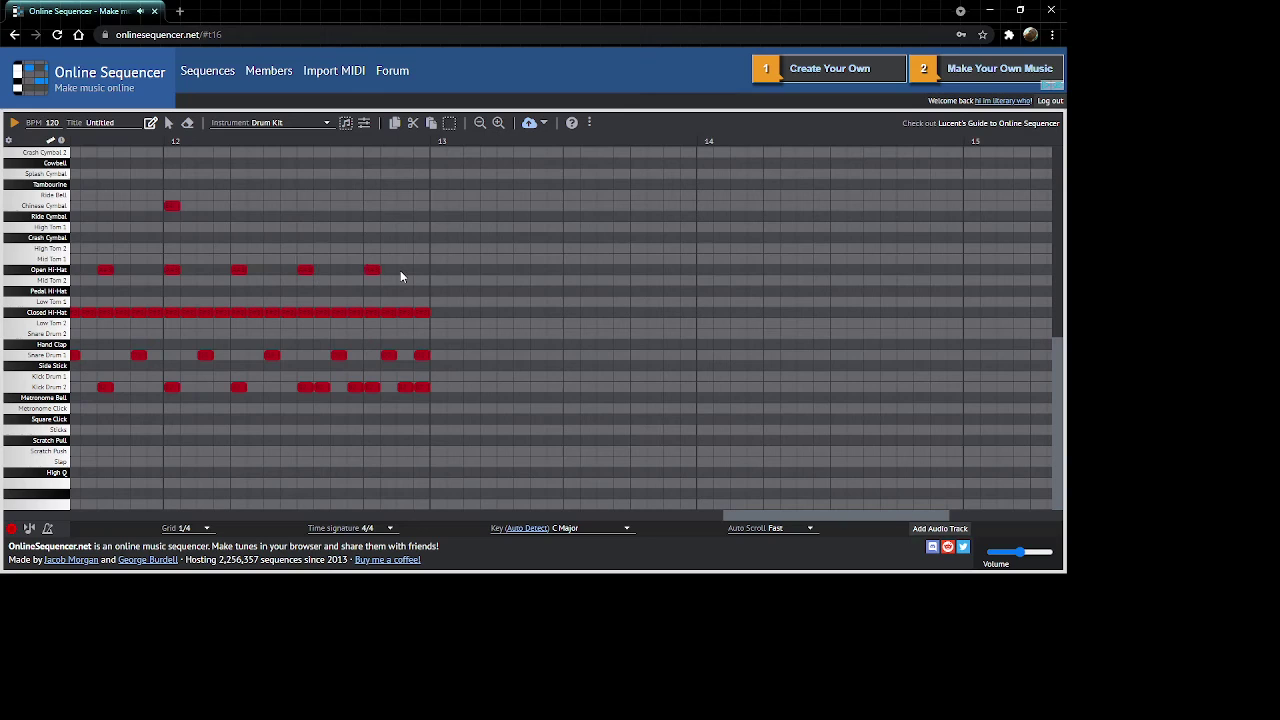
pyautogui.click(305, 206)
pyautogui.press('space')
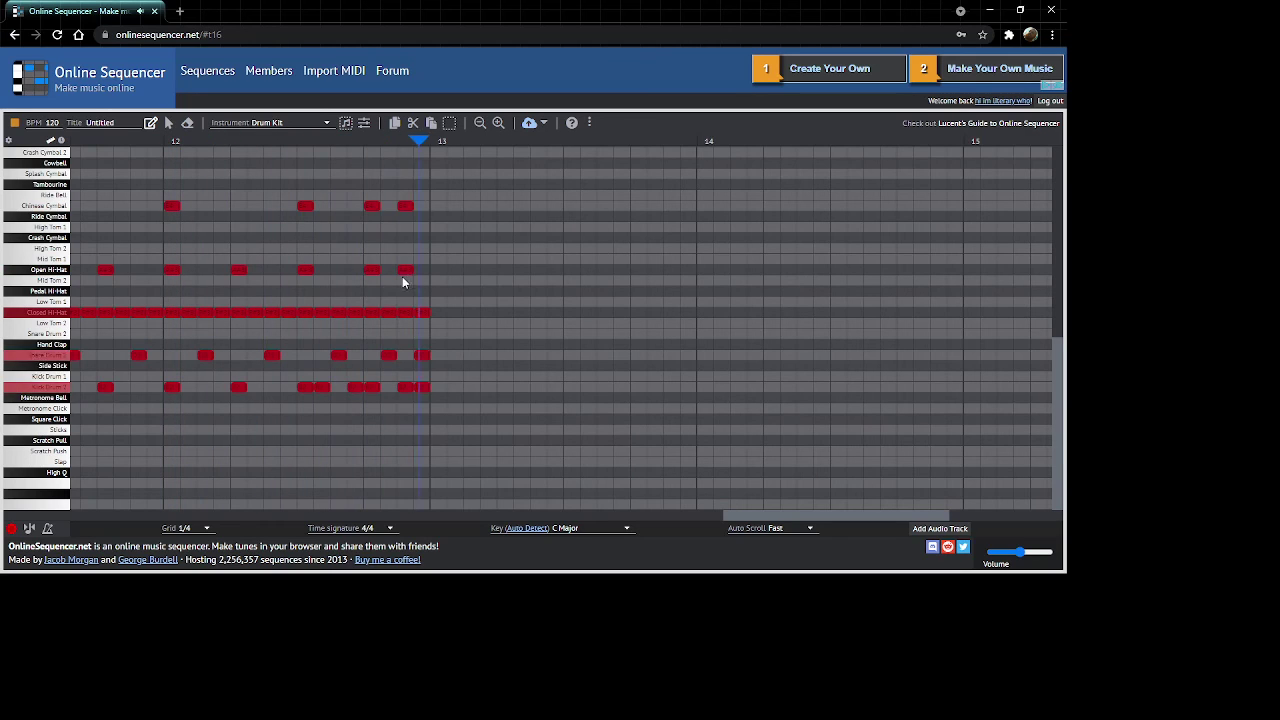
# Copy the 129 drum notes of measures 9 to 12 and paste them into measures 13 to 16.
pyautogui.moveTo(845, 517); pyautogui.dragTo(794, 517)
pyautogui.scroll(3, 730, 306)
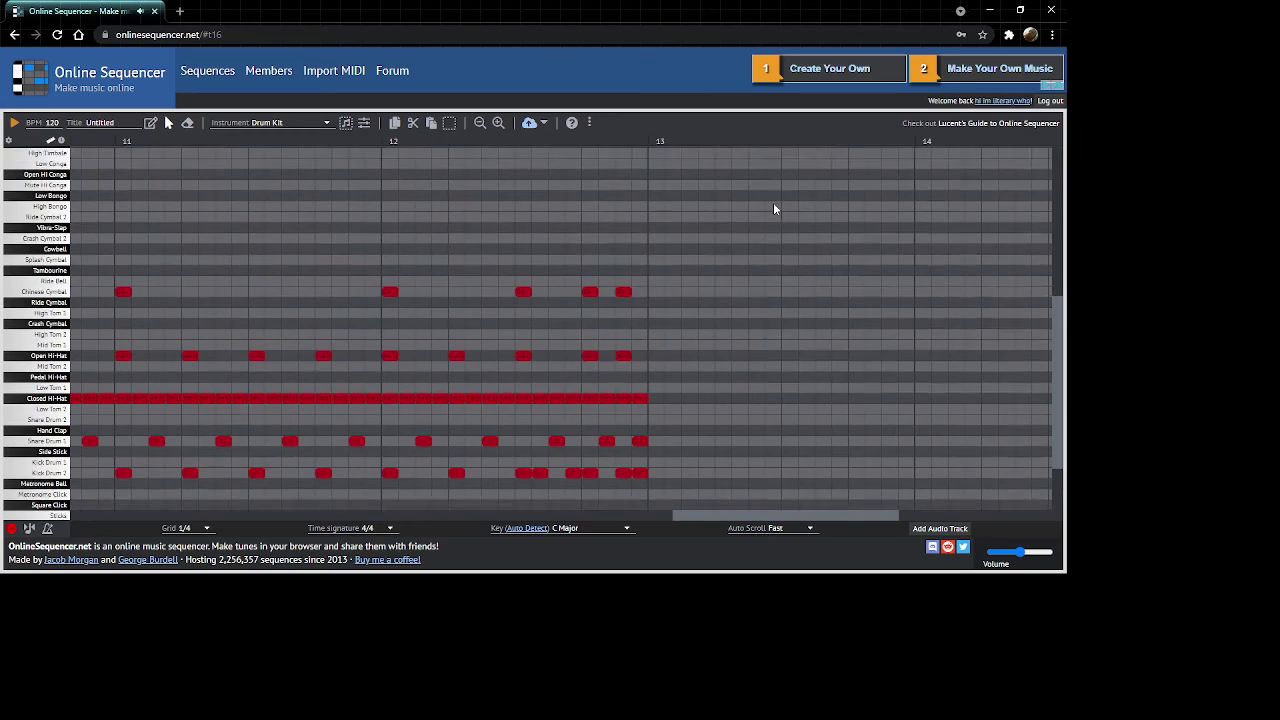
pyautogui.moveTo(754, 190); pyautogui.dragTo(567, 459)
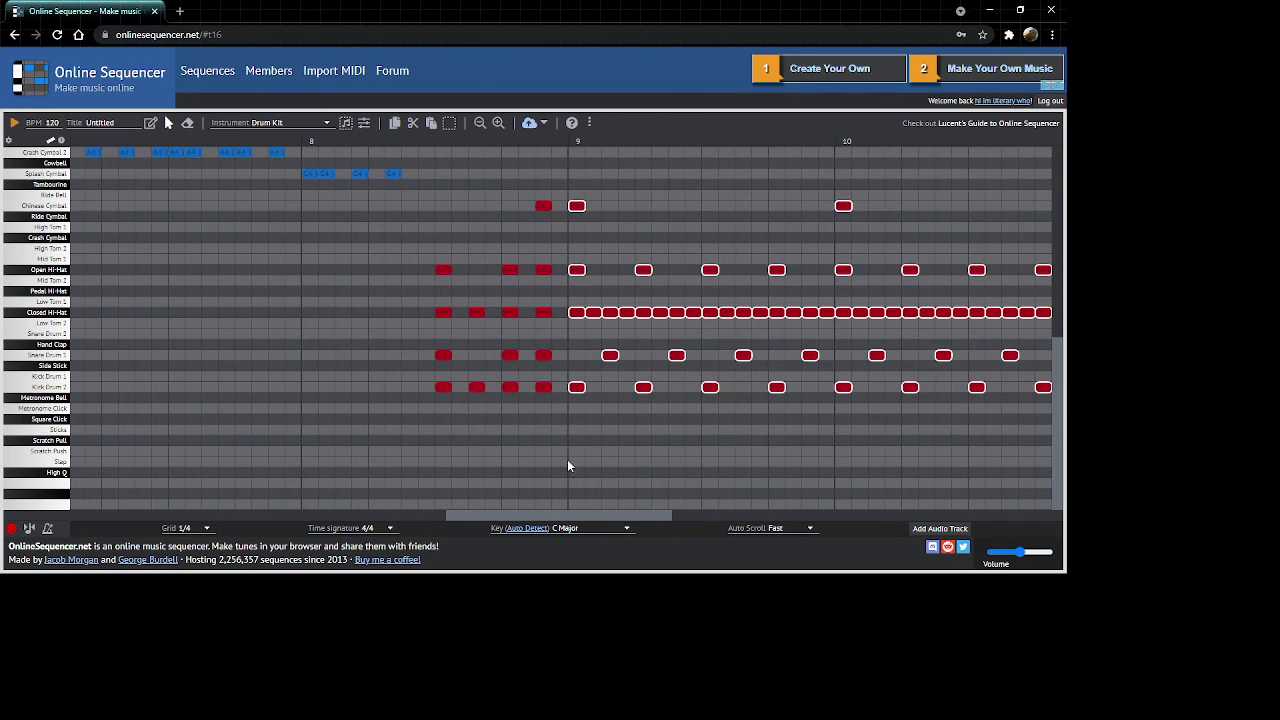
pyautogui.click(431, 122)
pyautogui.click(431, 123)
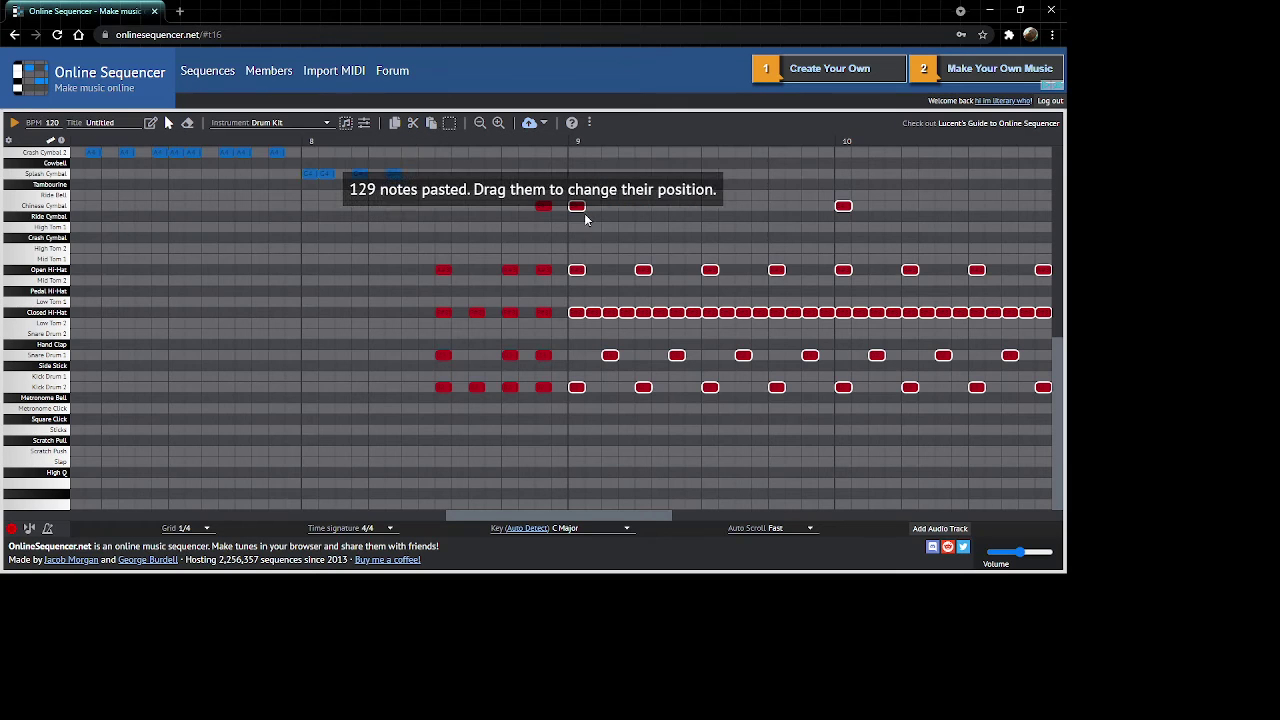
pyautogui.hscroll(10, 576, 210)
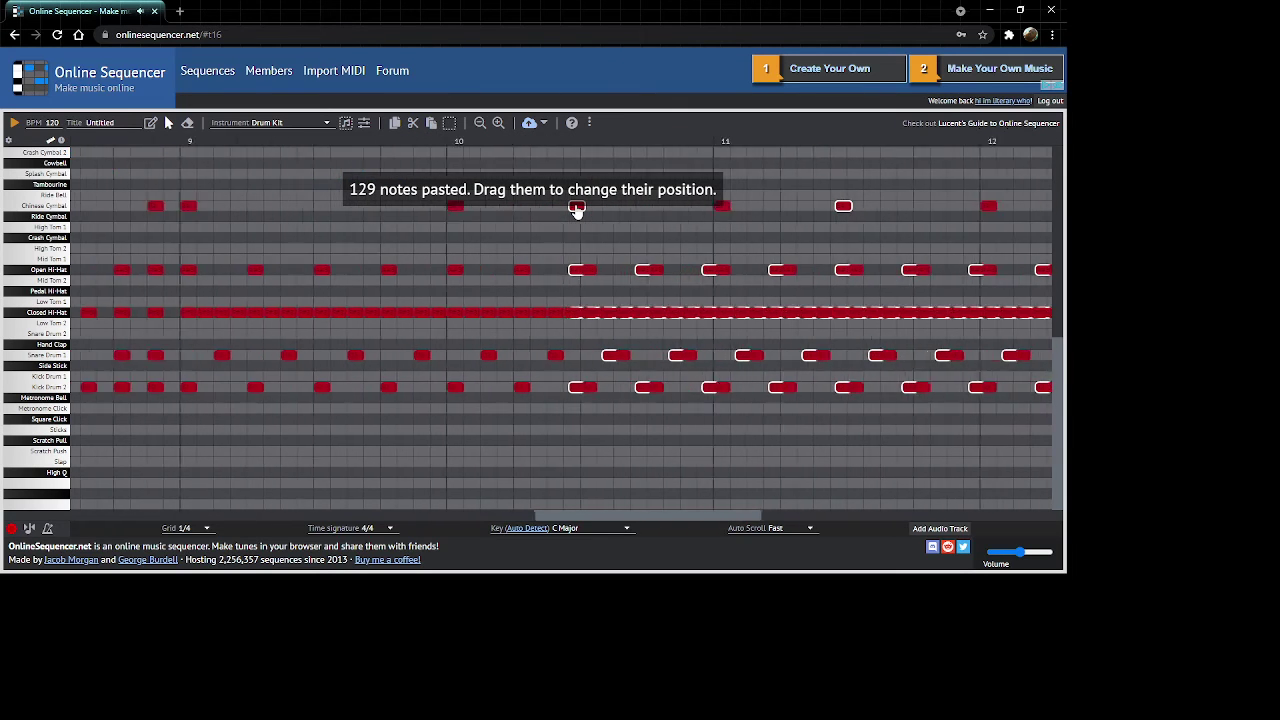
pyautogui.hscroll(-2, 576, 210)
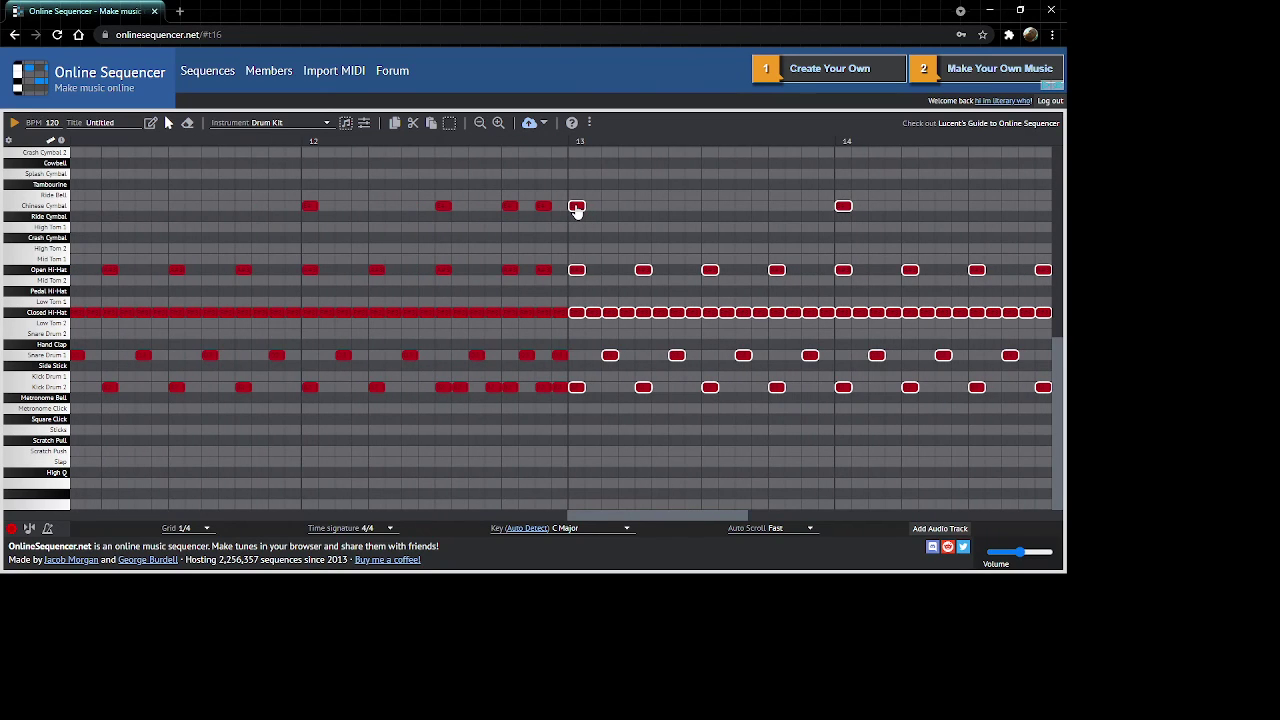
pyautogui.click(576, 210)
# Copy the 89 melody and piano accompaniment notes of measures 5 to 8 and paste them into measures 9 to 12.
pyautogui.scroll(2, 654, 480)
pyautogui.moveTo(654, 514); pyautogui.dragTo(394, 563)
pyautogui.scroll(2, 530, 330)
pyautogui.moveTo(840, 192); pyautogui.dragTo(450, 452)
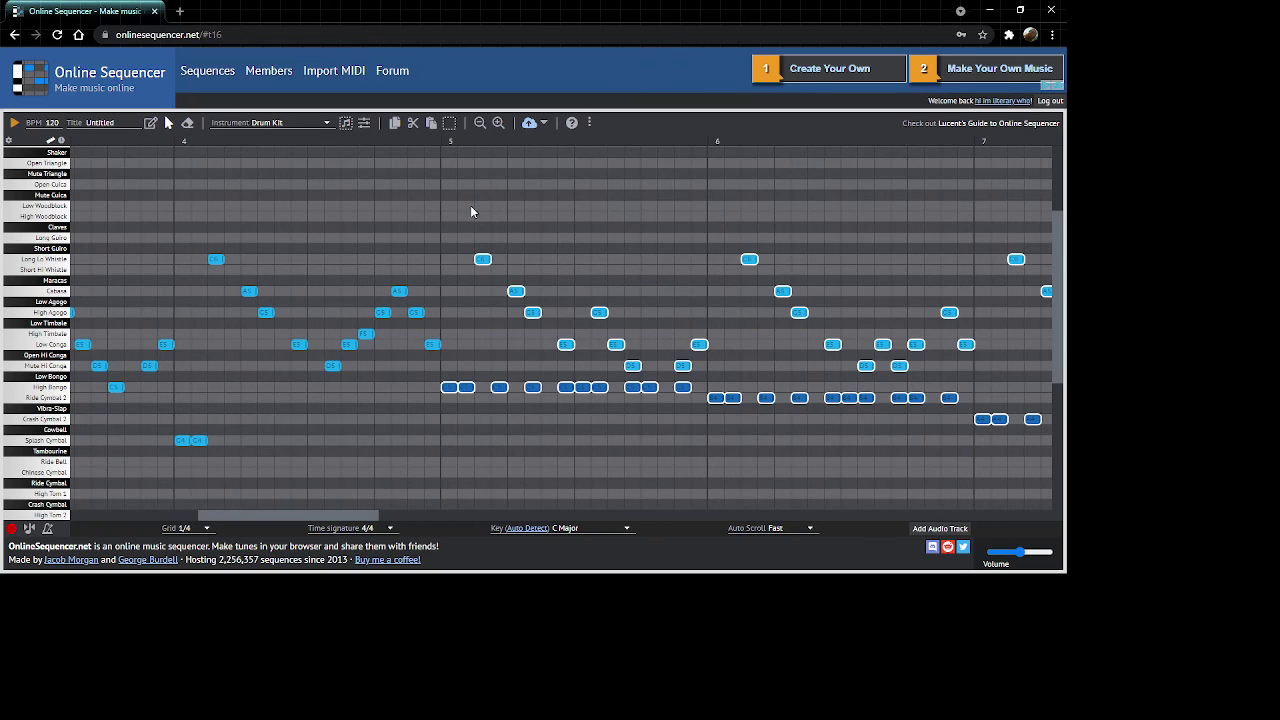
pyautogui.scroll(-3, 656, 328)
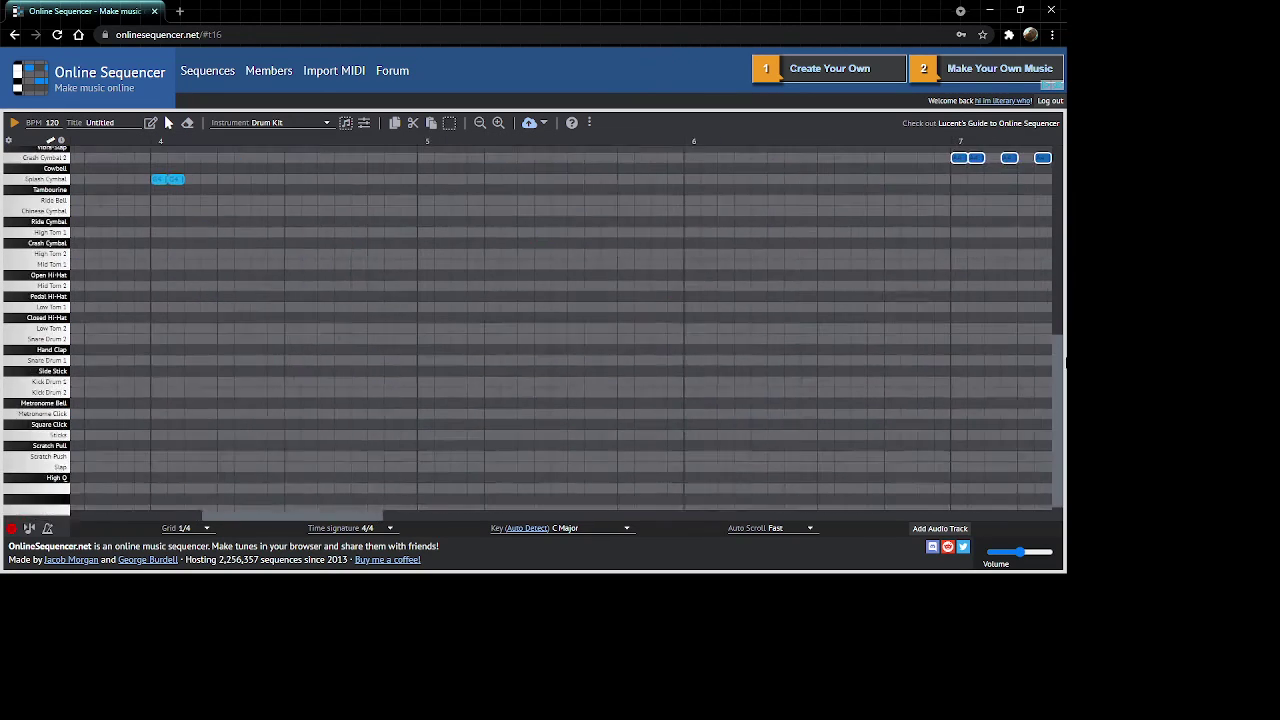
pyautogui.hscroll(2, 928, 341)
pyautogui.scroll(2, 928, 341)
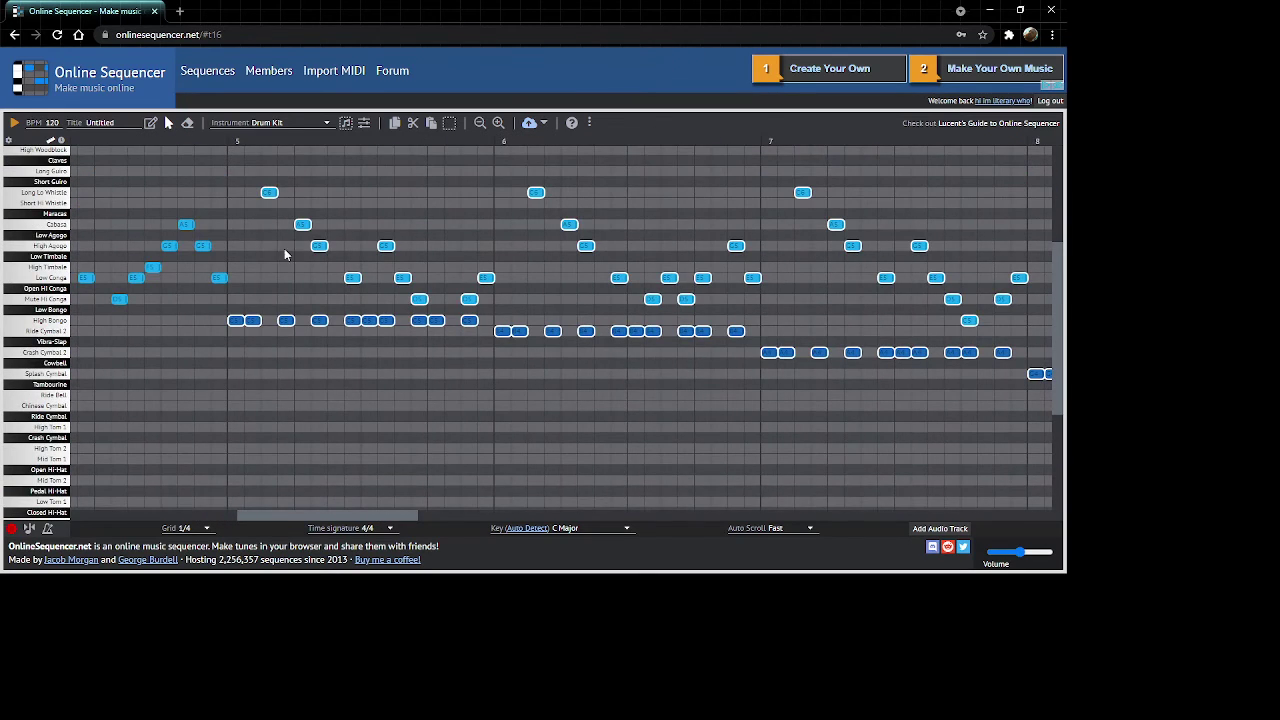
pyautogui.click(394, 122)
pyautogui.click(431, 122)
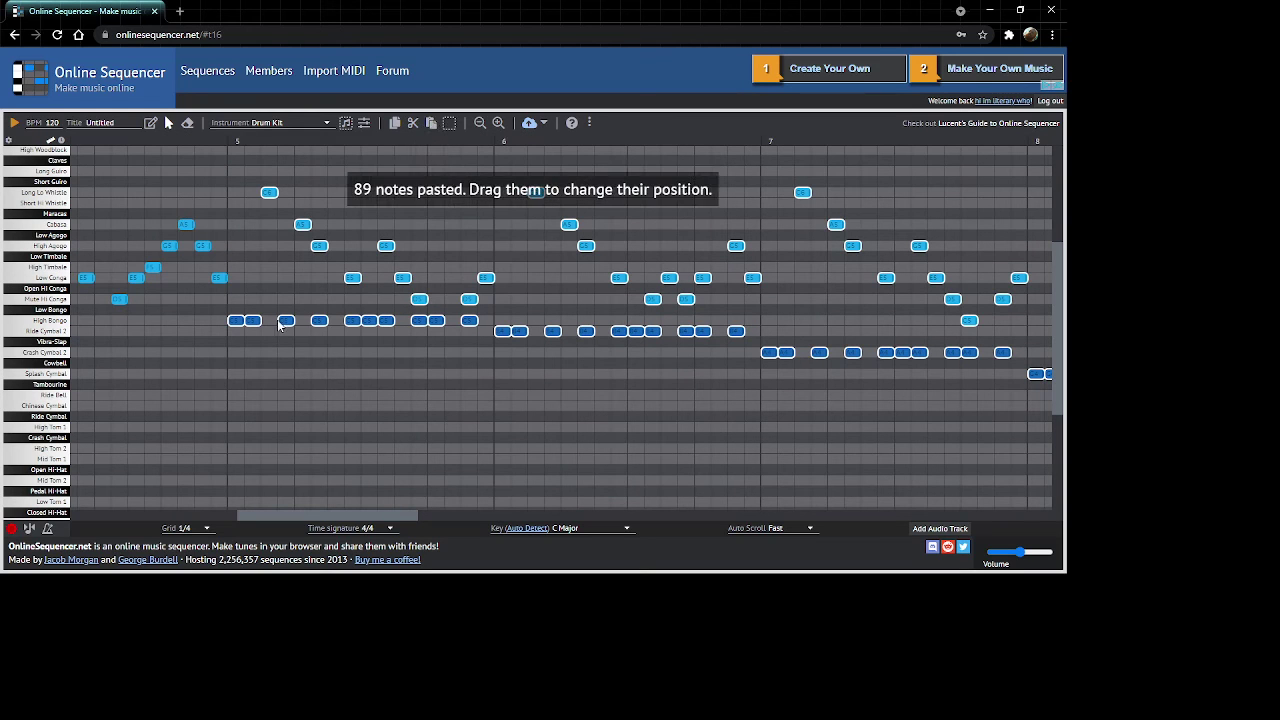
pyautogui.hscroll(5, 235, 329)
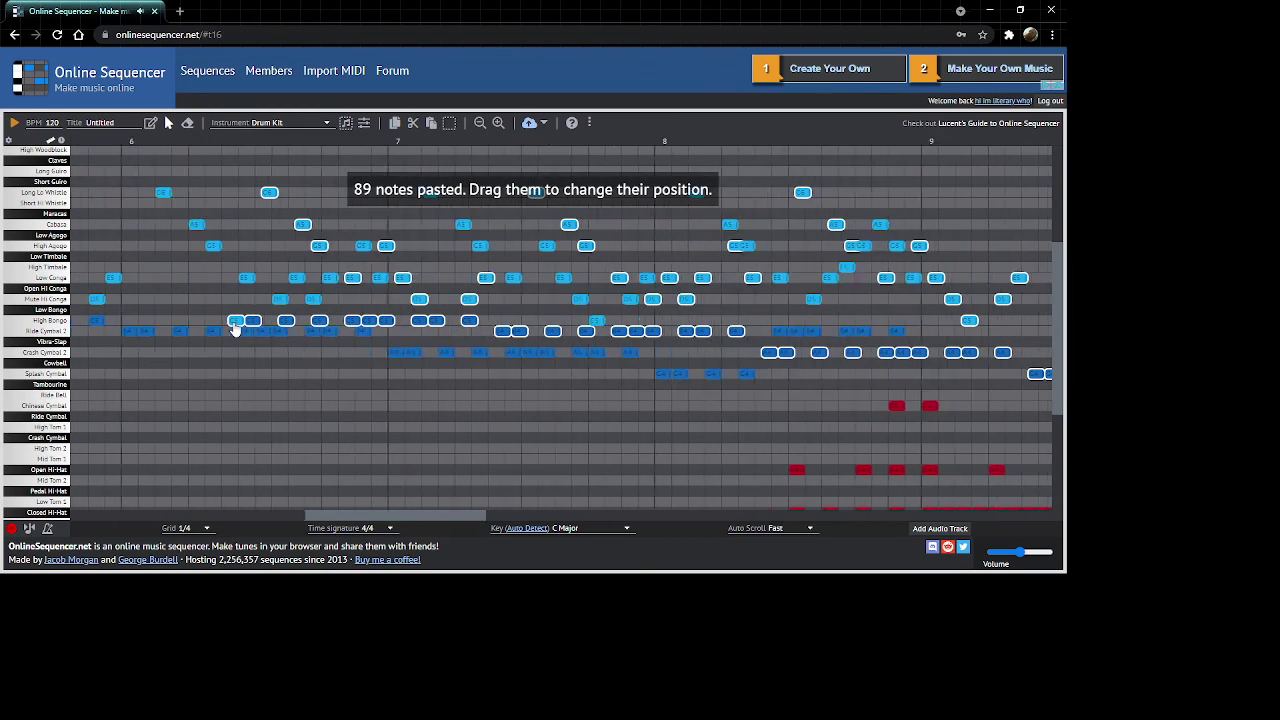
pyautogui.hscroll(2, 235, 329)
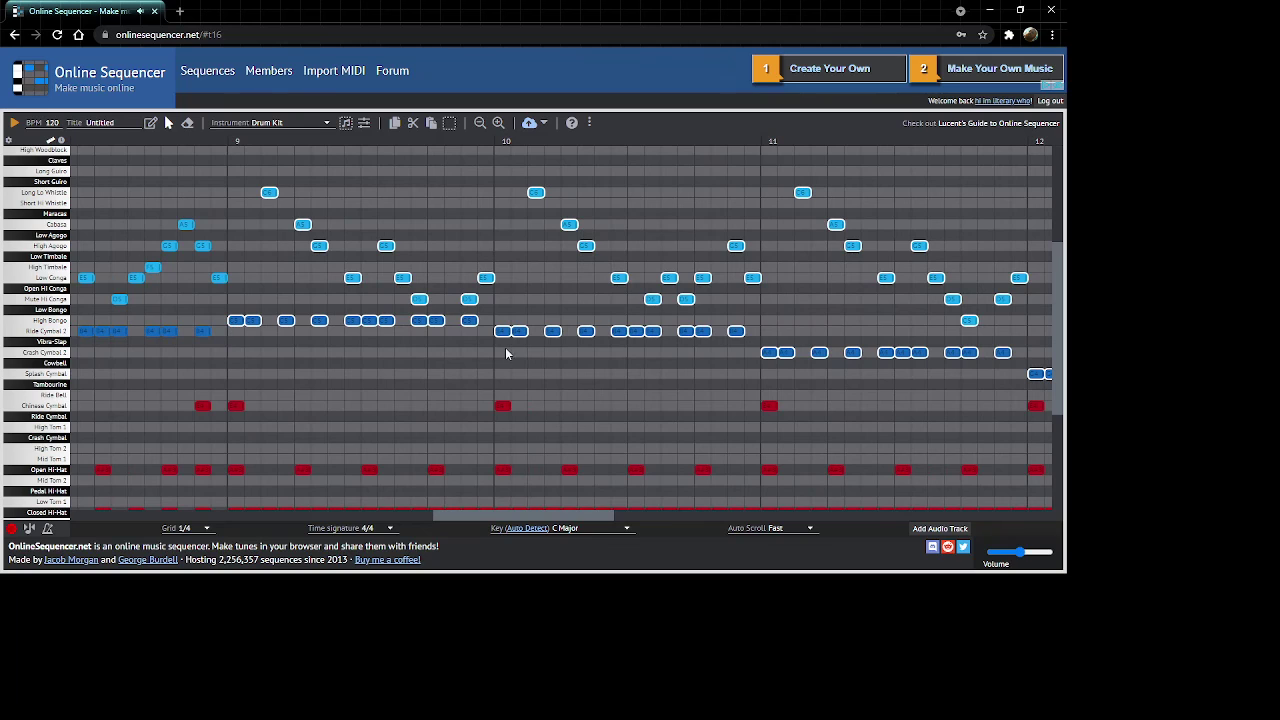
# Duplicate the 89 melody and piano notes of measures 9 to 12 one octave higher and play the layered result.
pyautogui.scroll(2, 440, 305)
pyautogui.click(395, 123)
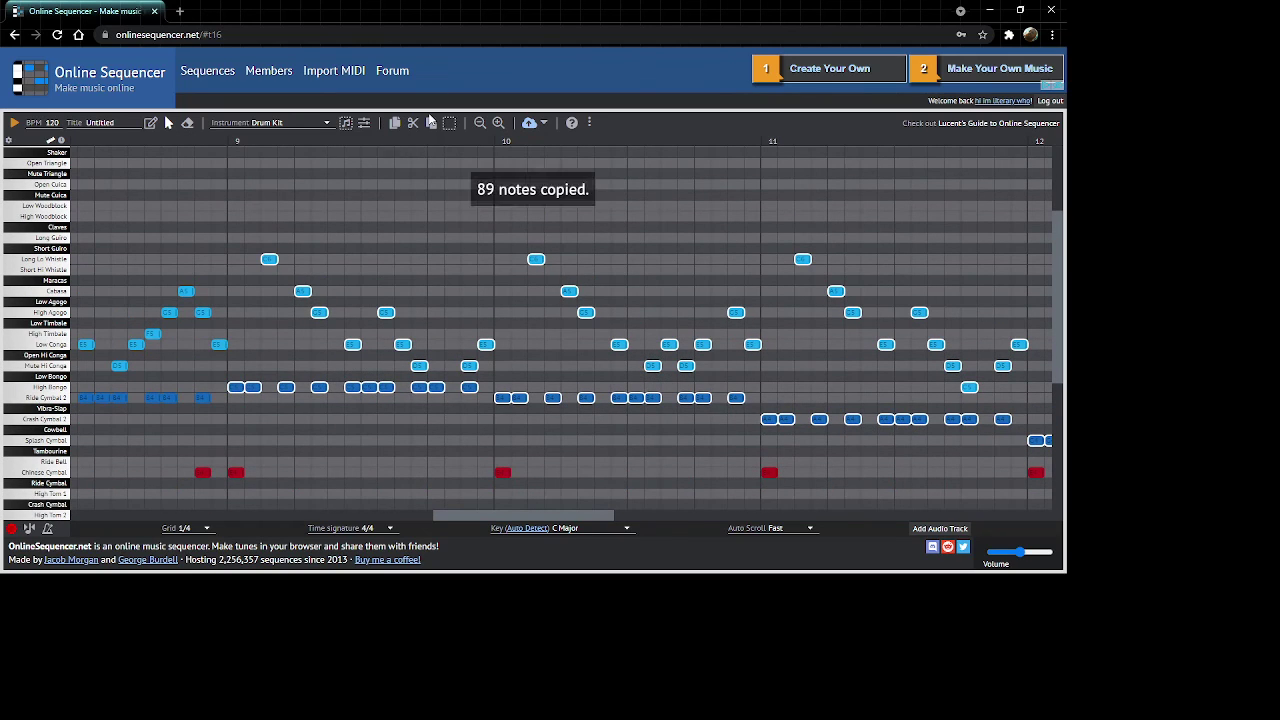
pyautogui.click(431, 123)
pyautogui.moveTo(237, 393); pyautogui.dragTo(235, 262)
pyautogui.scroll(-4, 228, 414)
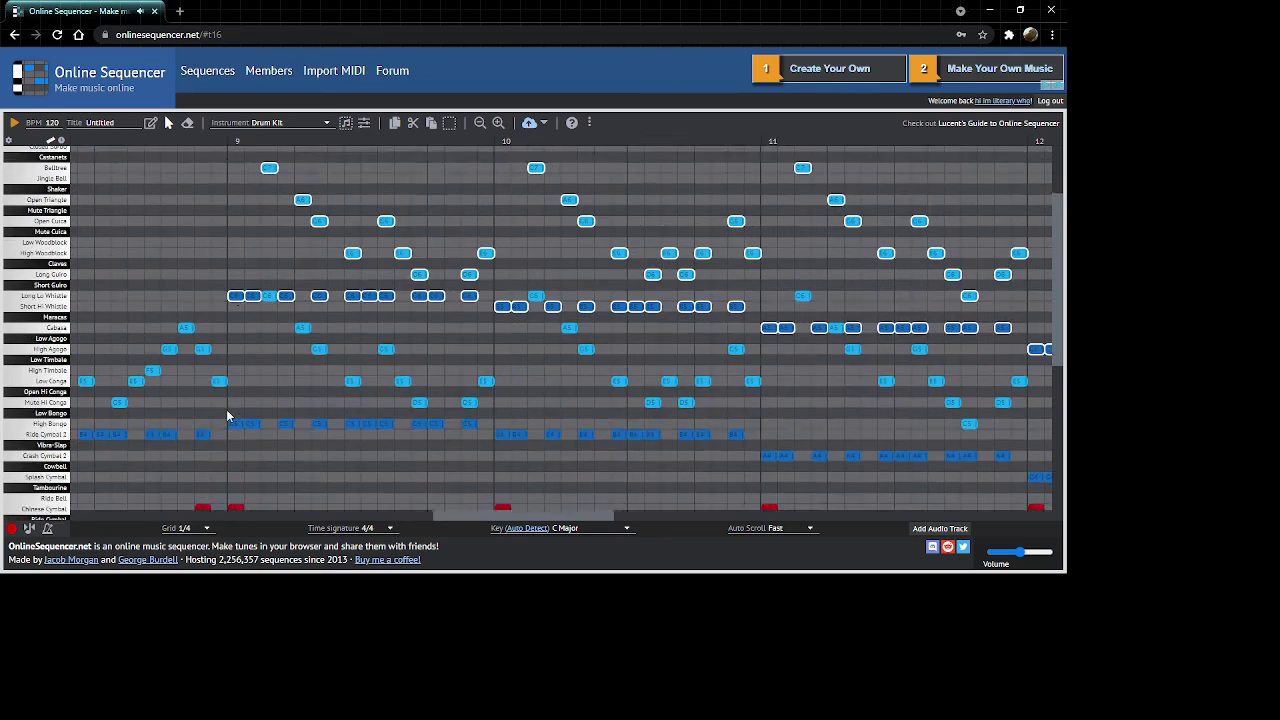
pyautogui.scroll(6, 230, 350)
pyautogui.press('space')
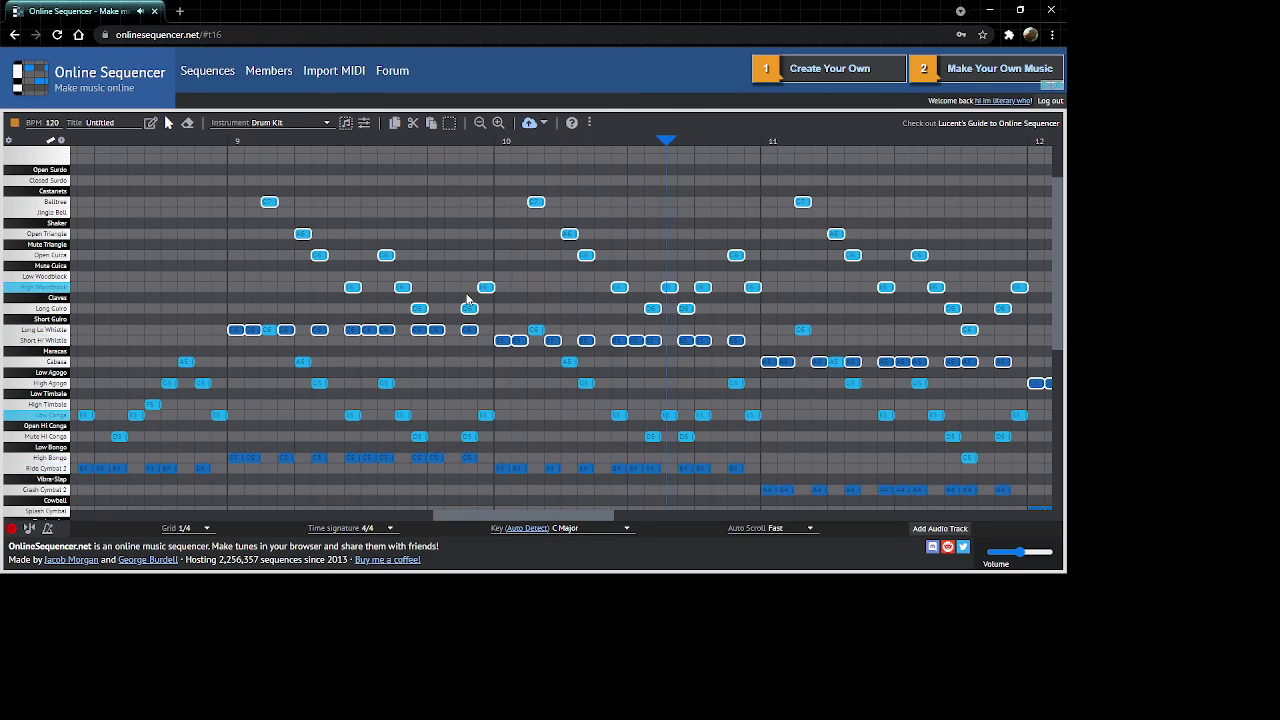
pyautogui.scroll(-2, 596, 435)
pyautogui.scroll(4, 586, 472)
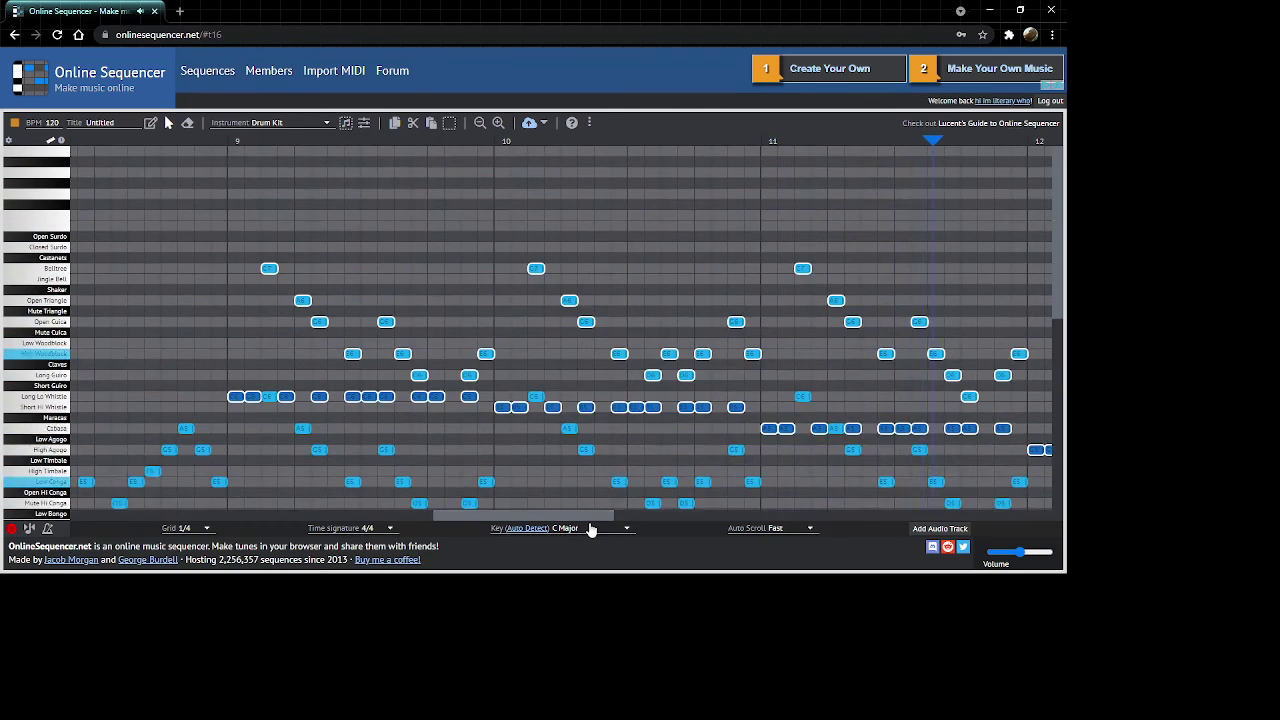
pyautogui.press('space')
# Lock the Drum Kit notes against editing in the advanced instrument settings.
pyautogui.scroll(-5, 557, 445)
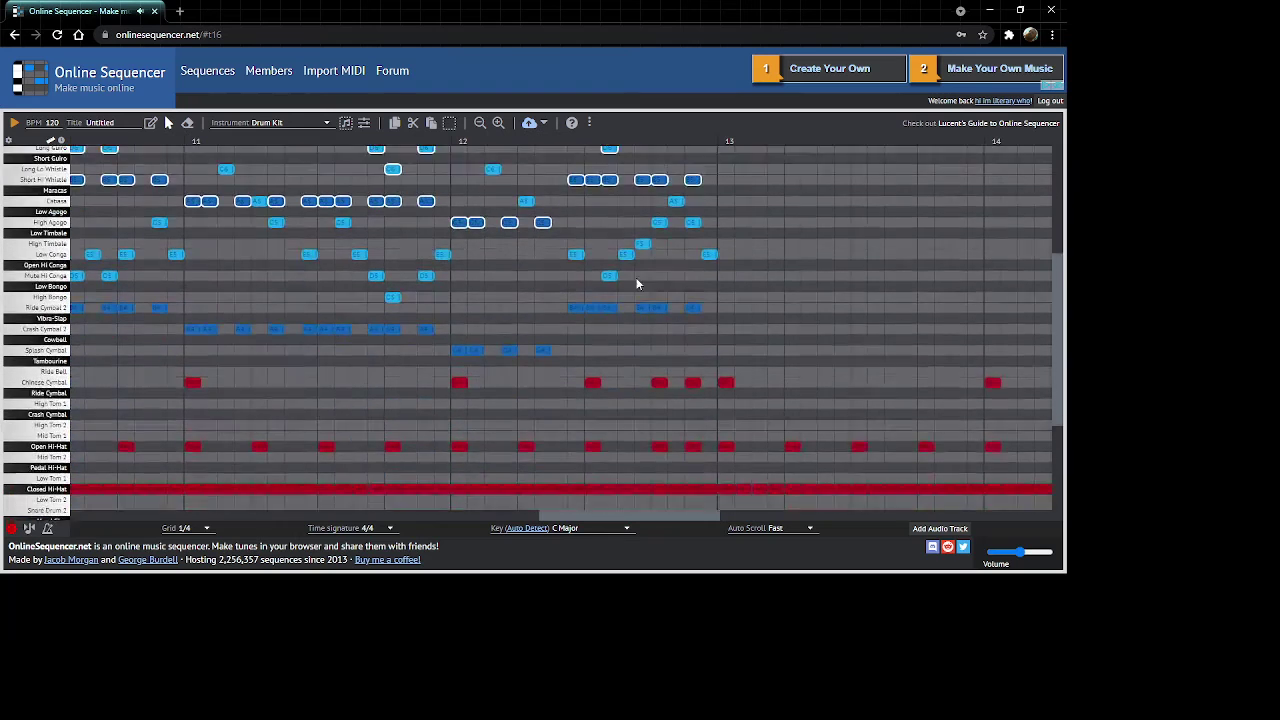
pyautogui.hscroll(-5, 405, 309)
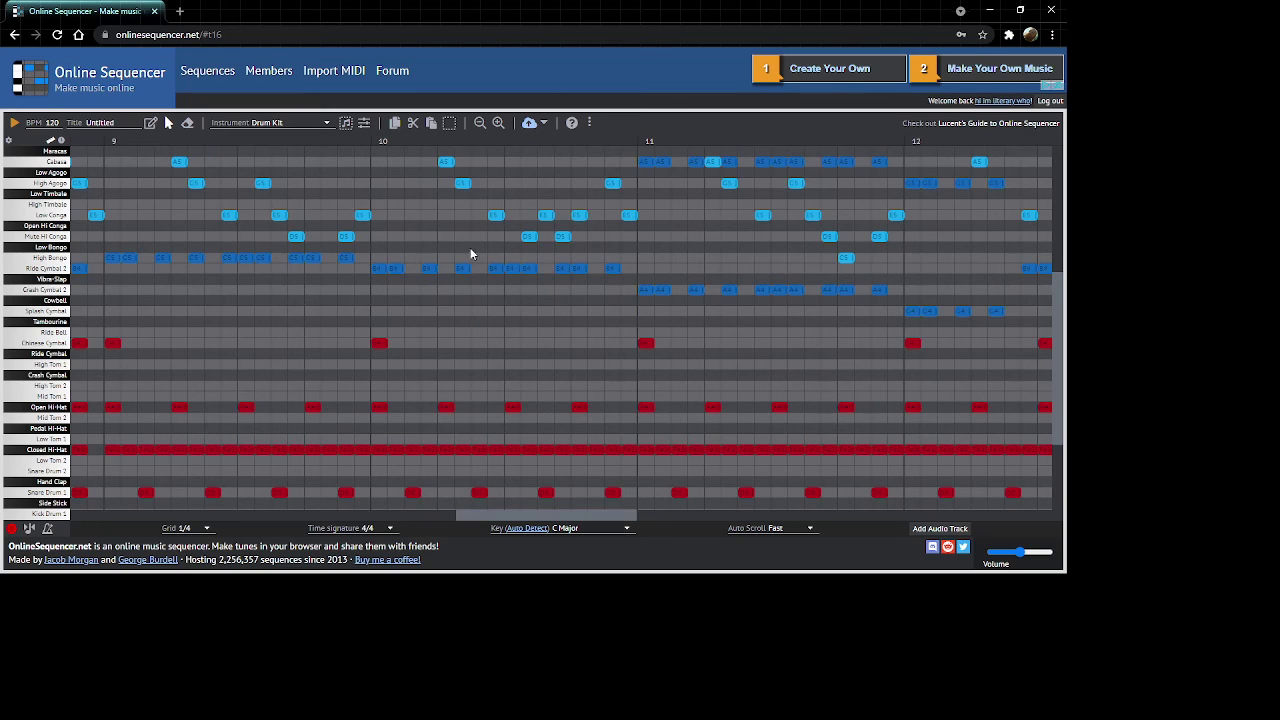
pyautogui.hscroll(6, 488, 308)
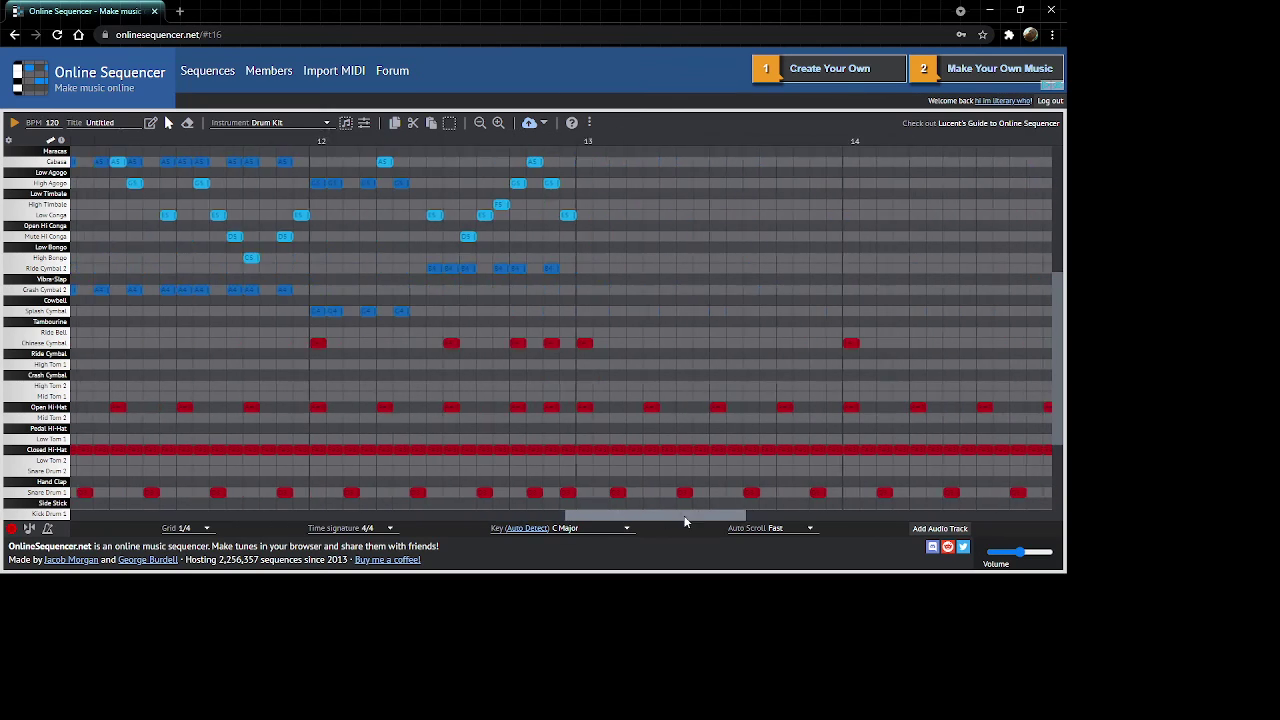
pyautogui.hscroll(4, 488, 308)
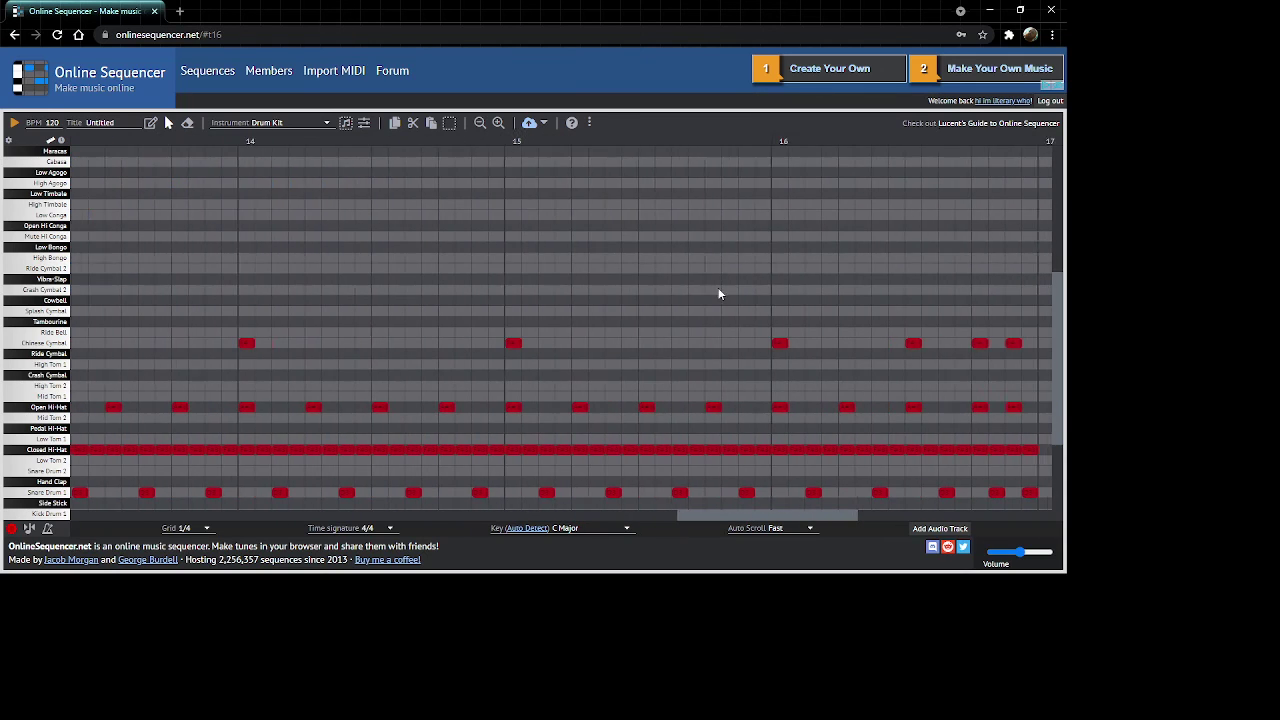
pyautogui.hscroll(-1, 323, 191)
pyautogui.click(363, 122)
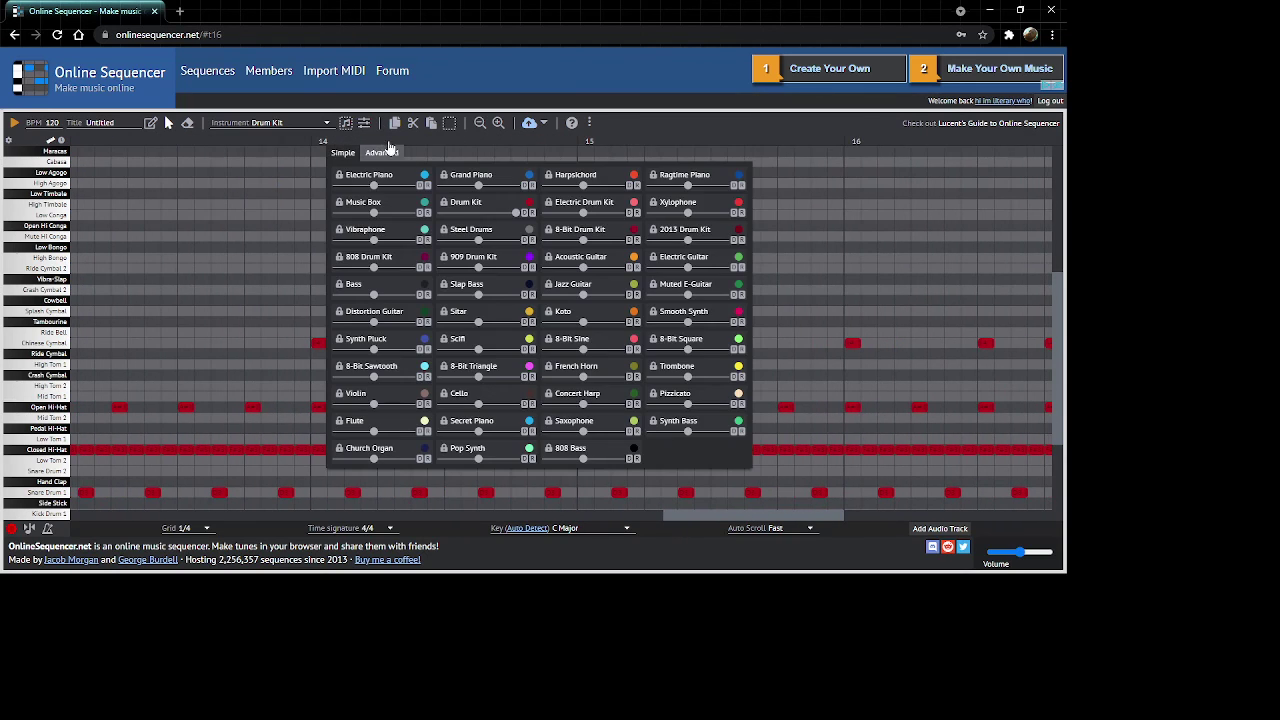
pyautogui.click(363, 122)
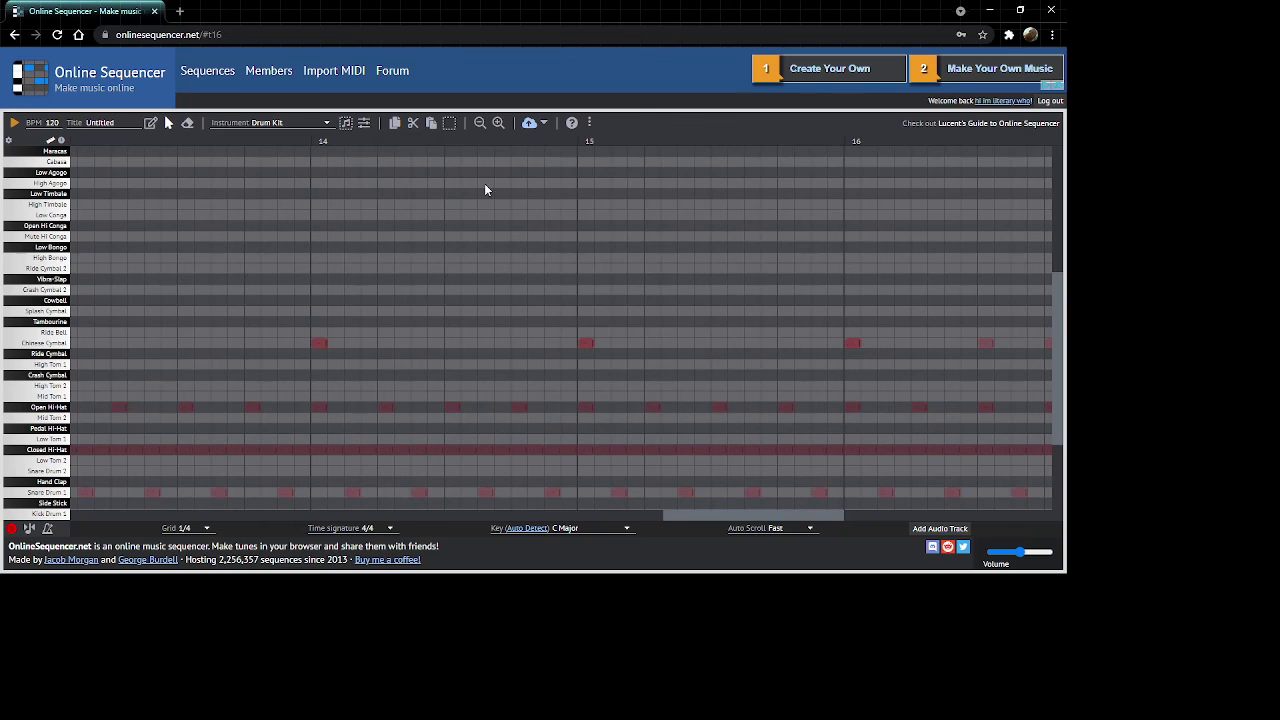
pyautogui.scroll(-1, 484, 183)
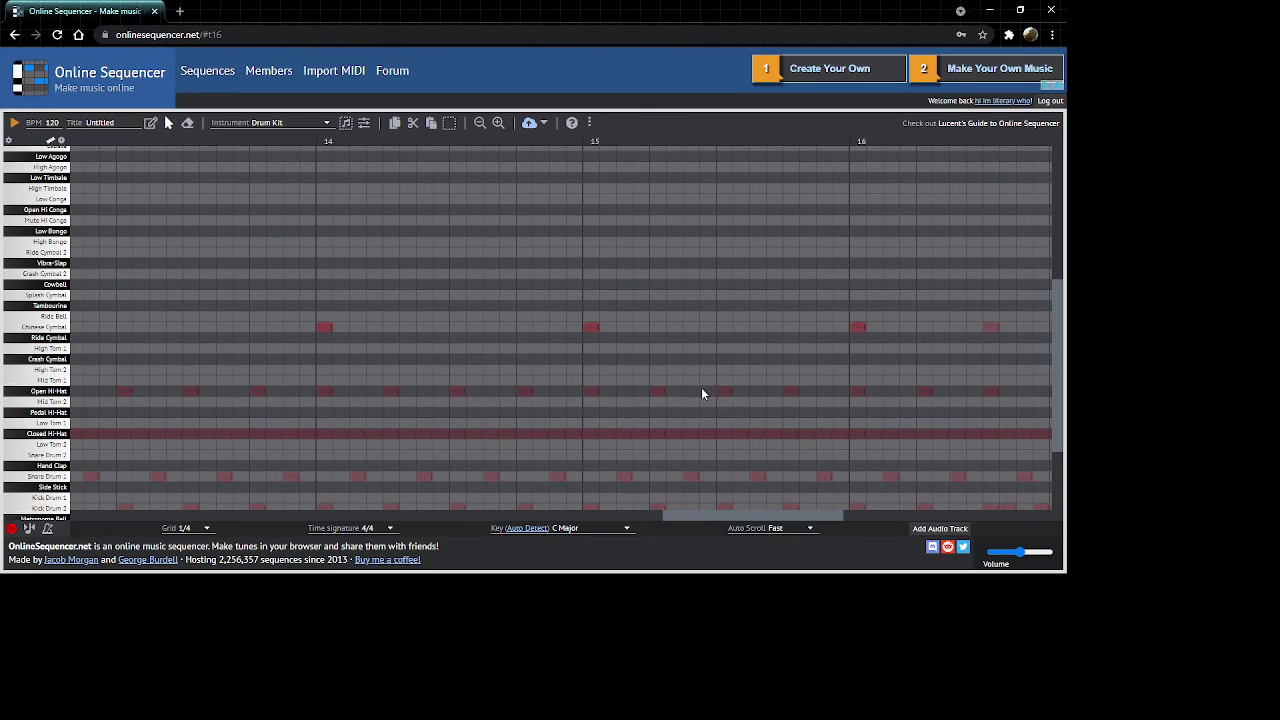
pyautogui.moveTo(720, 517); pyautogui.dragTo(630, 516)
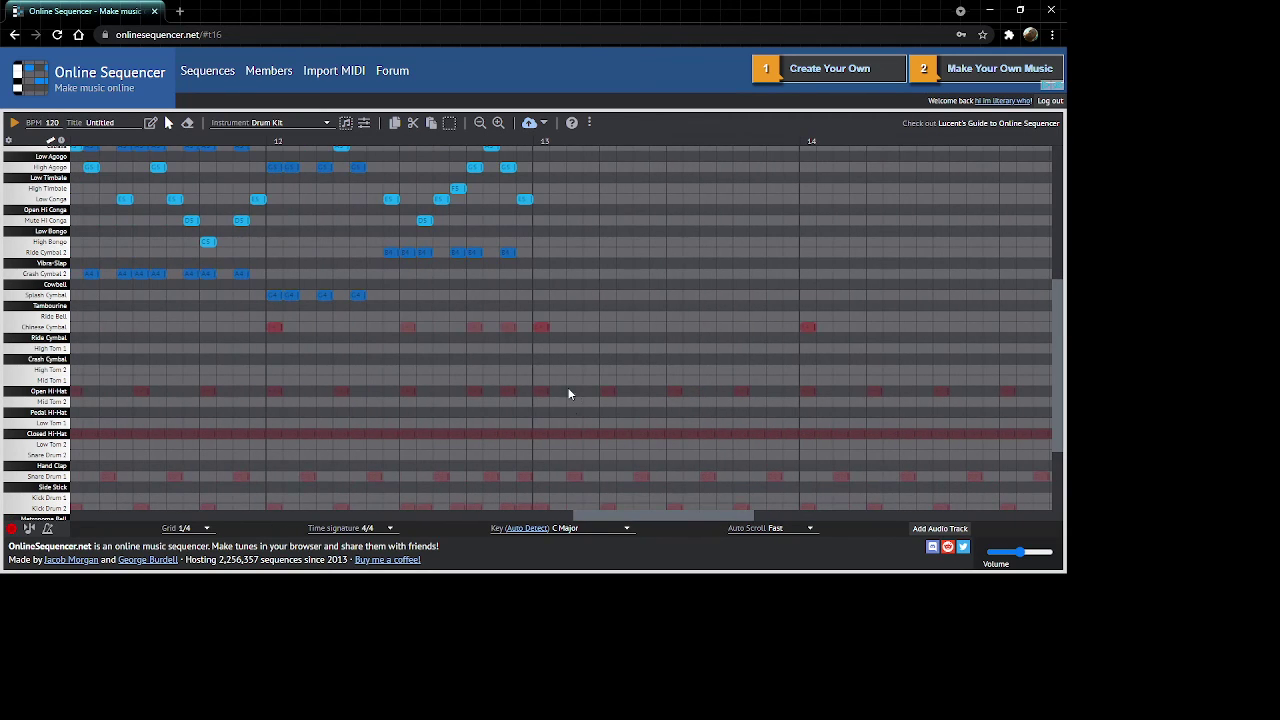
# Copy the layered melody and piano notes of measures 9 to 12 and paste them into measures 13 to 16.
pyautogui.moveTo(530, 273); pyautogui.dragTo(271, 234)
pyautogui.click(394, 122)
pyautogui.click(431, 122)
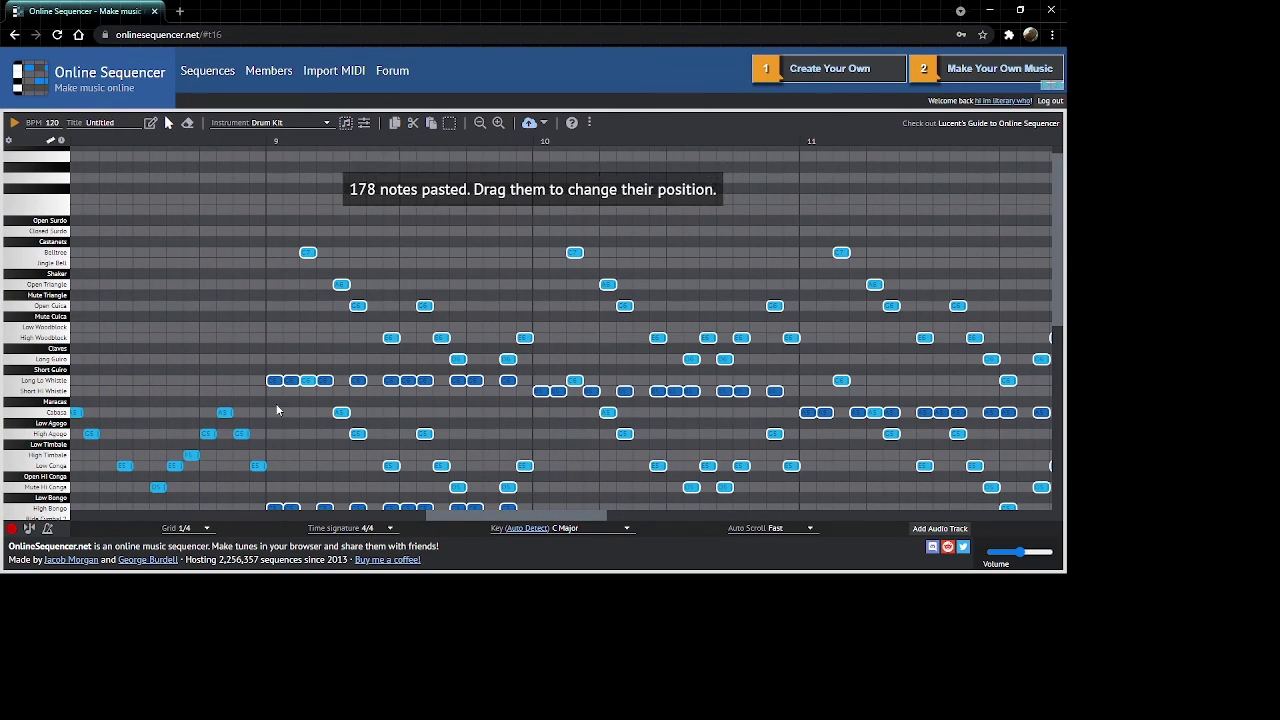
pyautogui.hscroll(10, 273, 383)
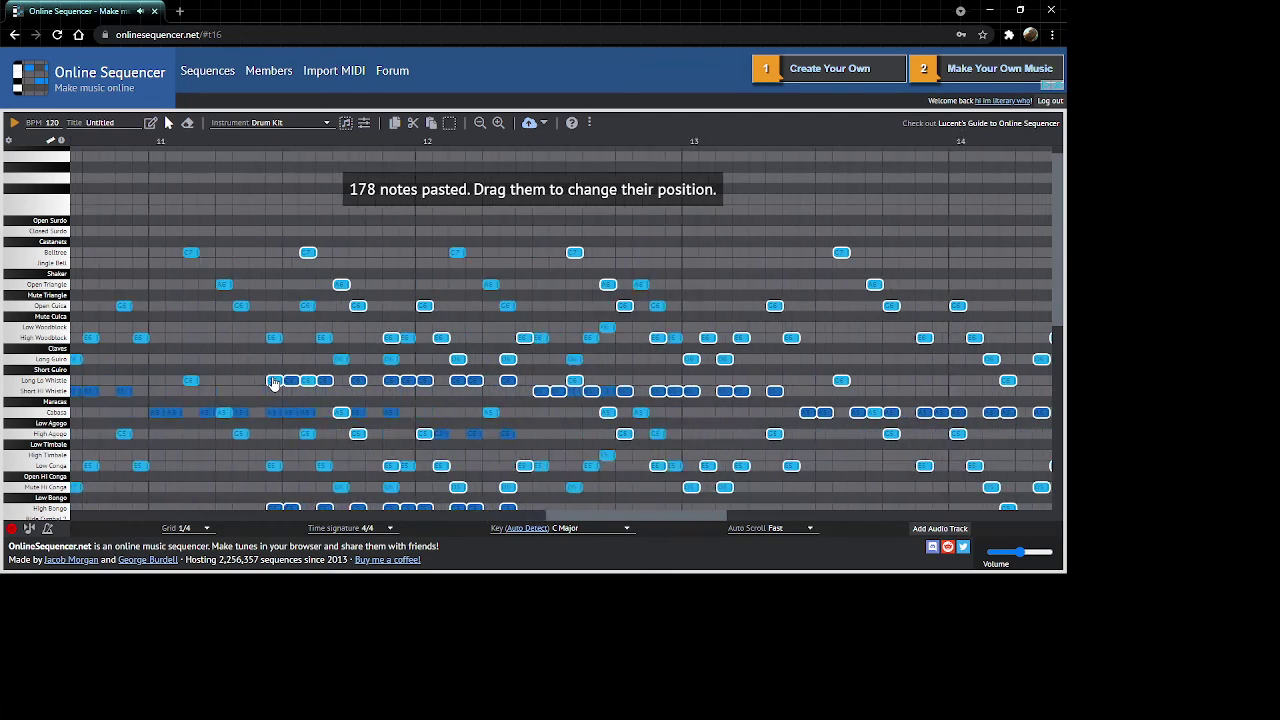
pyautogui.hscroll(2, 273, 383)
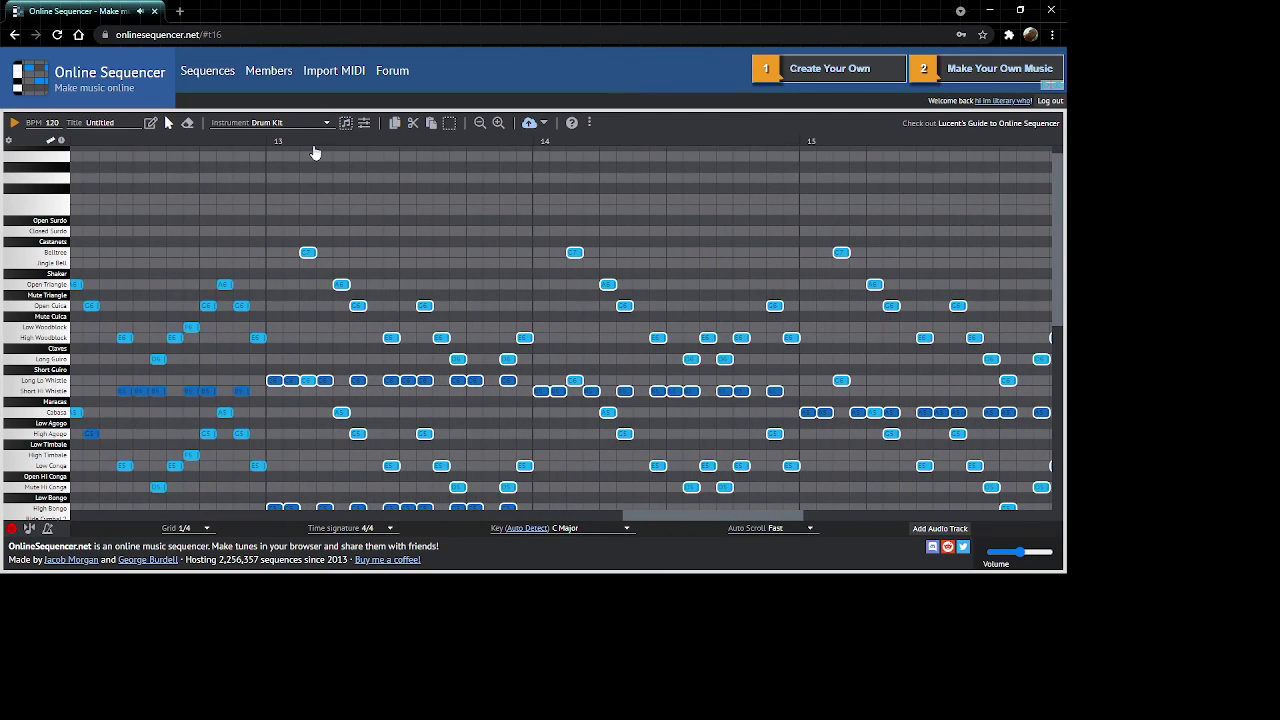
pyautogui.click(320, 188)
pyautogui.scroll(-1, 660, 455)
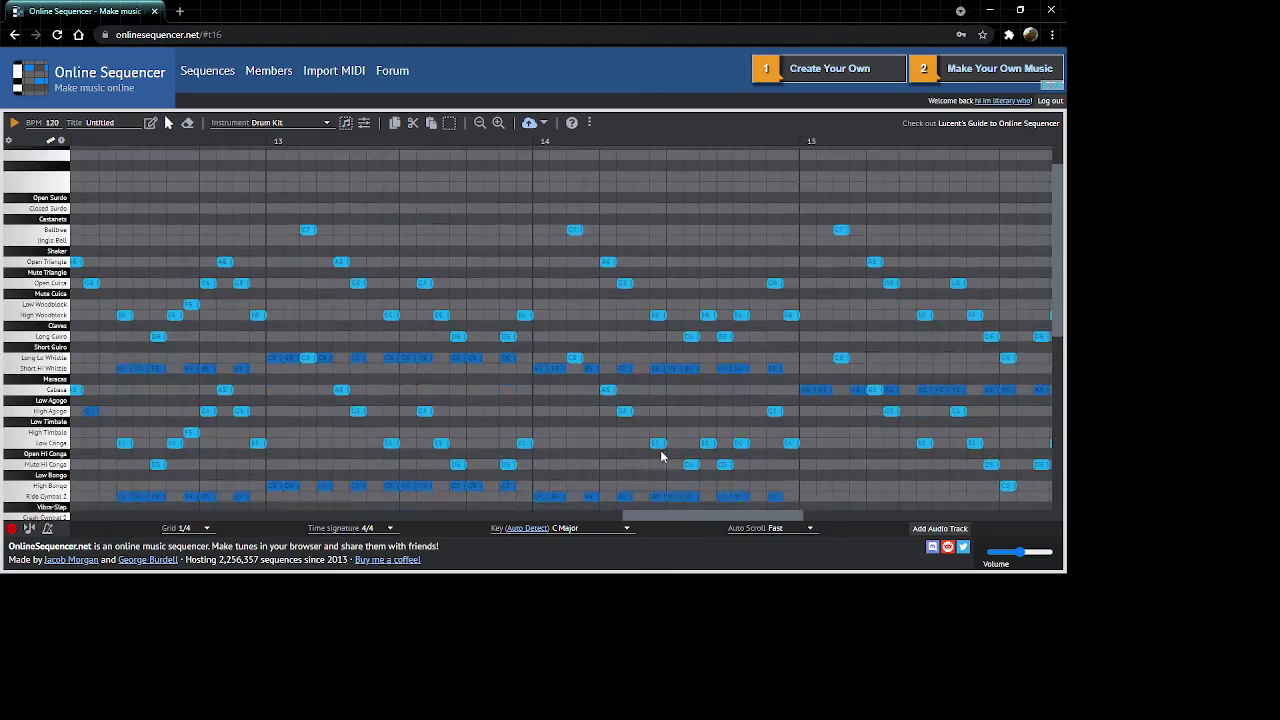
pyautogui.scroll(-5, 660, 455)
pyautogui.moveTo(710, 516); pyautogui.dragTo(795, 572)
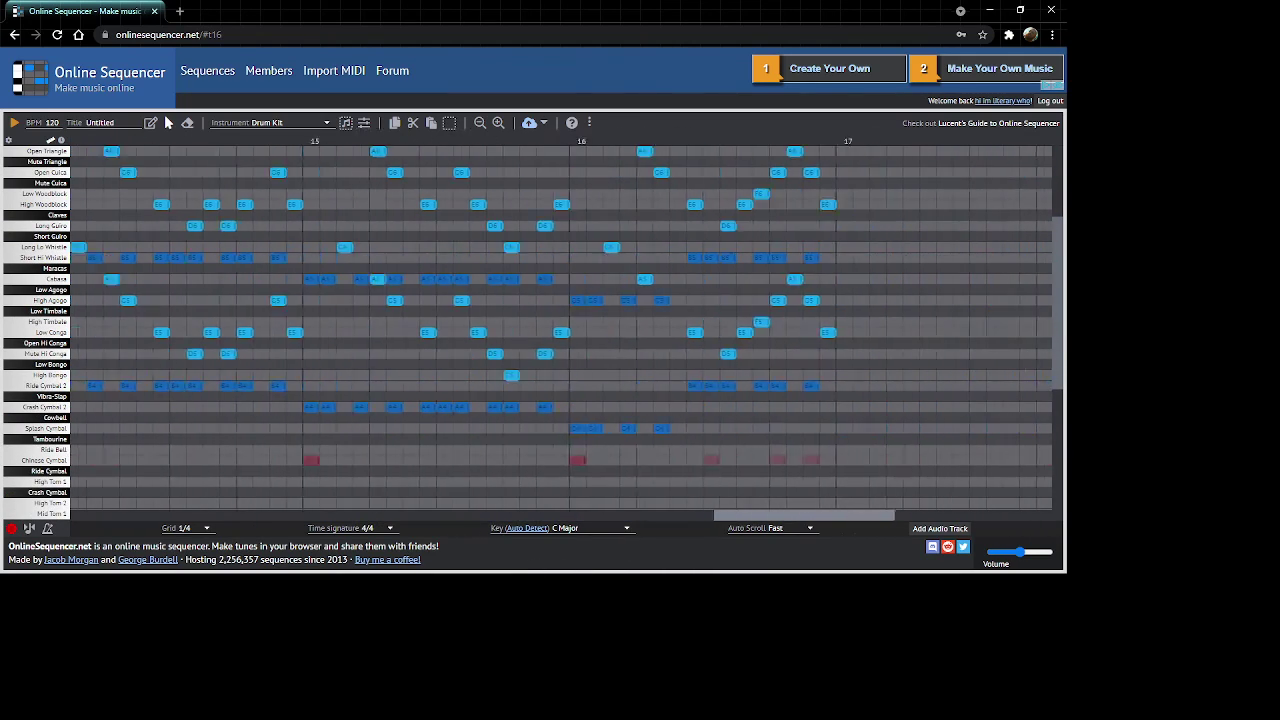
pyautogui.moveTo(804, 516); pyautogui.dragTo(830, 516)
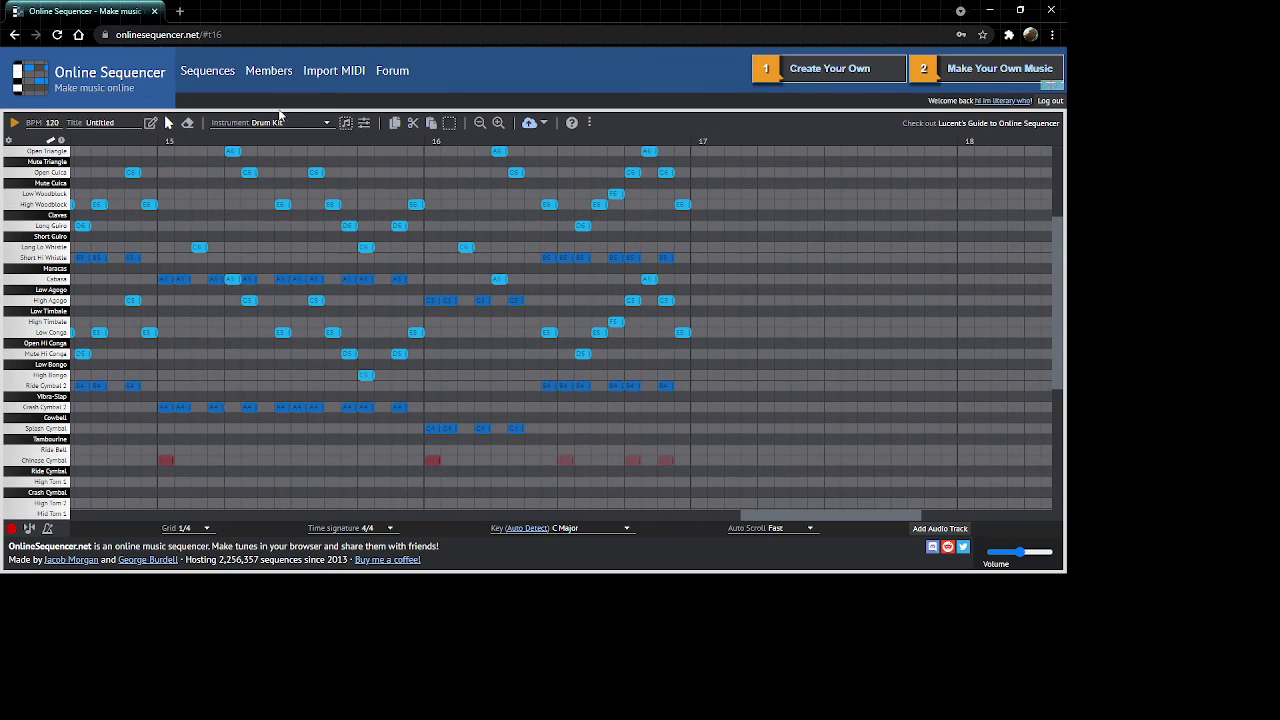
# Unlock the Drum Kit notes for editing in the instrument settings.
pyautogui.click(363, 124)
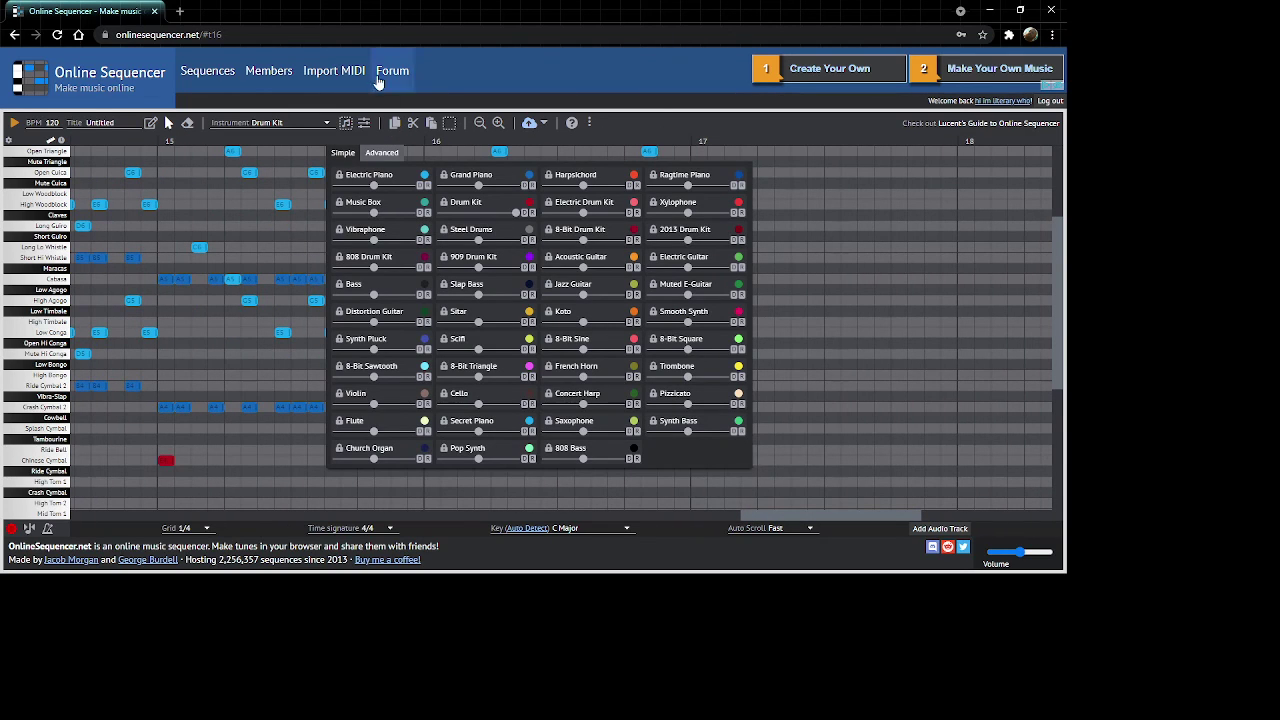
pyautogui.click(365, 124)
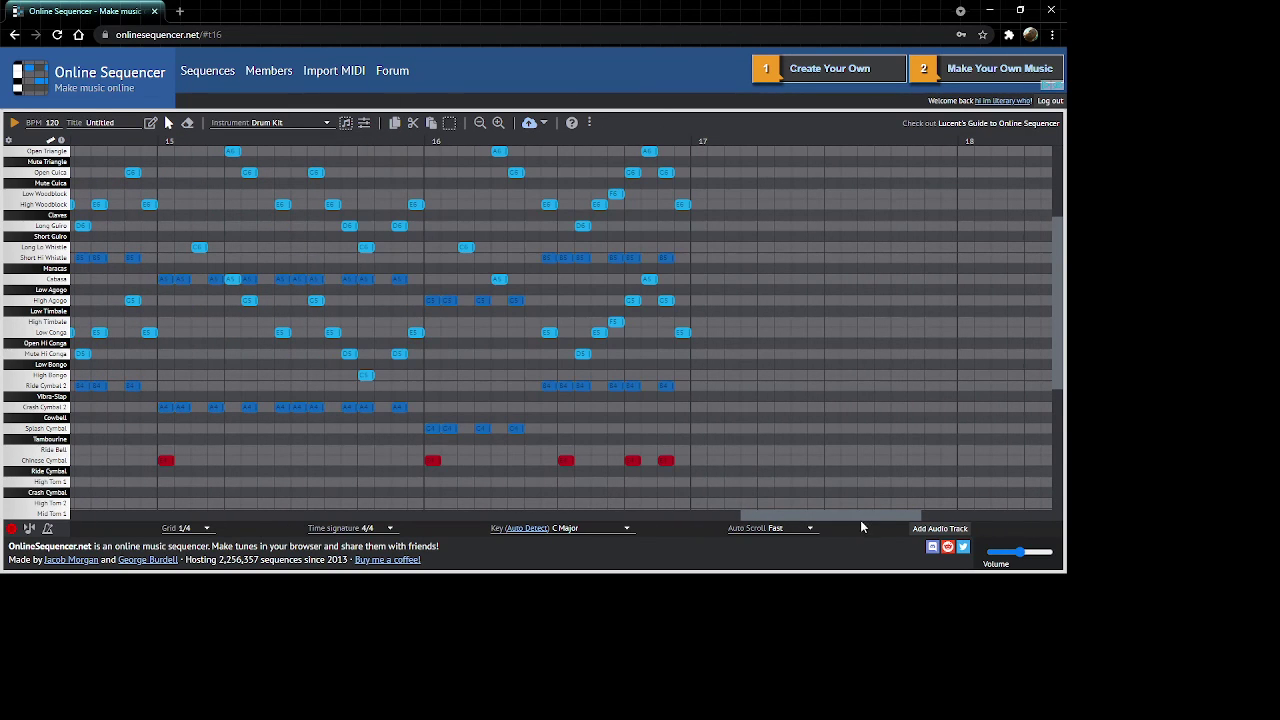
# Try tempos of 150 BPM and 100 BPM, playing a short passage from about measure 6 at each speed.
pyautogui.moveTo(859, 513); pyautogui.dragTo(680, 515)
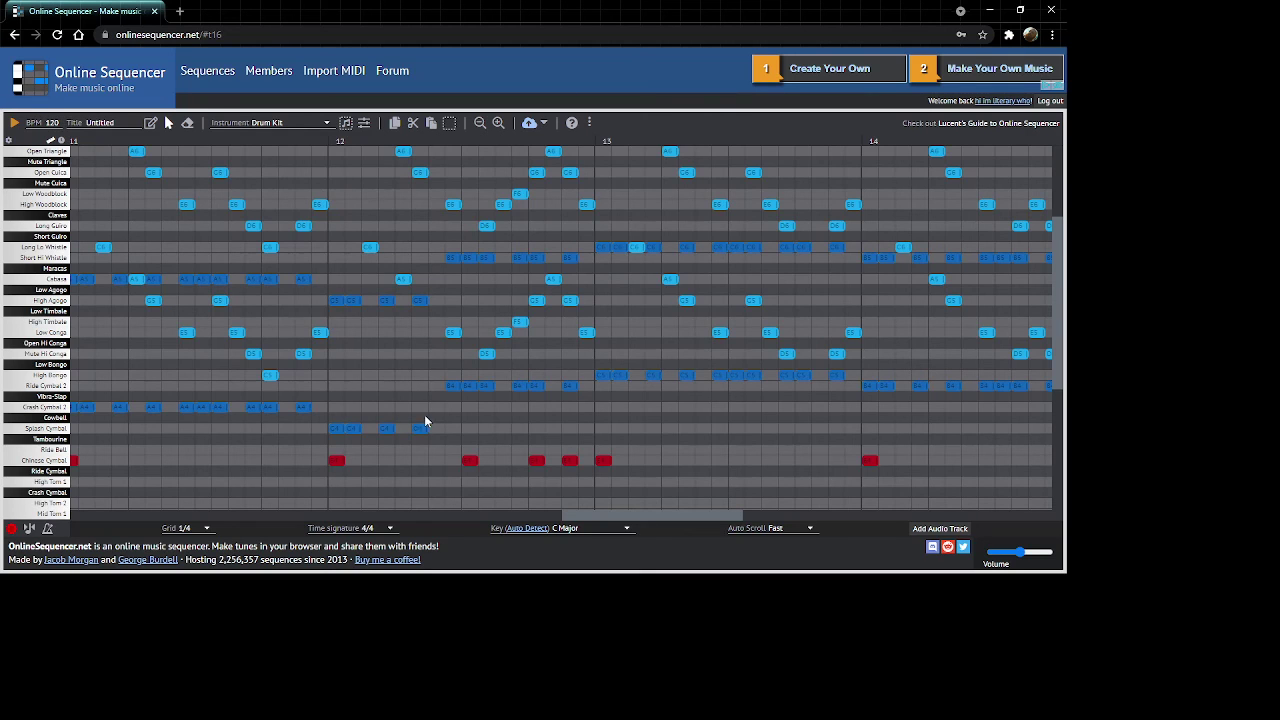
pyautogui.hscroll(-10, 120, 175)
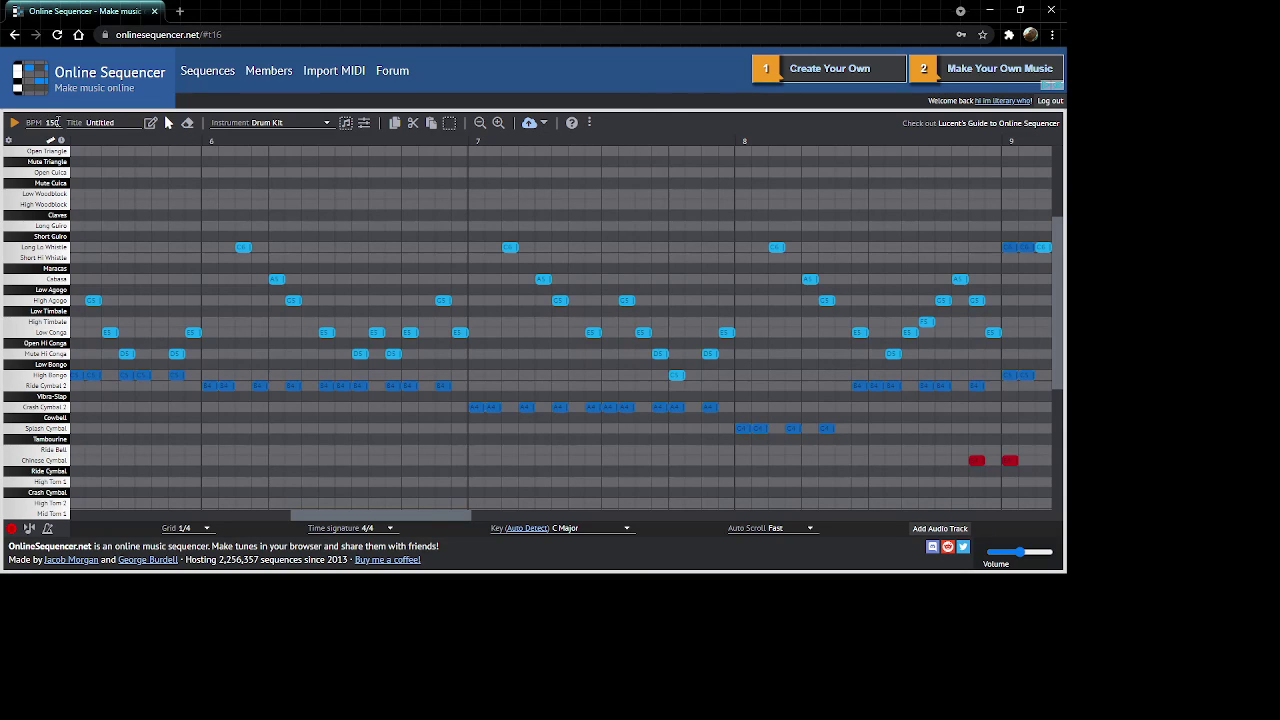
pyautogui.click(15, 124)
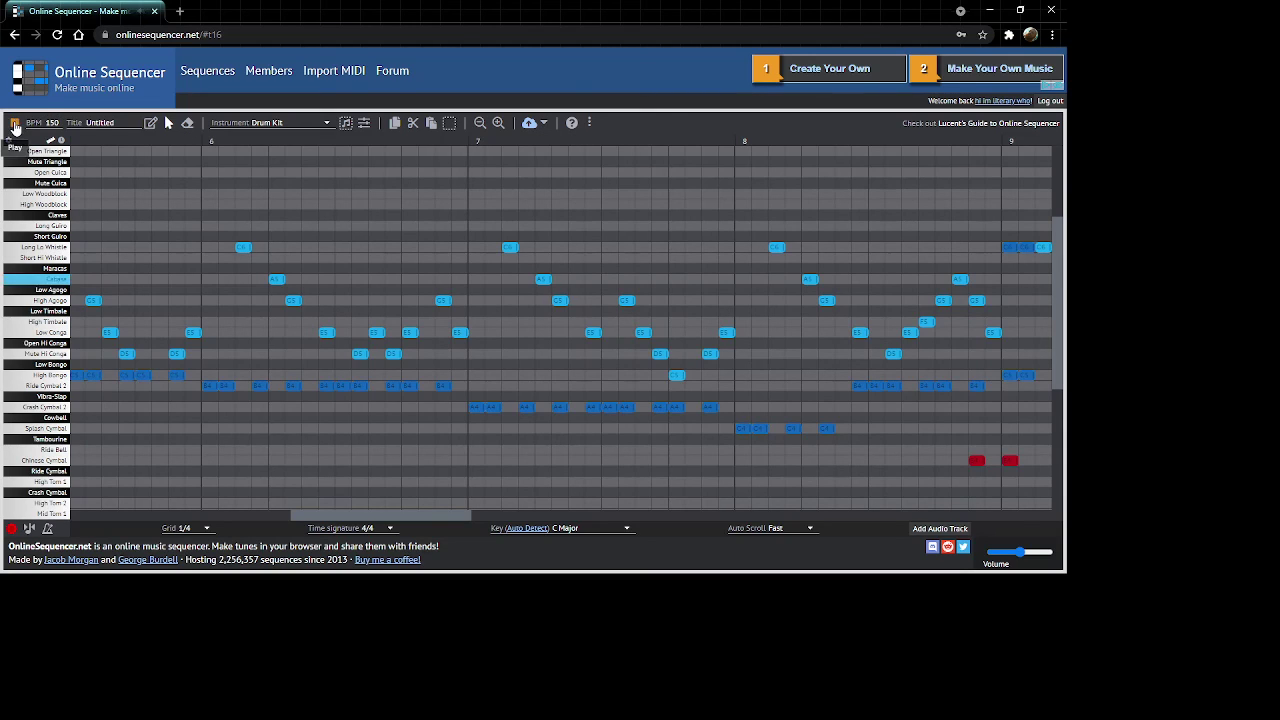
pyautogui.click(15, 124)
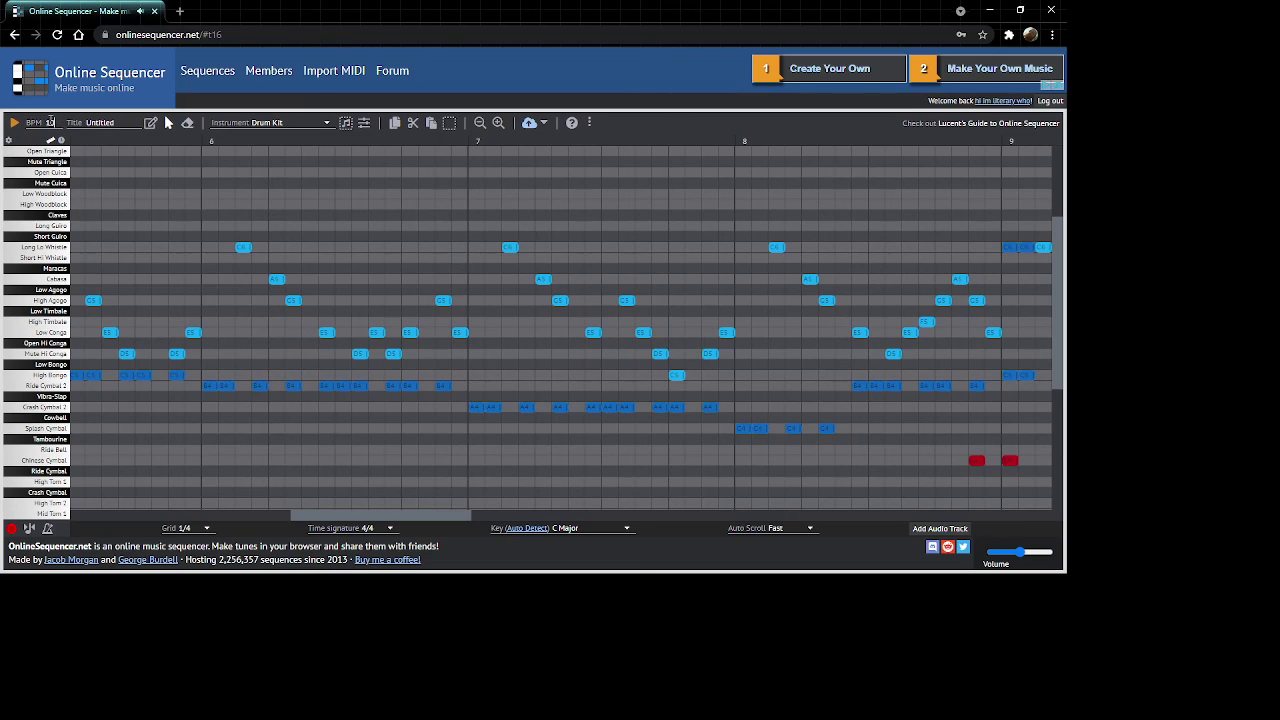
pyautogui.click(14, 123)
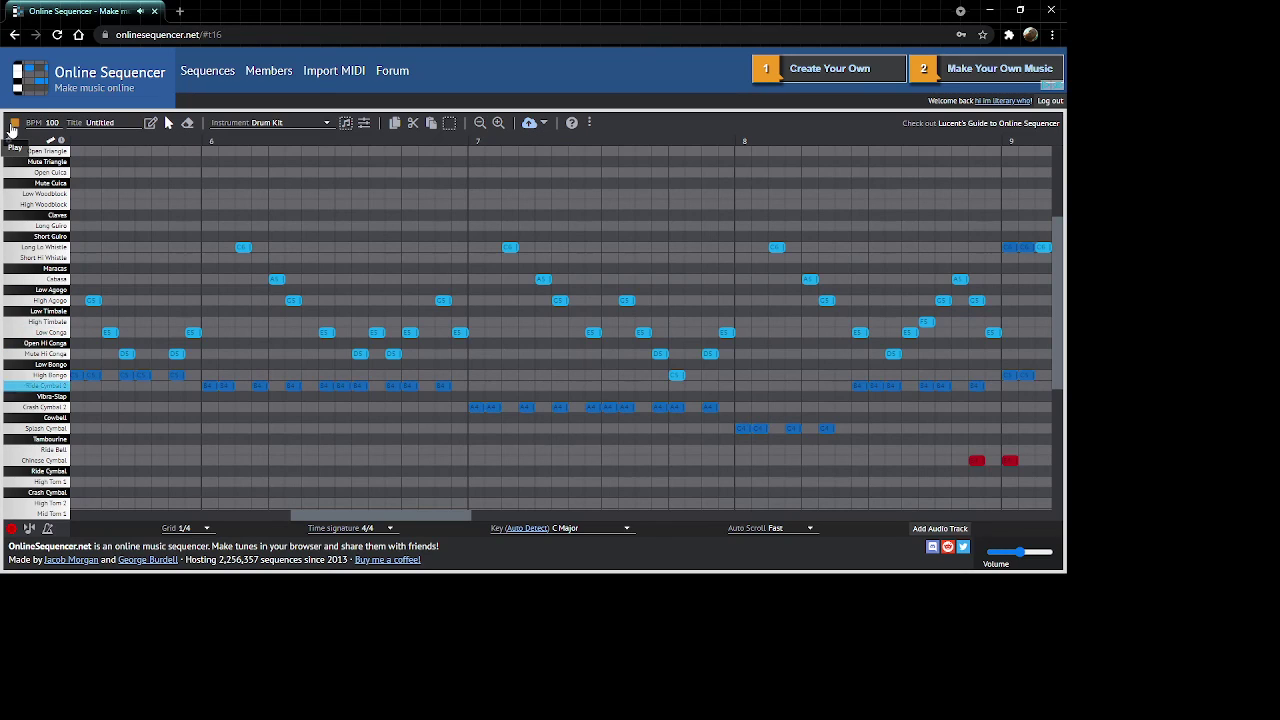
pyautogui.click(14, 123)
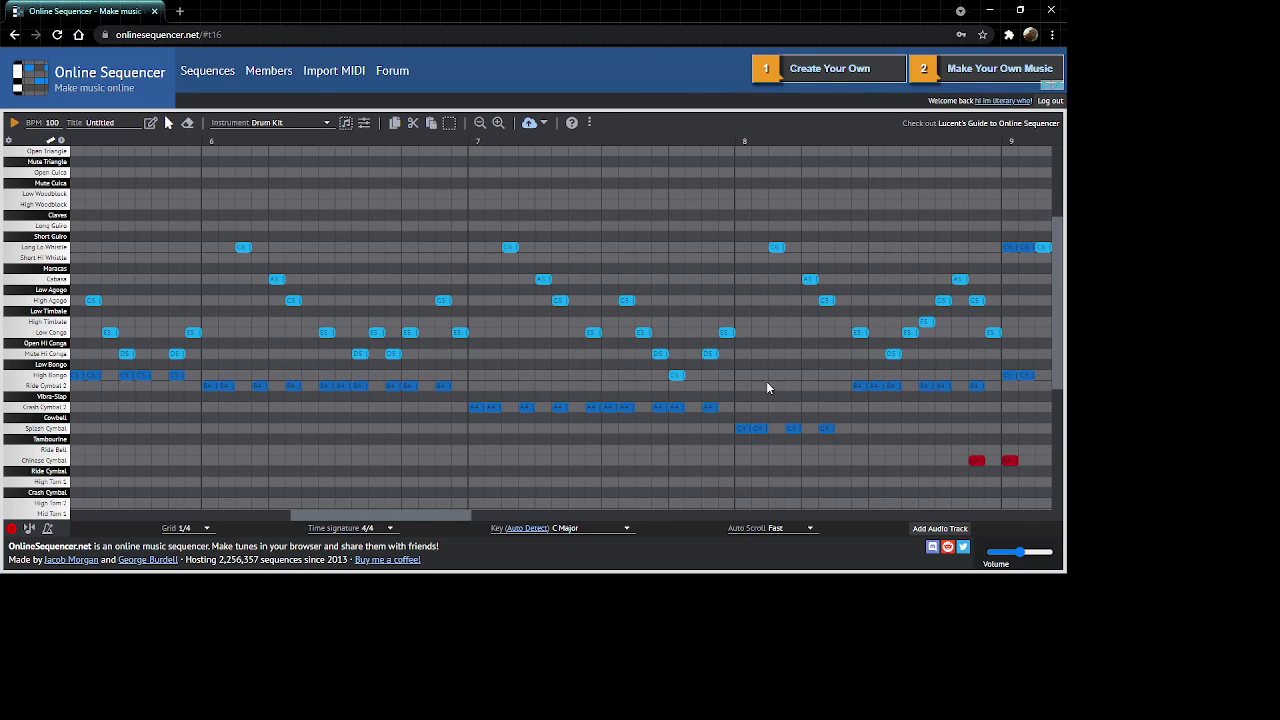
# Set the tempo to 120 BPM and play the sequence from measure 1.
pyautogui.moveTo(434, 517); pyautogui.dragTo(178, 516)
pyautogui.click(14, 121)
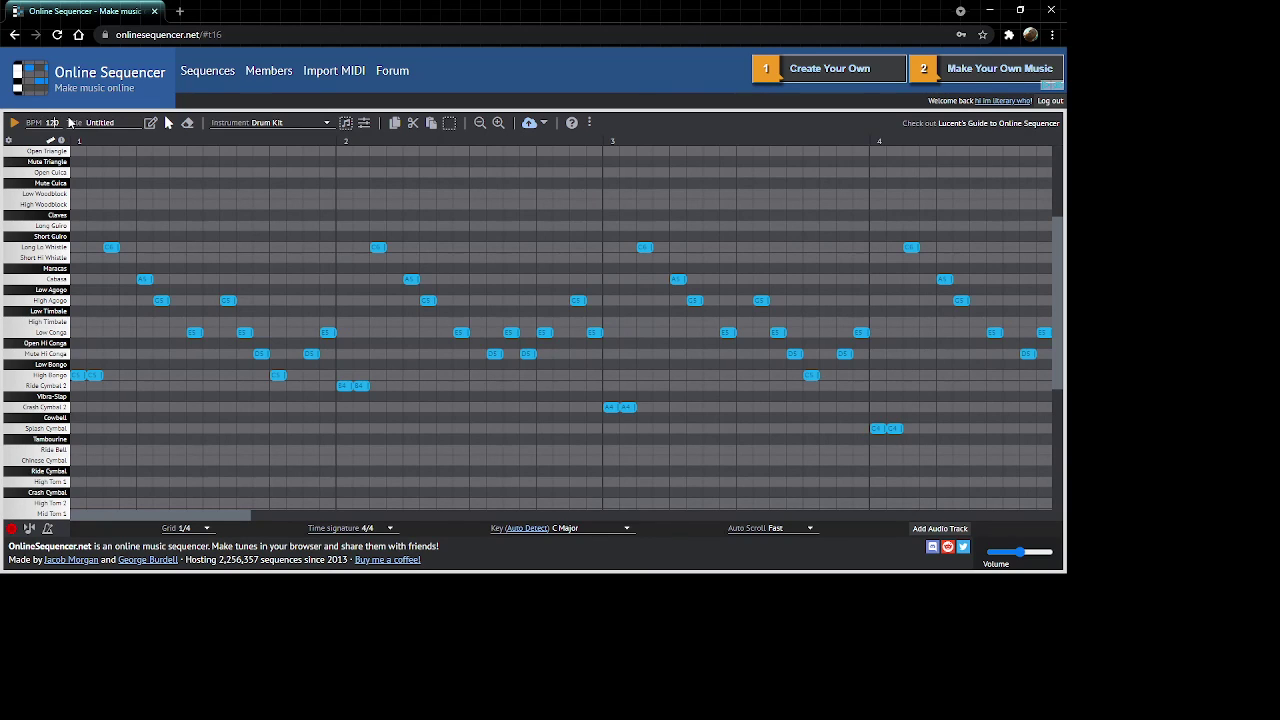
pyautogui.click(15, 122)
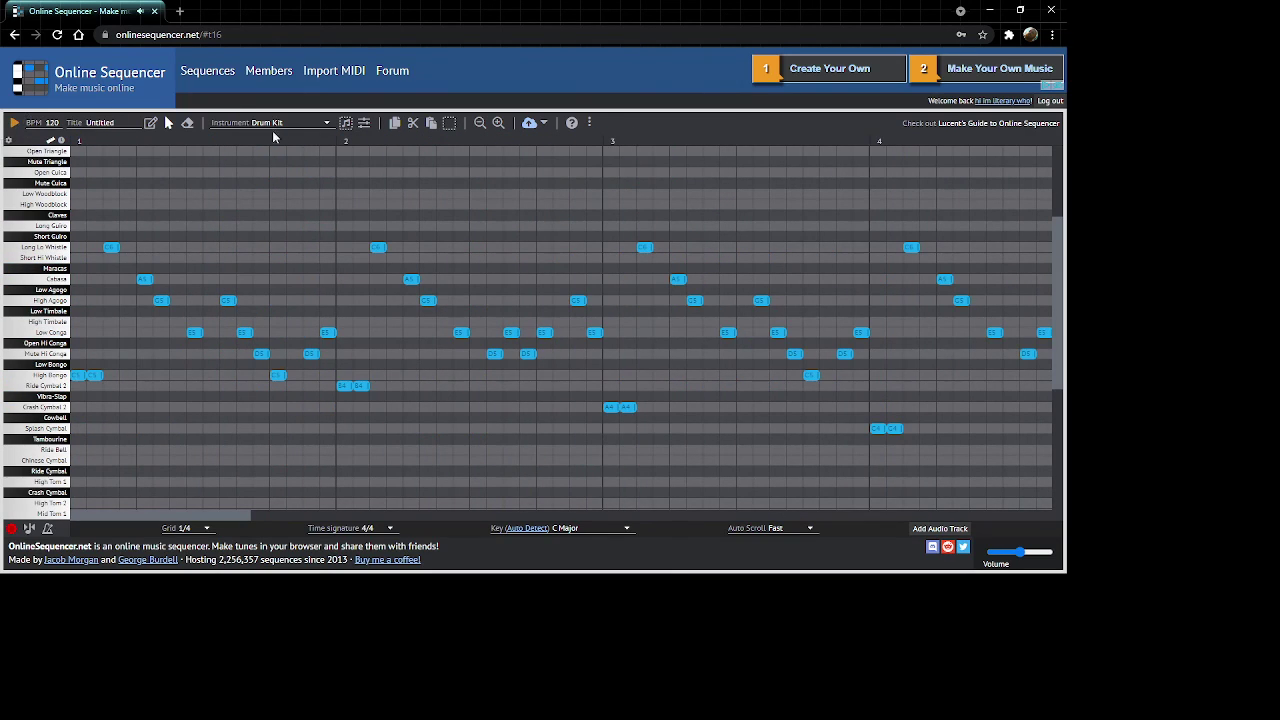
pyautogui.scroll(3, 275, 390)
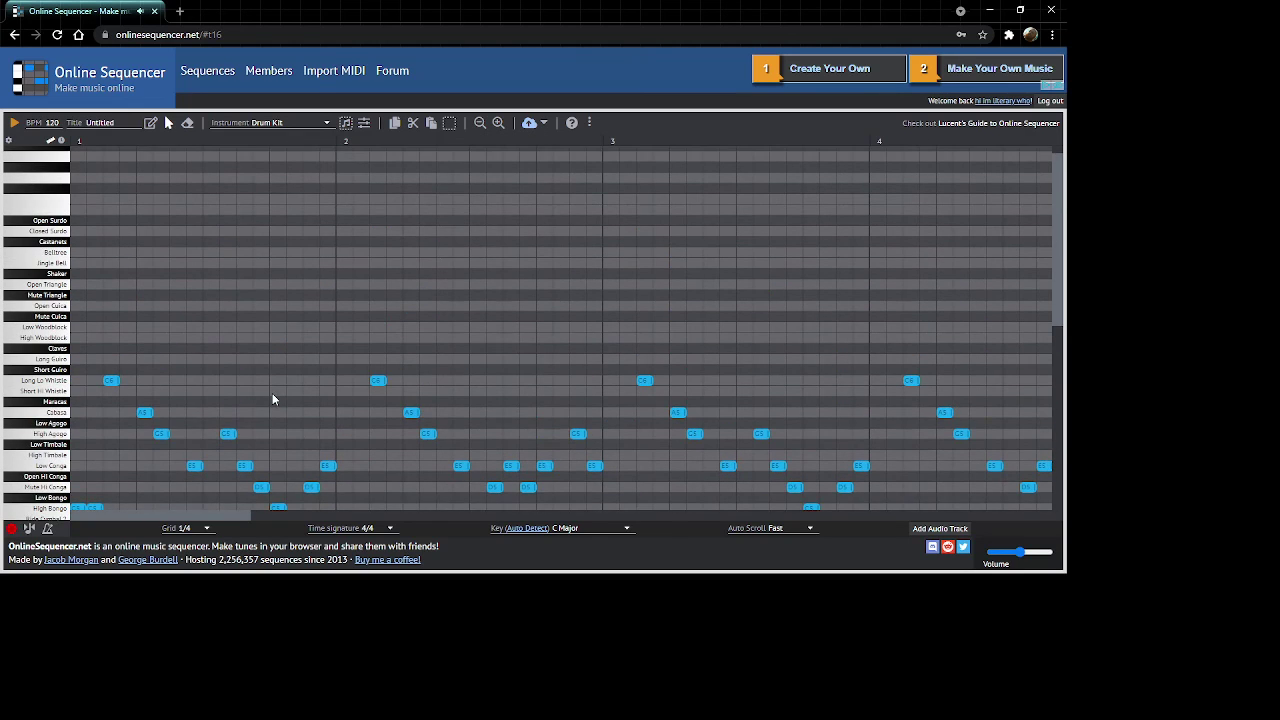